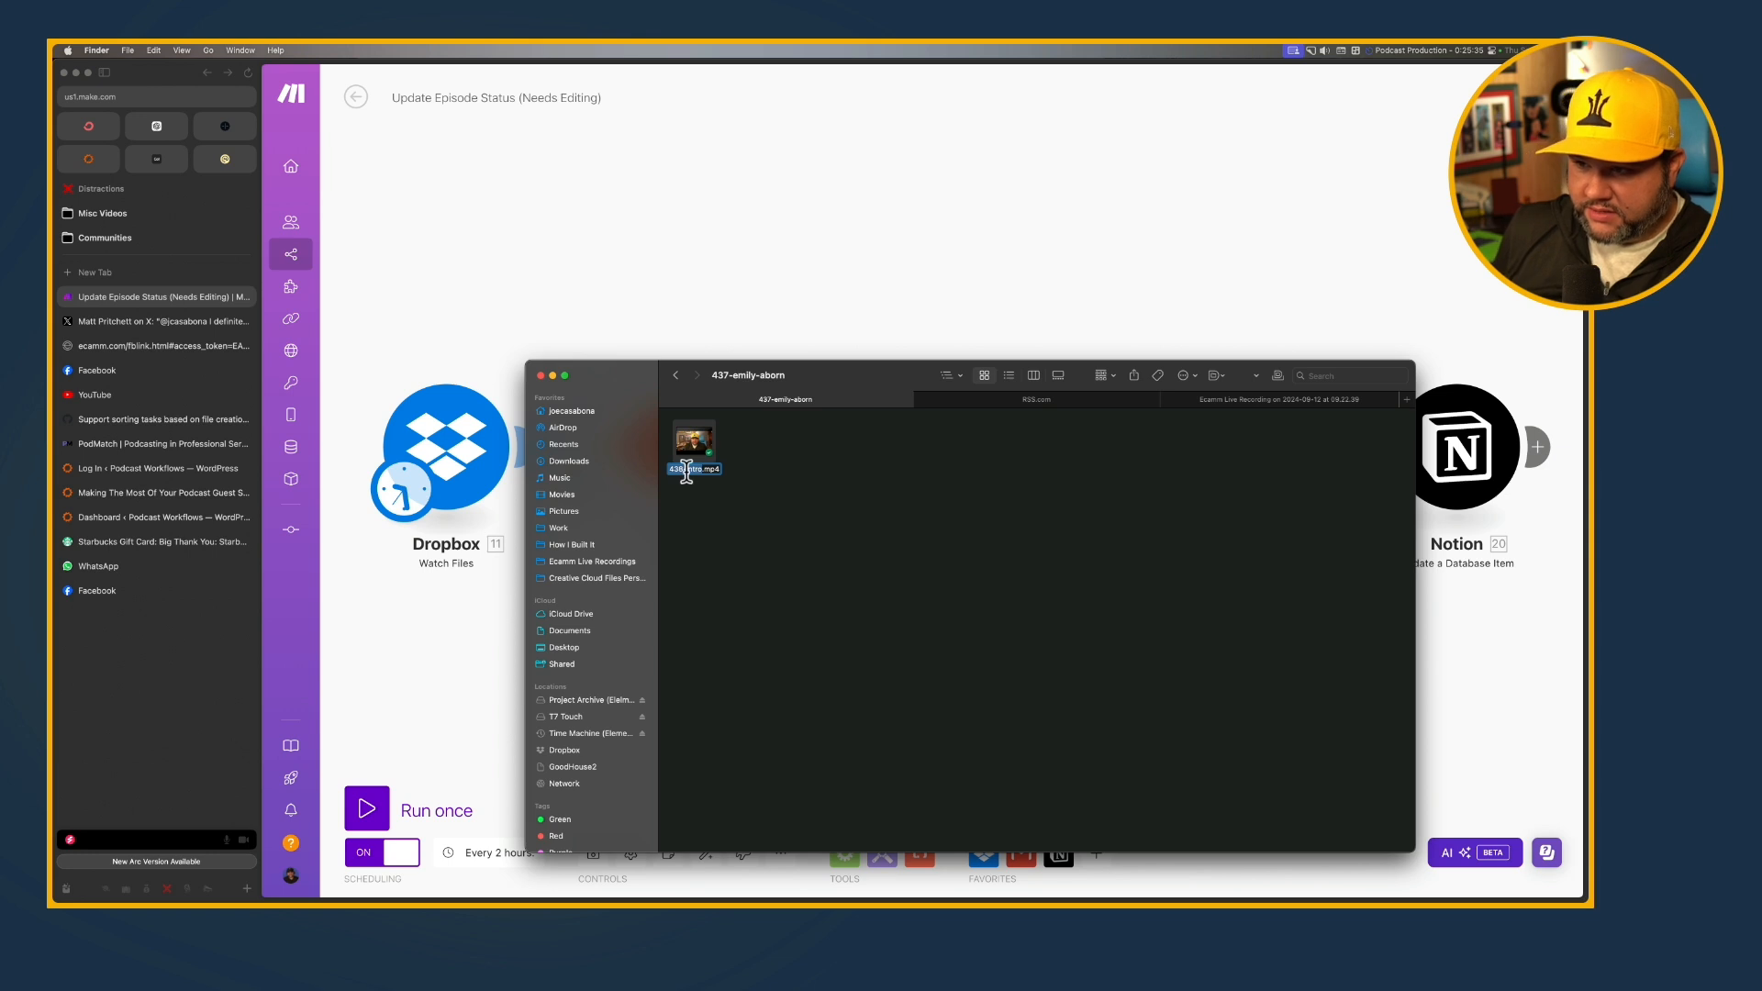
# Finish naming the video file 437-intro.mp4 and check the episode 437 row in the Streamlined Solopreneur Episodes database in Notion
pyautogui.click(915, 574)
pyautogui.moveTo(989, 885)
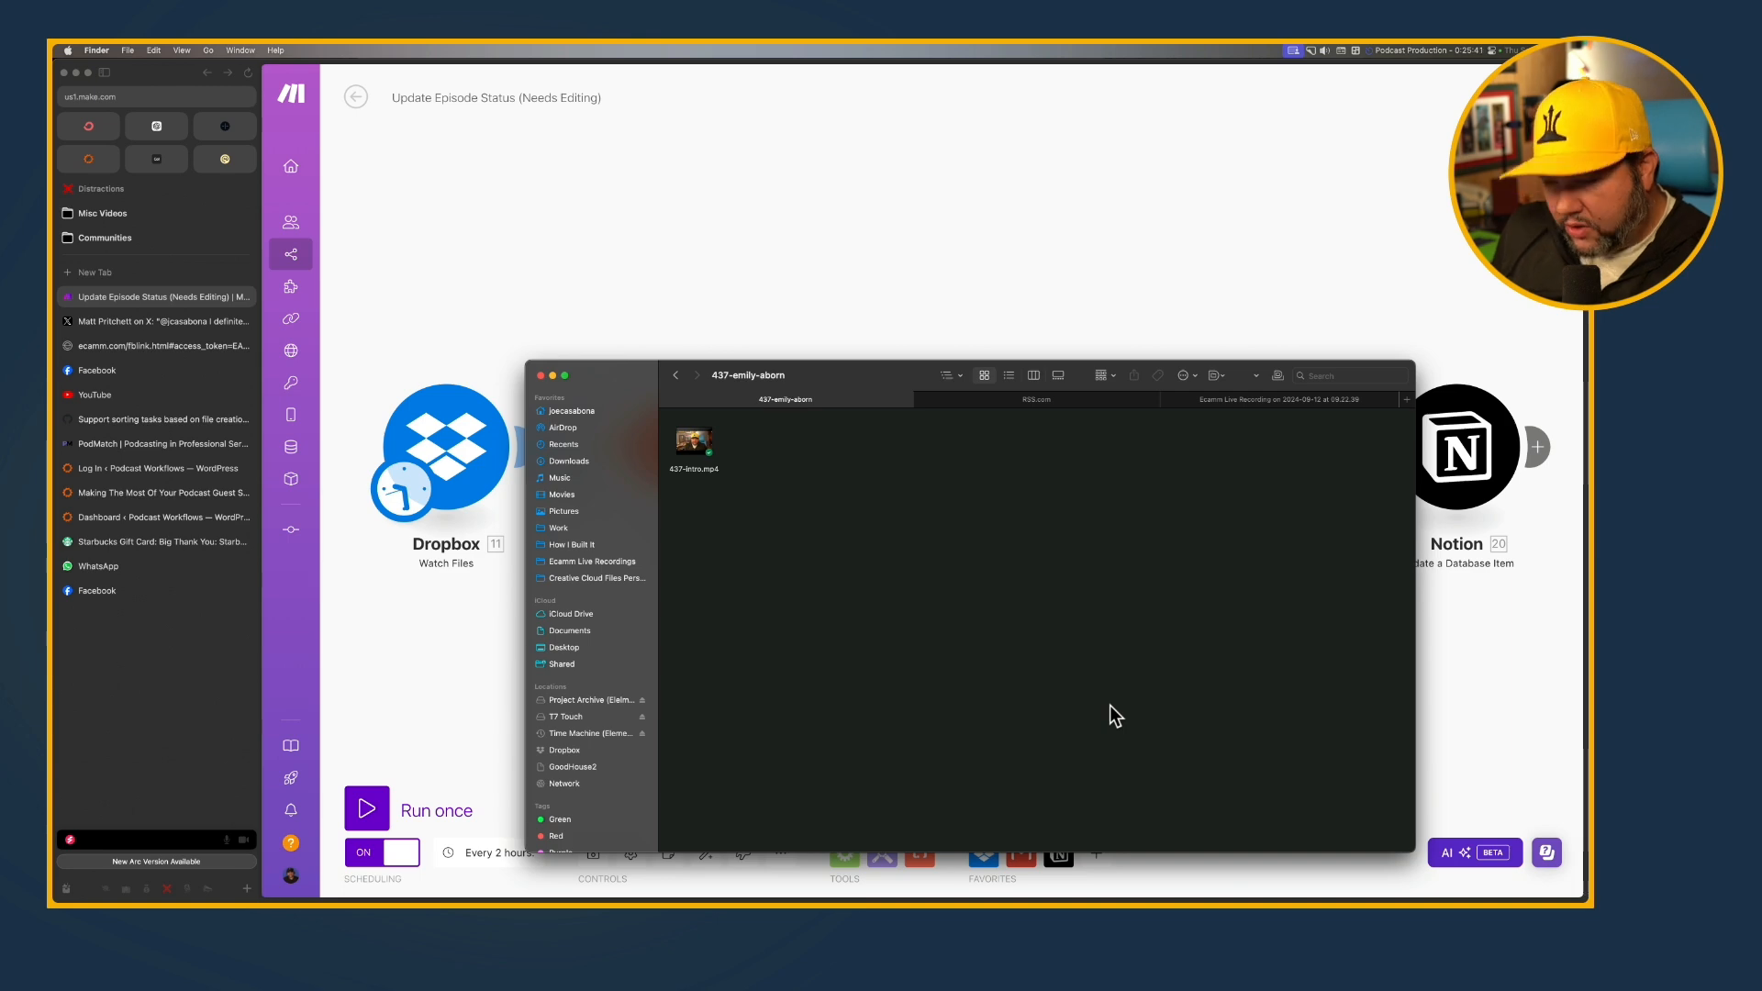
pyautogui.press('super+Tab')
pyautogui.press('super+Tab')
pyautogui.press('super+Tab')
pyautogui.press('super+Tab')
pyautogui.press('super+Tab')
pyautogui.press('super+Tab')
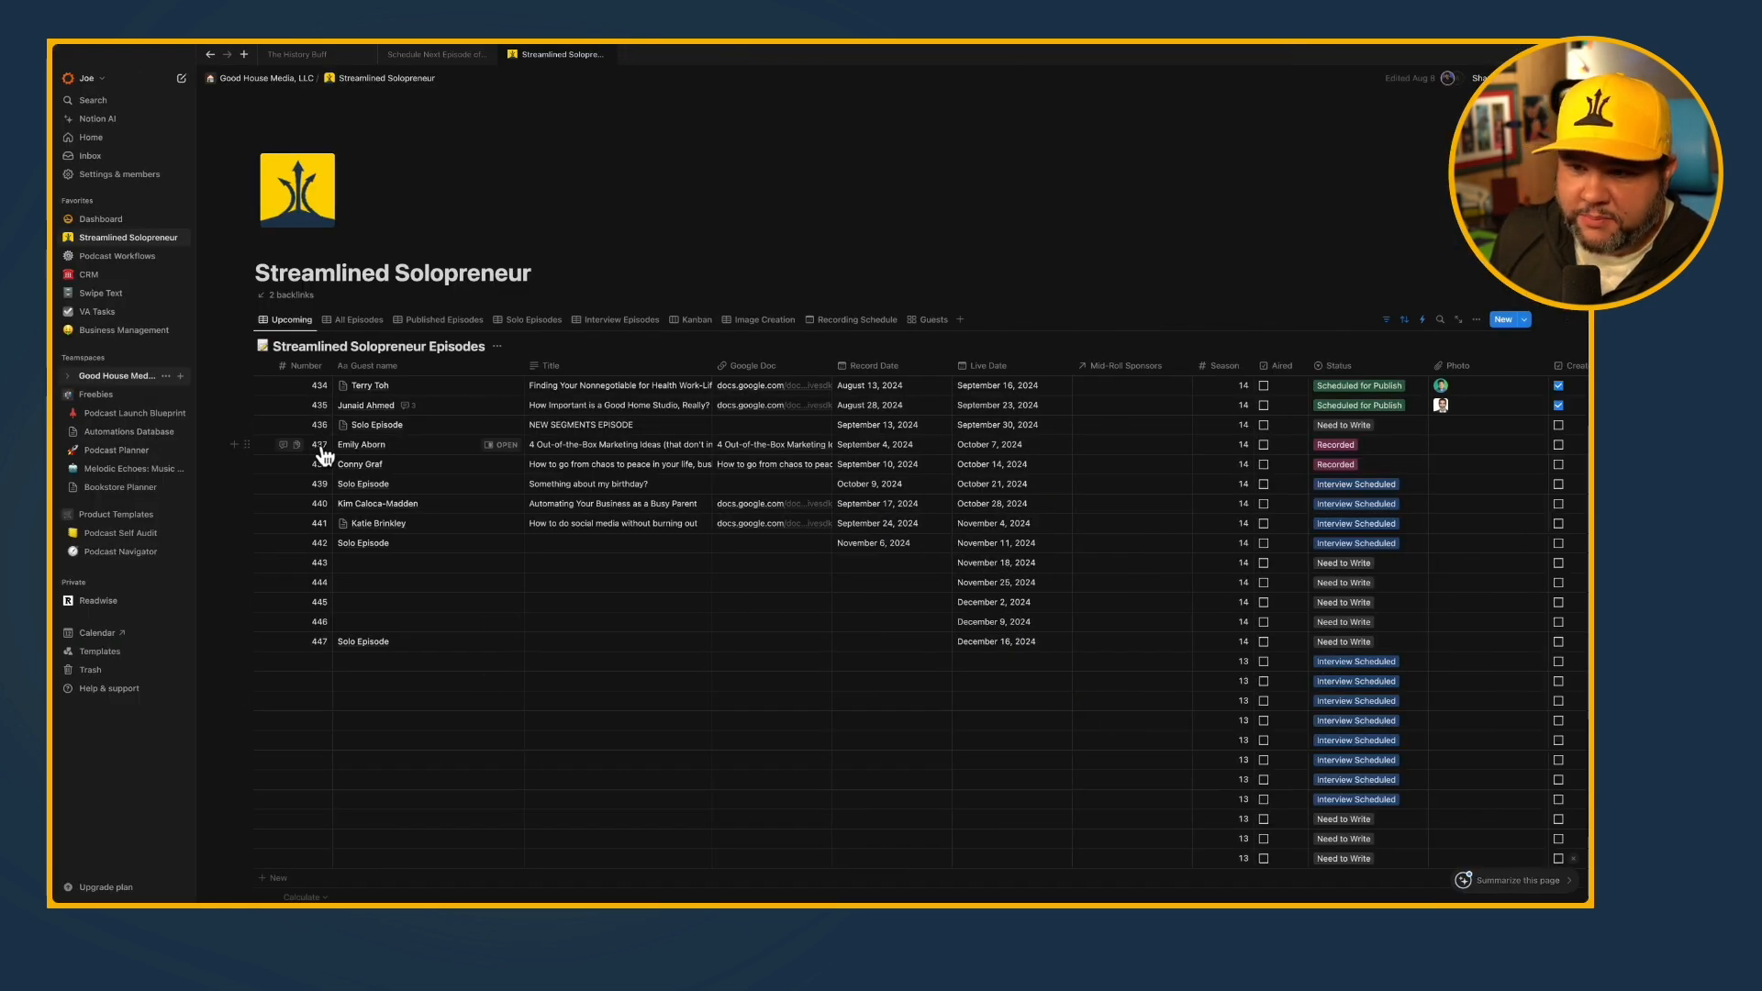
pyautogui.press('super+Tab')
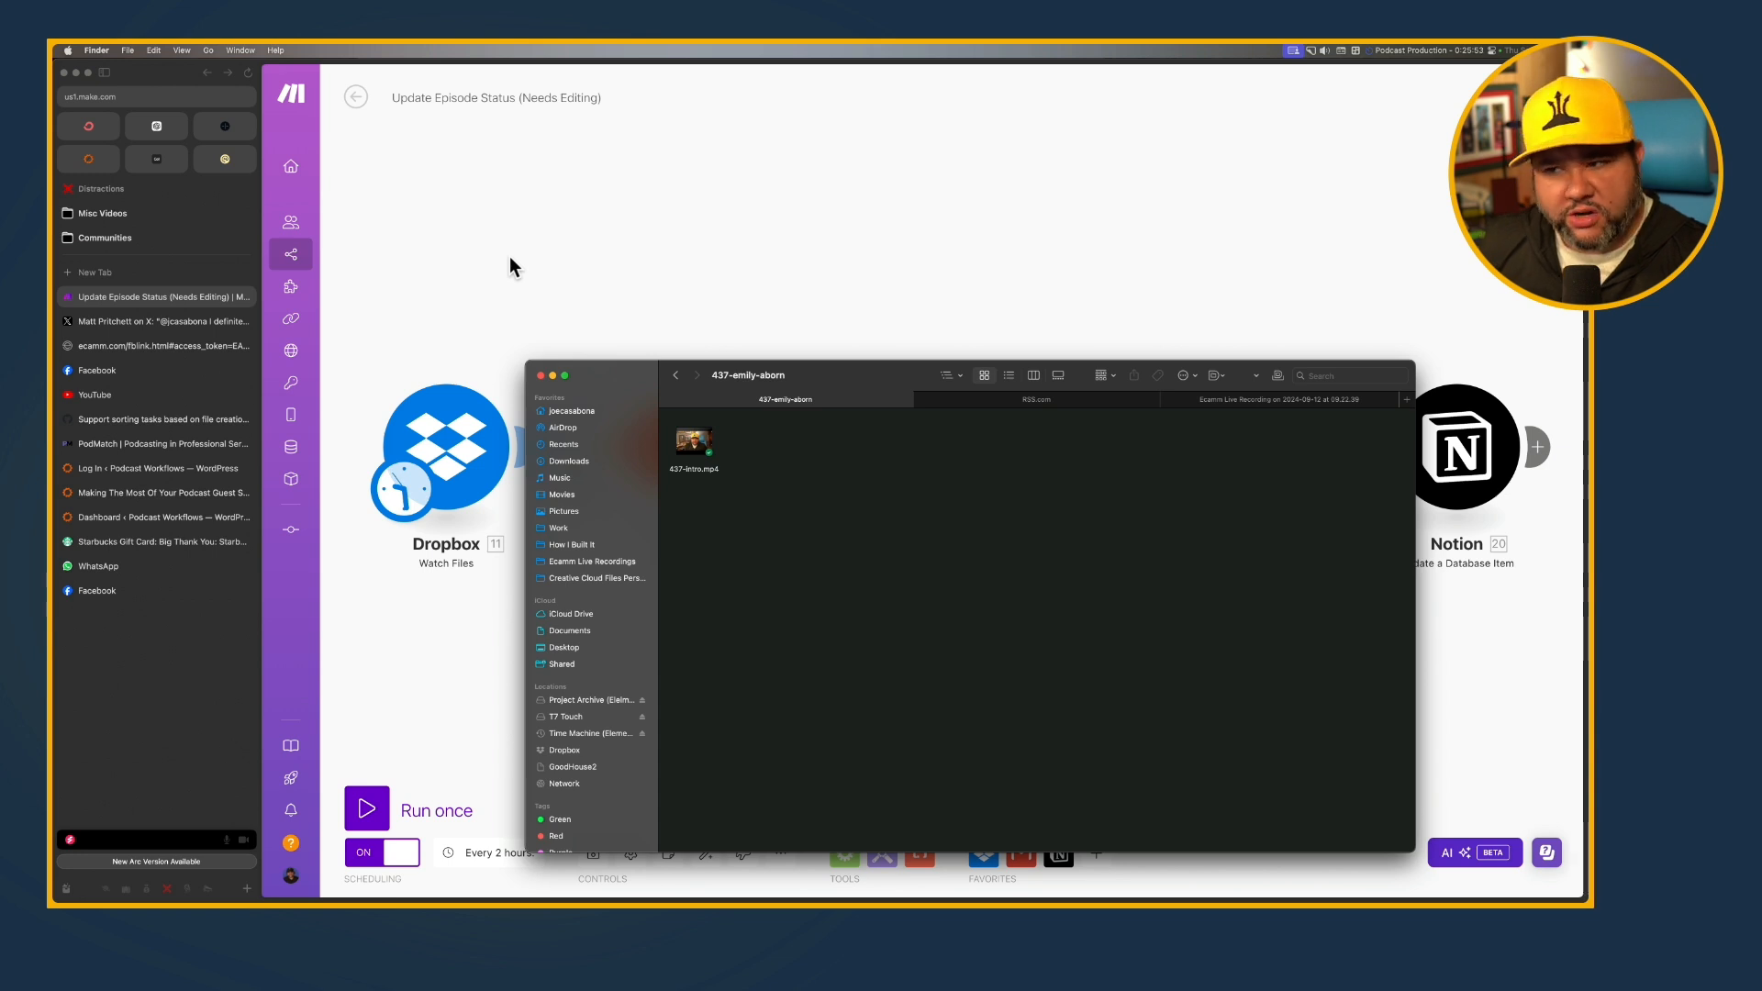
# Switch to the Make scenario and examine the Text parser's pattern and source text, plus the Dropbox module's watched folder settings
pyautogui.click(703, 256)
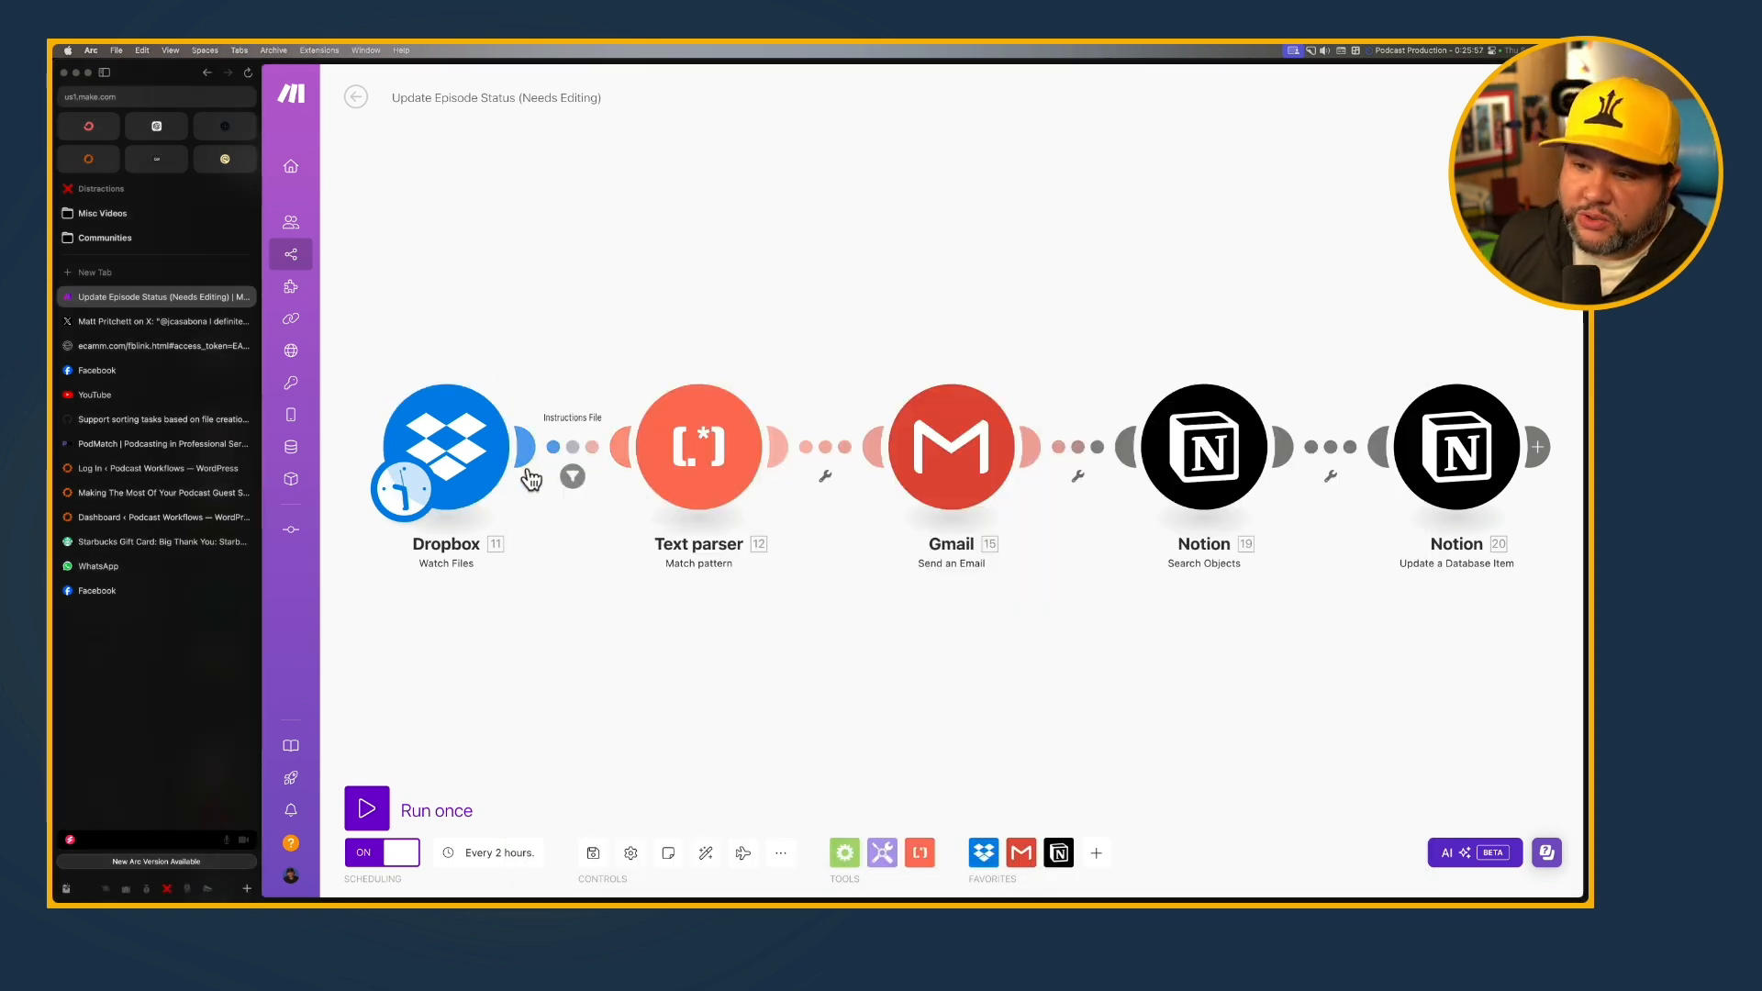
pyautogui.click(459, 473)
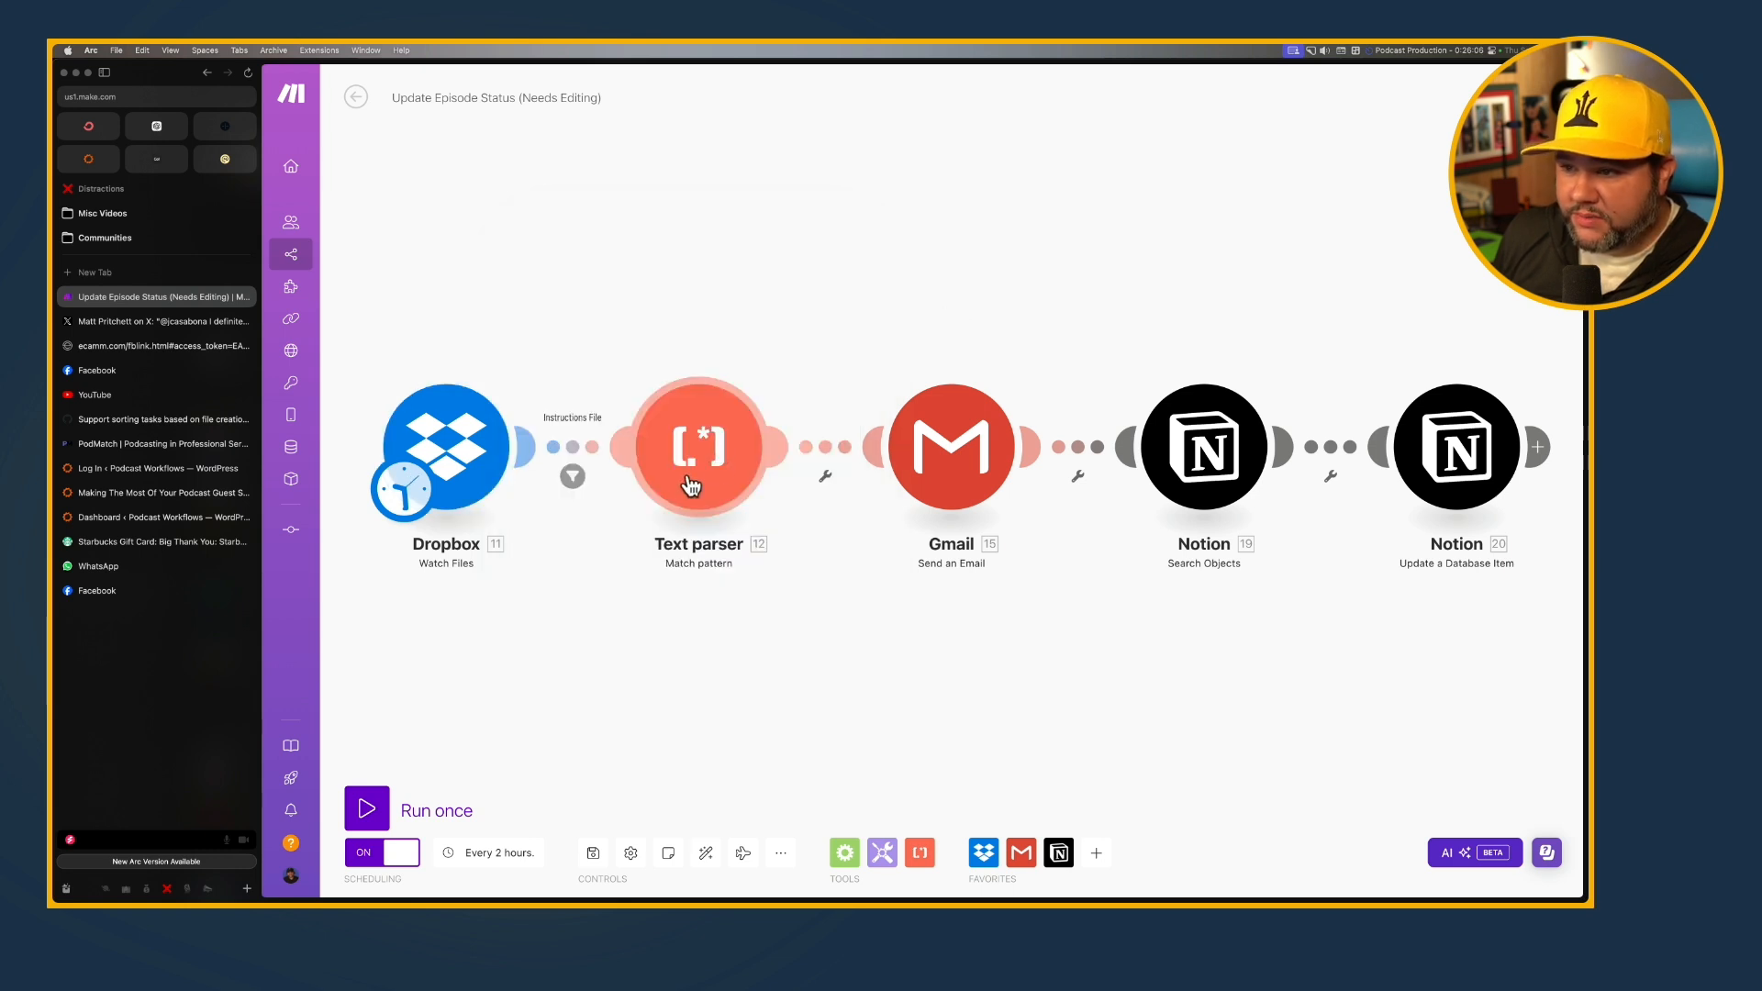
pyautogui.click(692, 481)
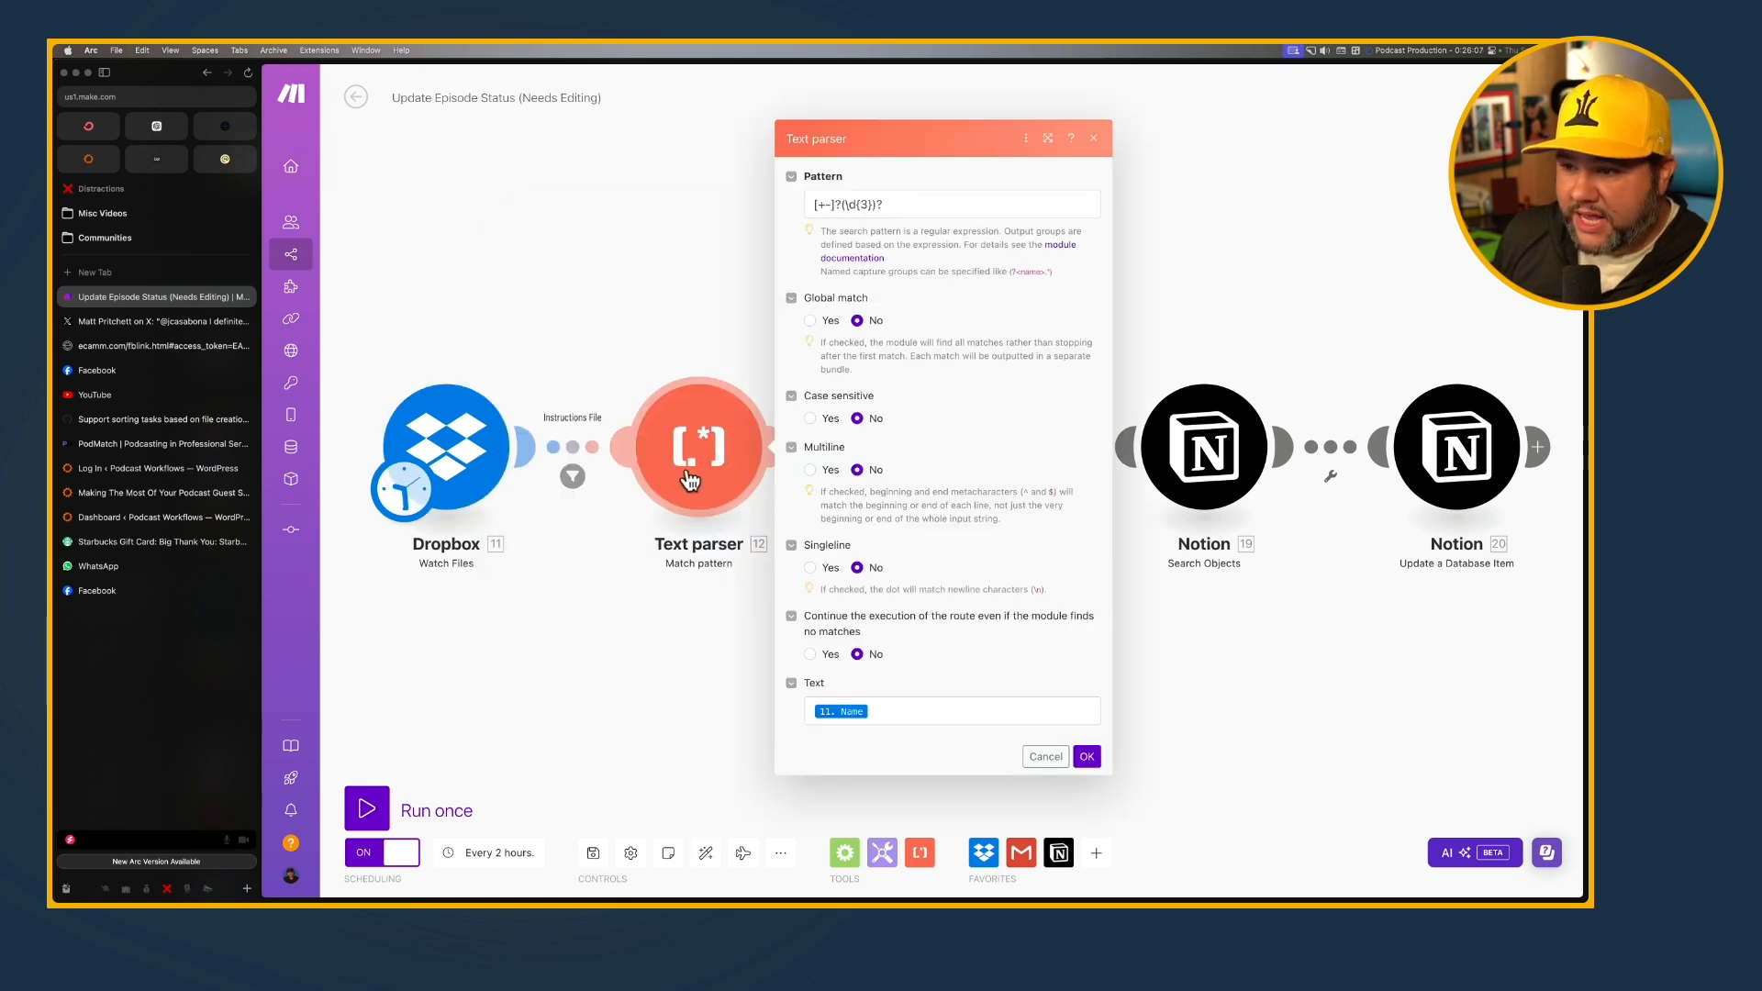
pyautogui.moveTo(812, 203); pyautogui.dragTo(898, 202)
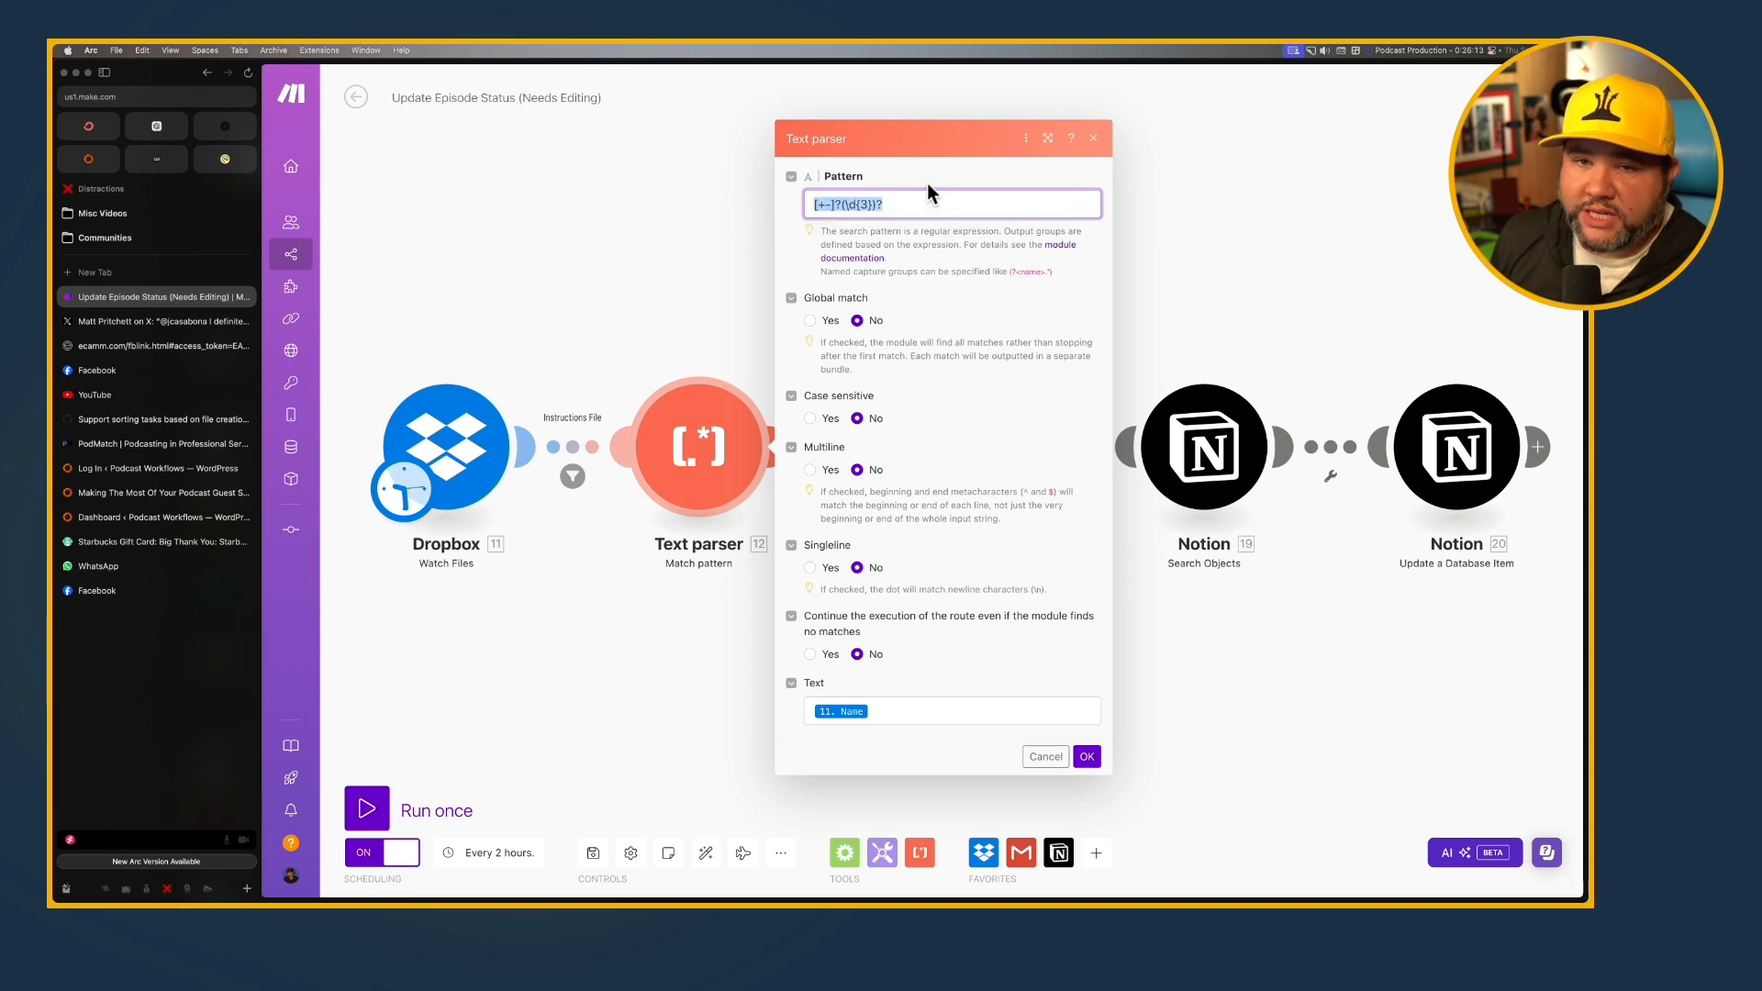
pyautogui.click(910, 200)
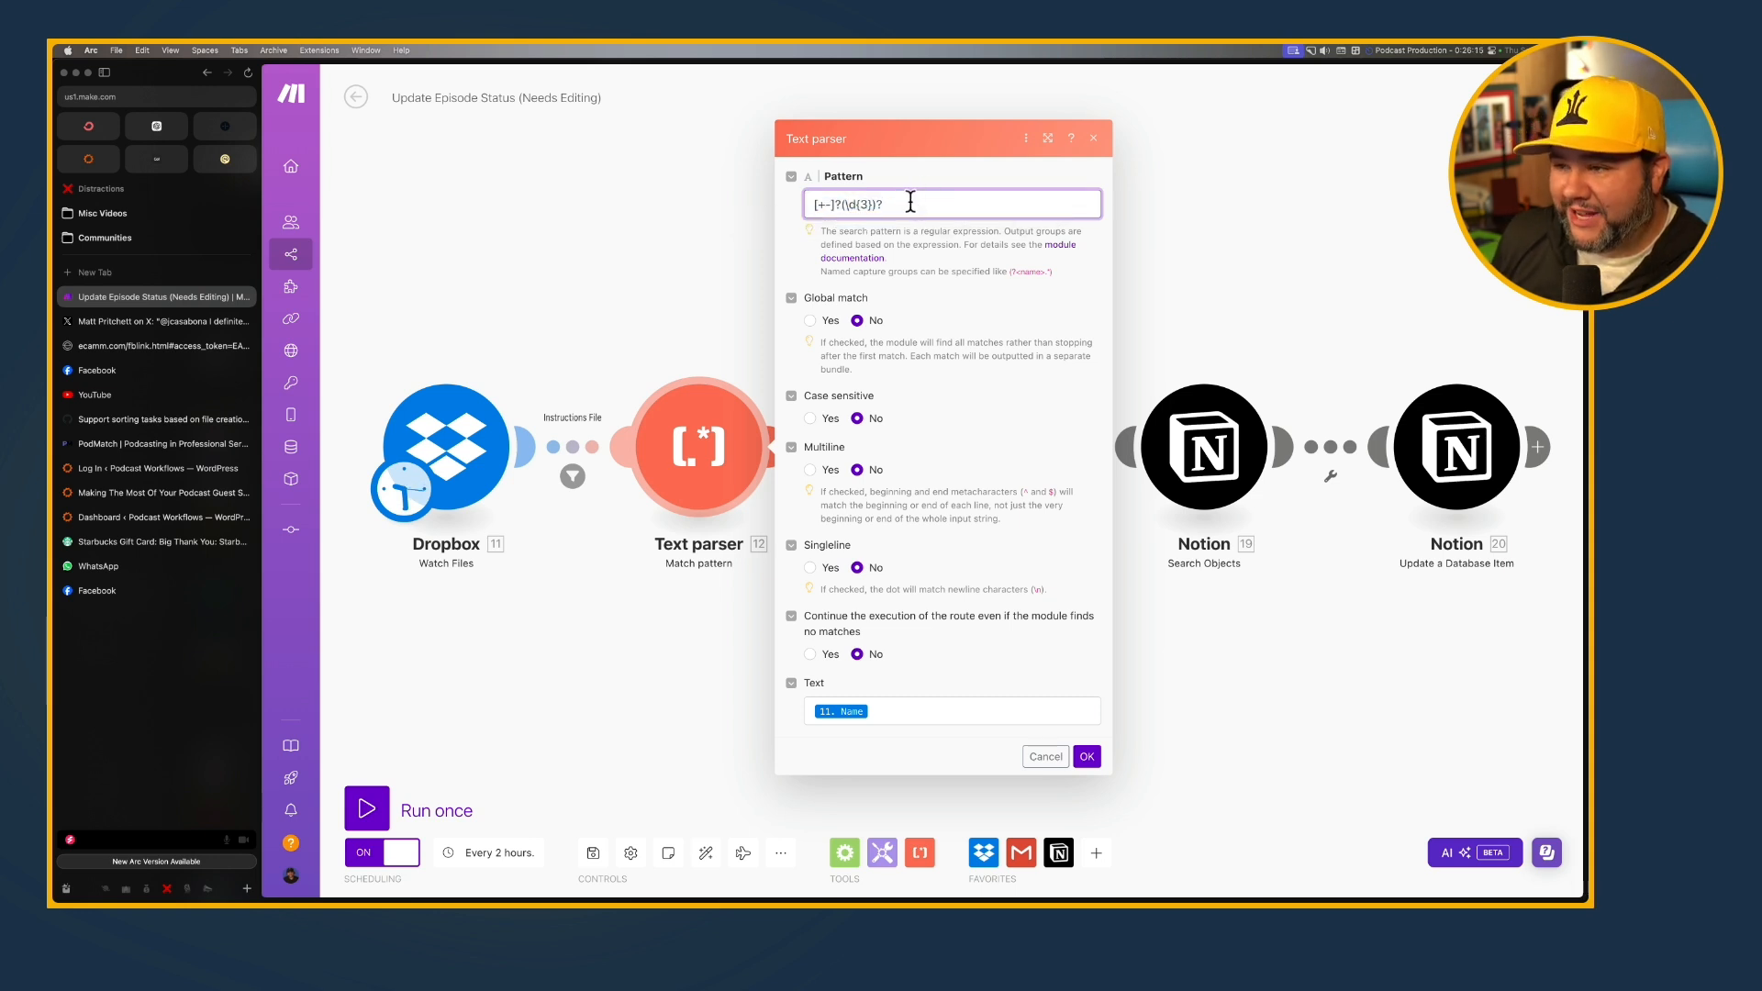
pyautogui.moveTo(892, 203); pyautogui.dragTo(817, 207)
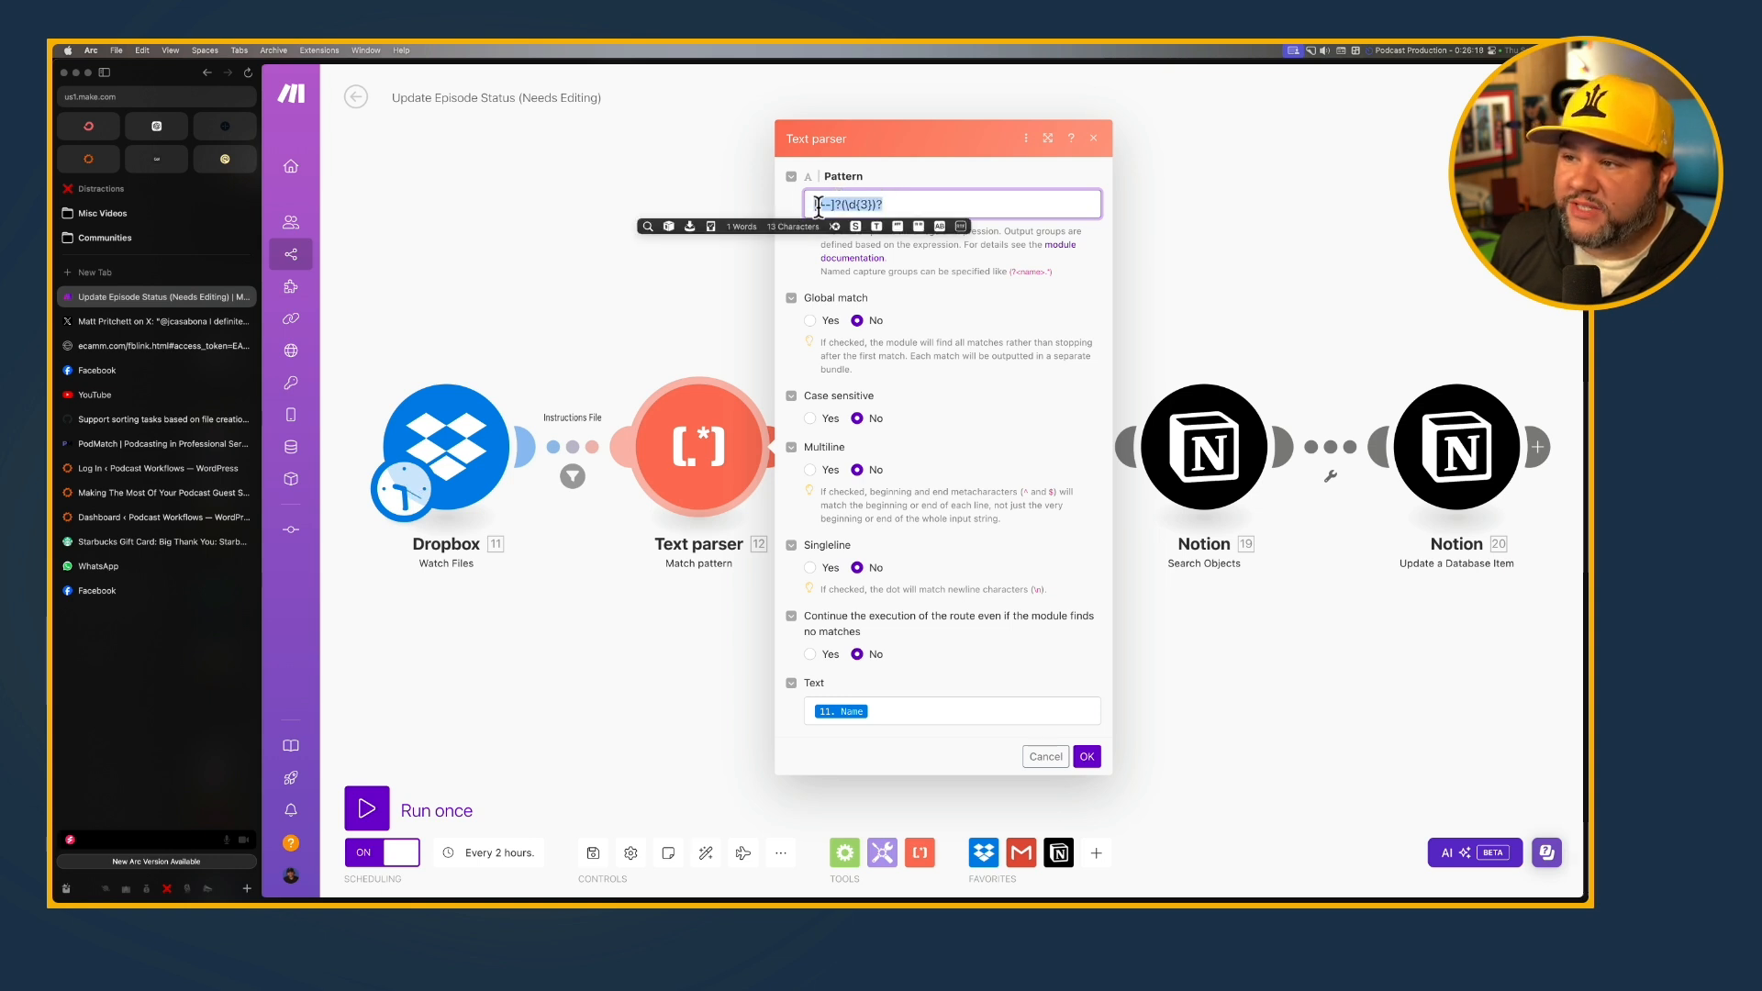
pyautogui.click(869, 203)
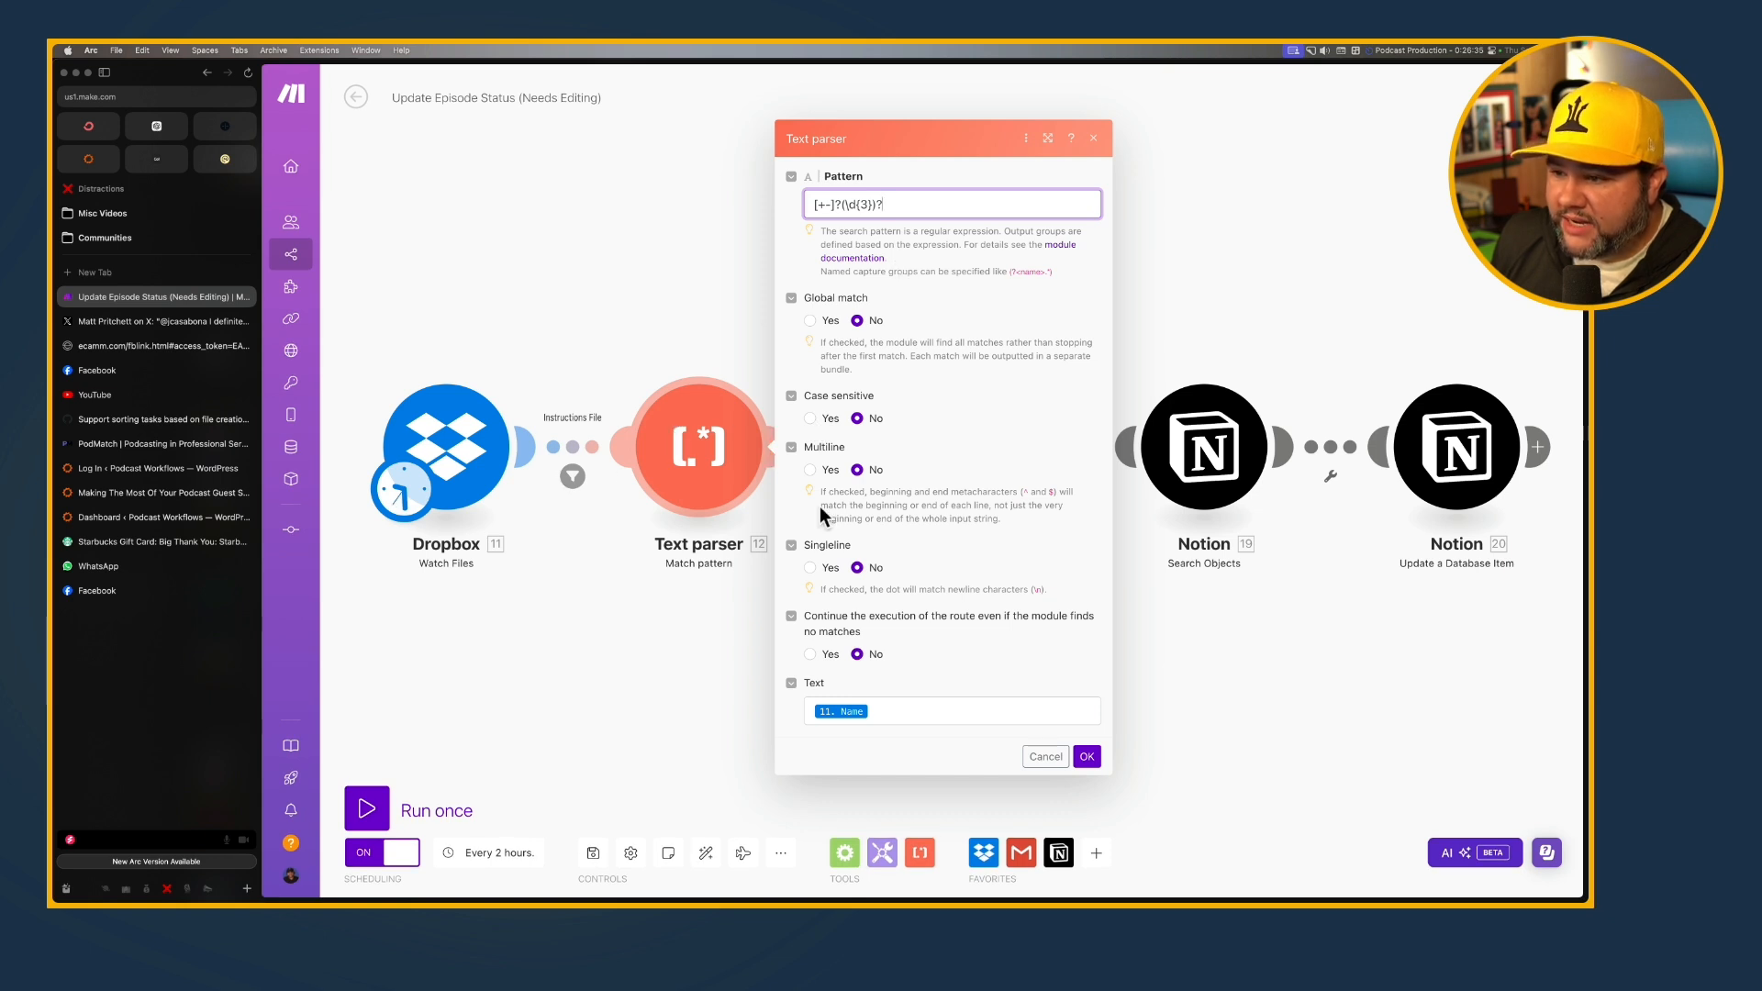
pyautogui.click(886, 714)
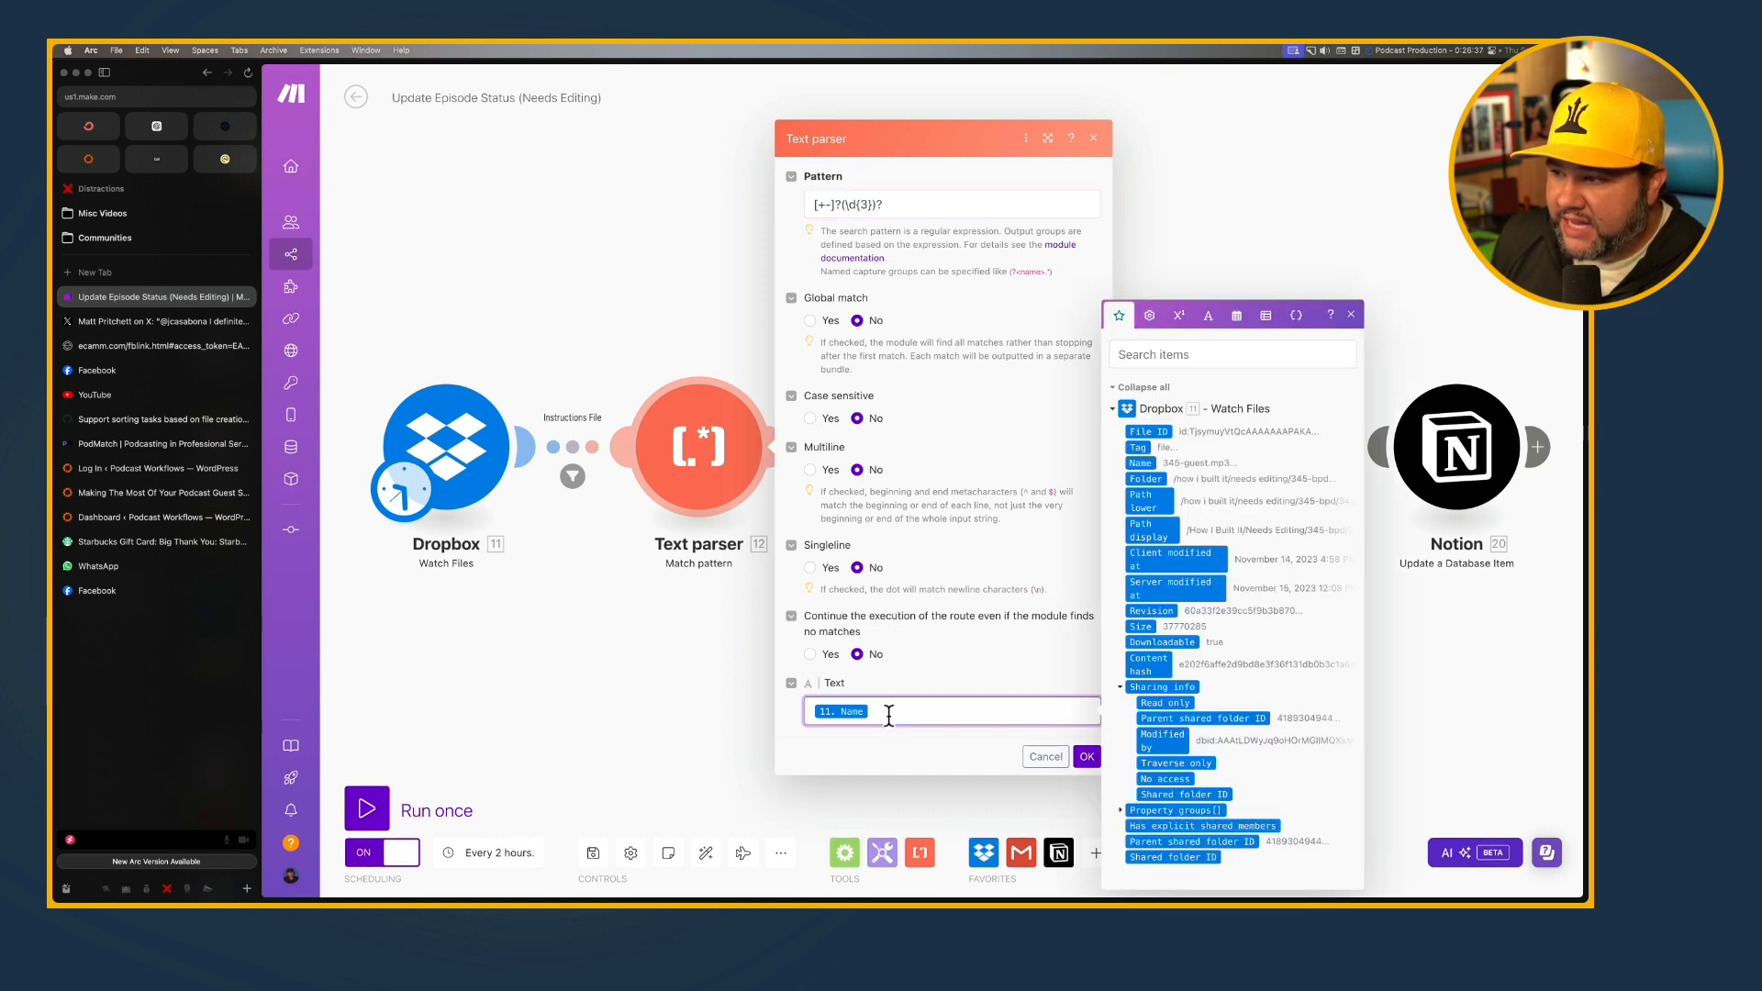
pyautogui.click(394, 647)
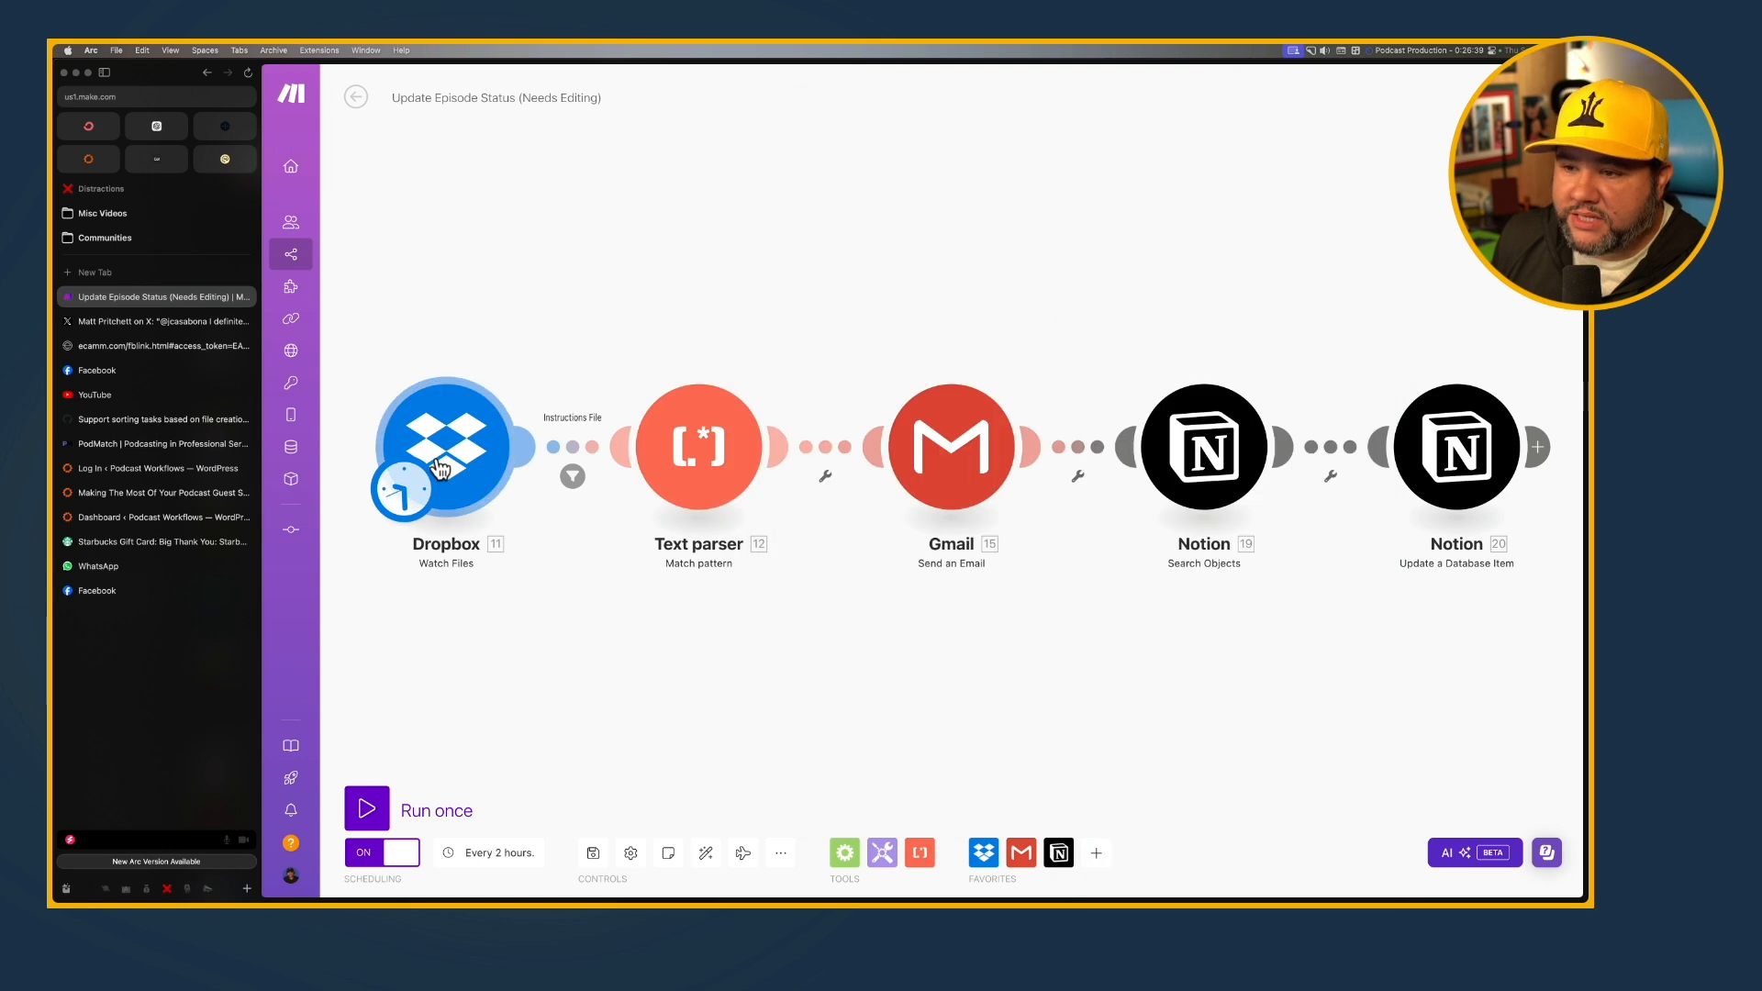
pyautogui.click(446, 445)
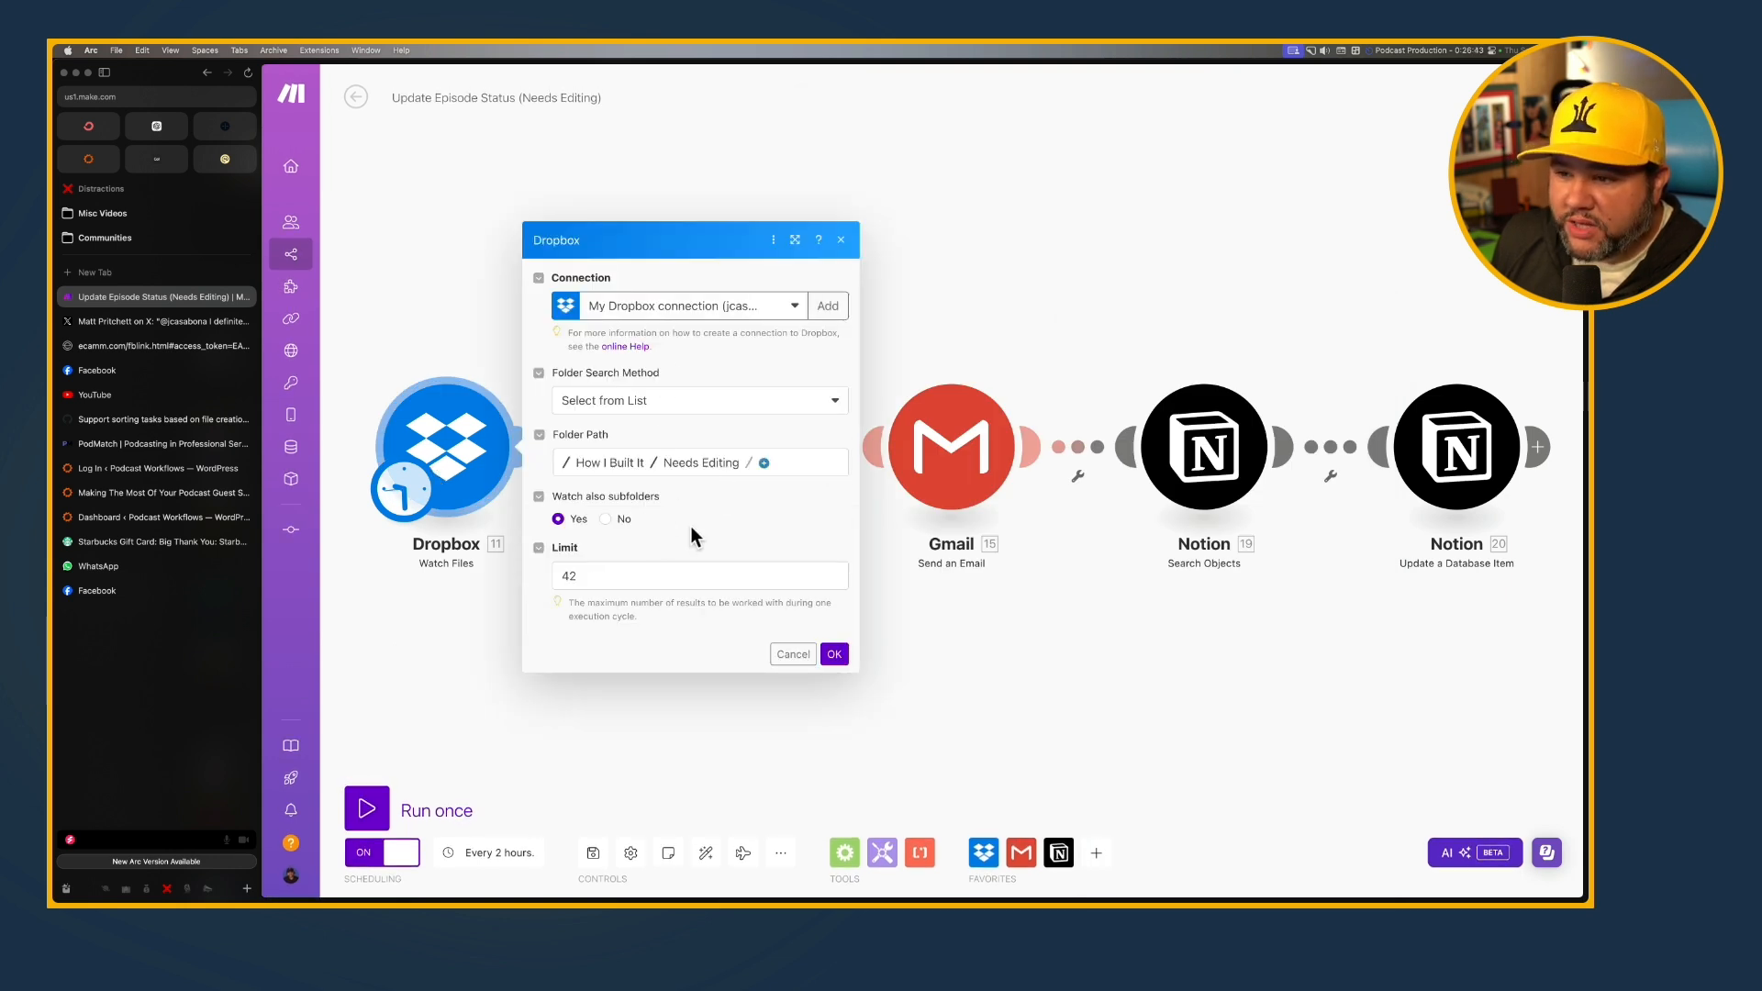
pyautogui.click(949, 630)
# Change the Instructions File filter after the Dropbox module so the file name must contain intro.mp4
pyautogui.click(573, 478)
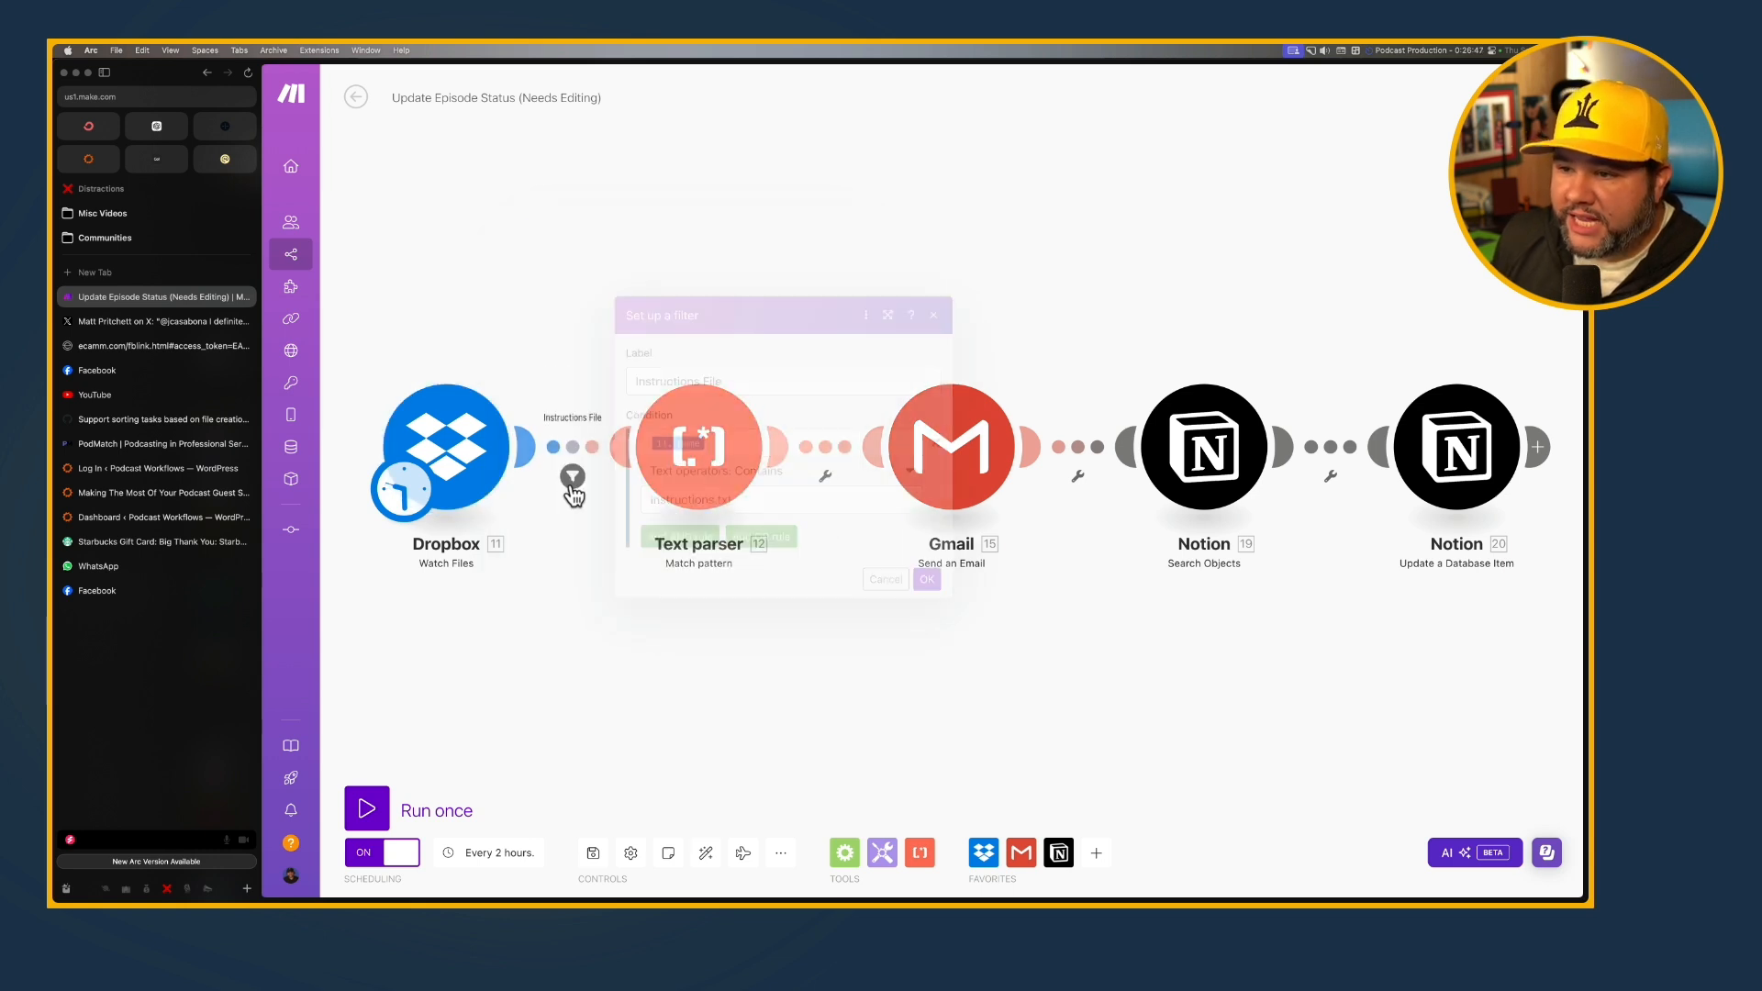
pyautogui.click(741, 385)
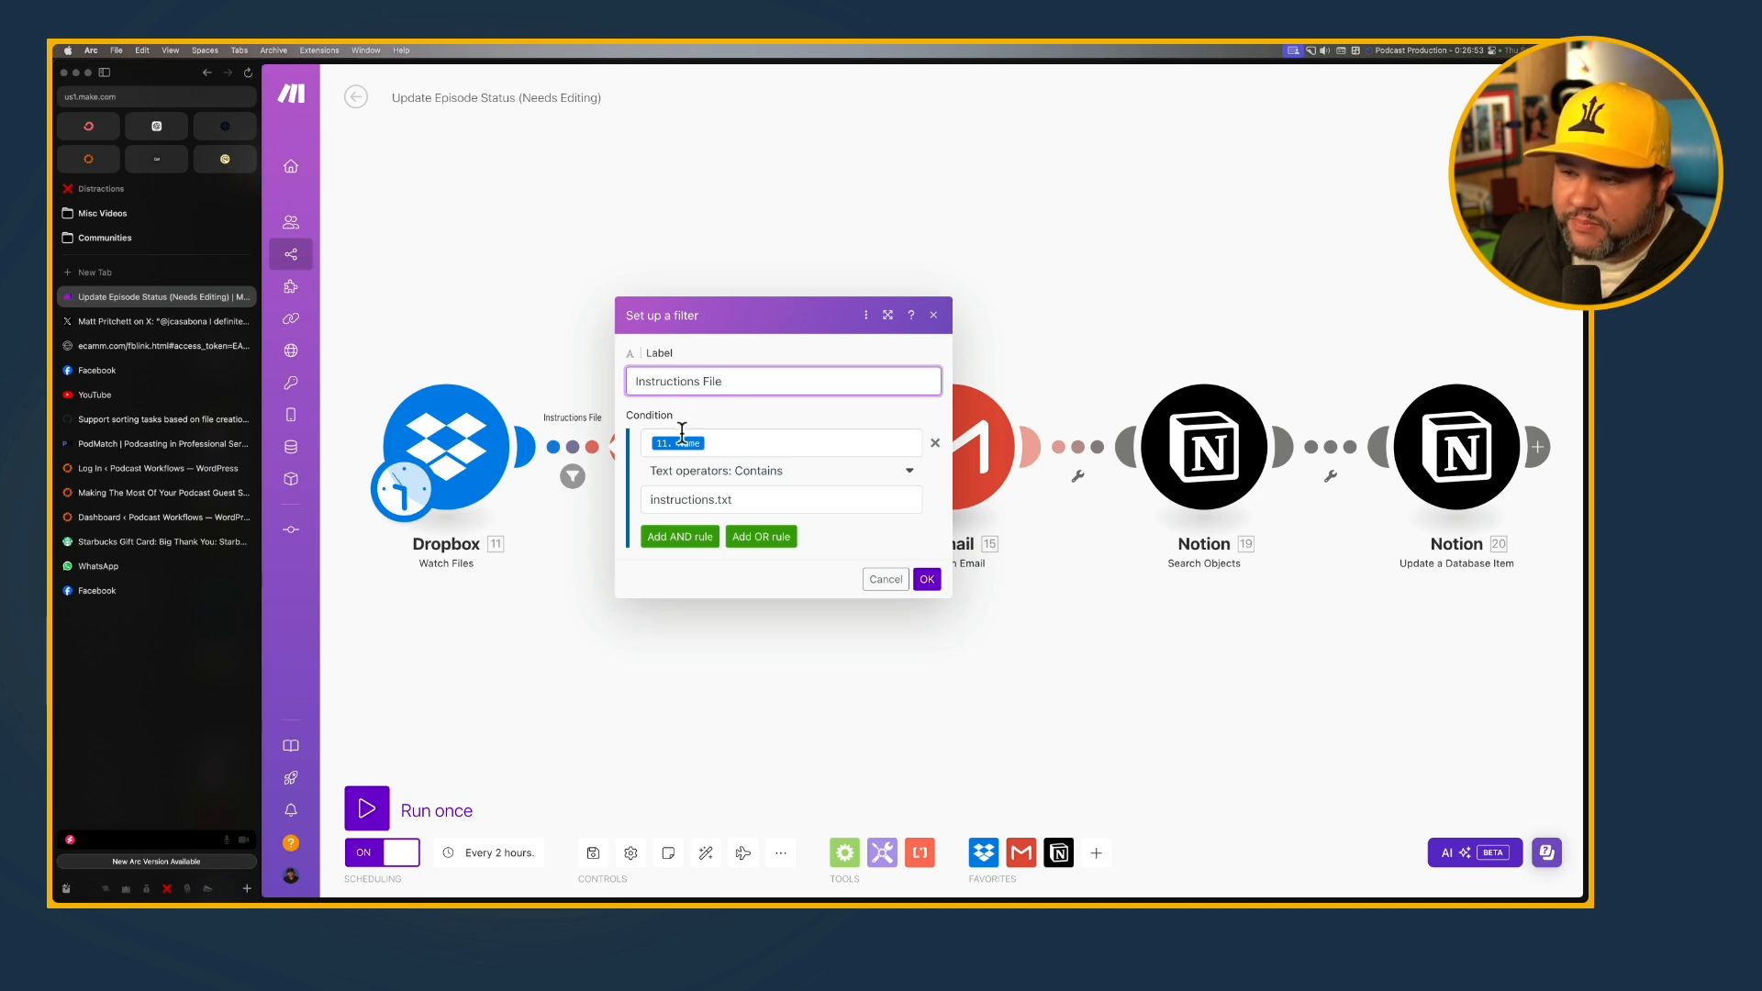
pyautogui.click(713, 497)
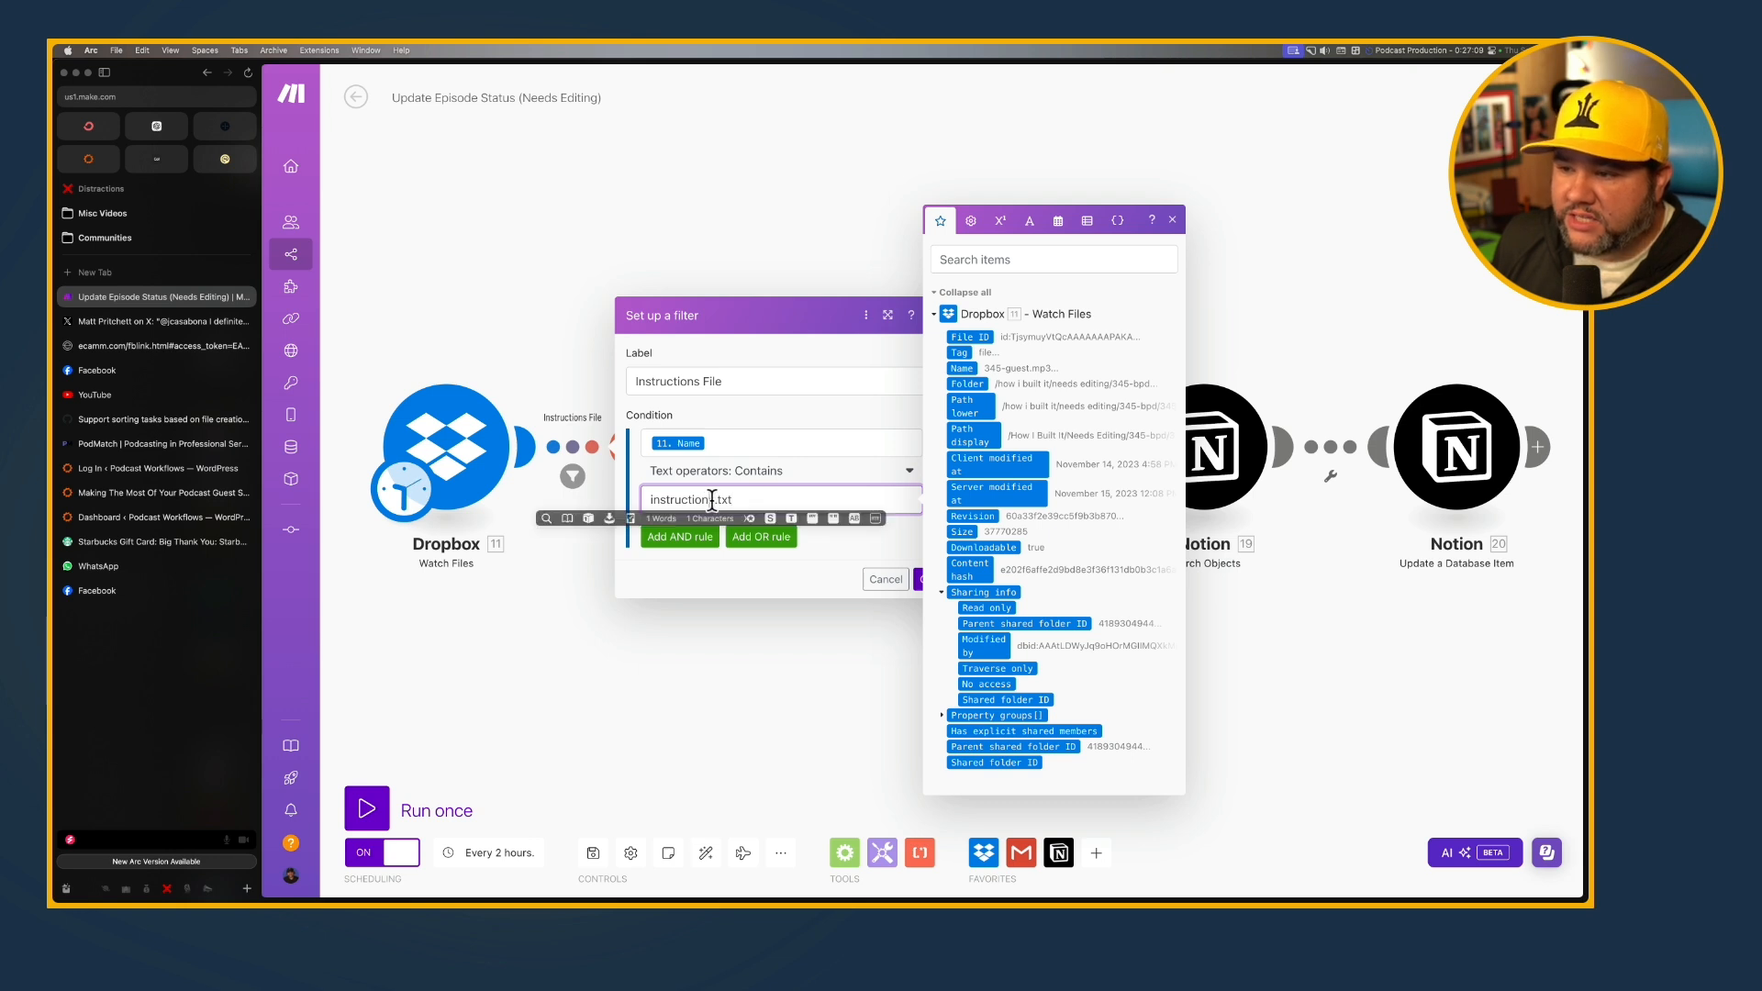
pyautogui.moveTo(752, 499); pyautogui.dragTo(627, 496)
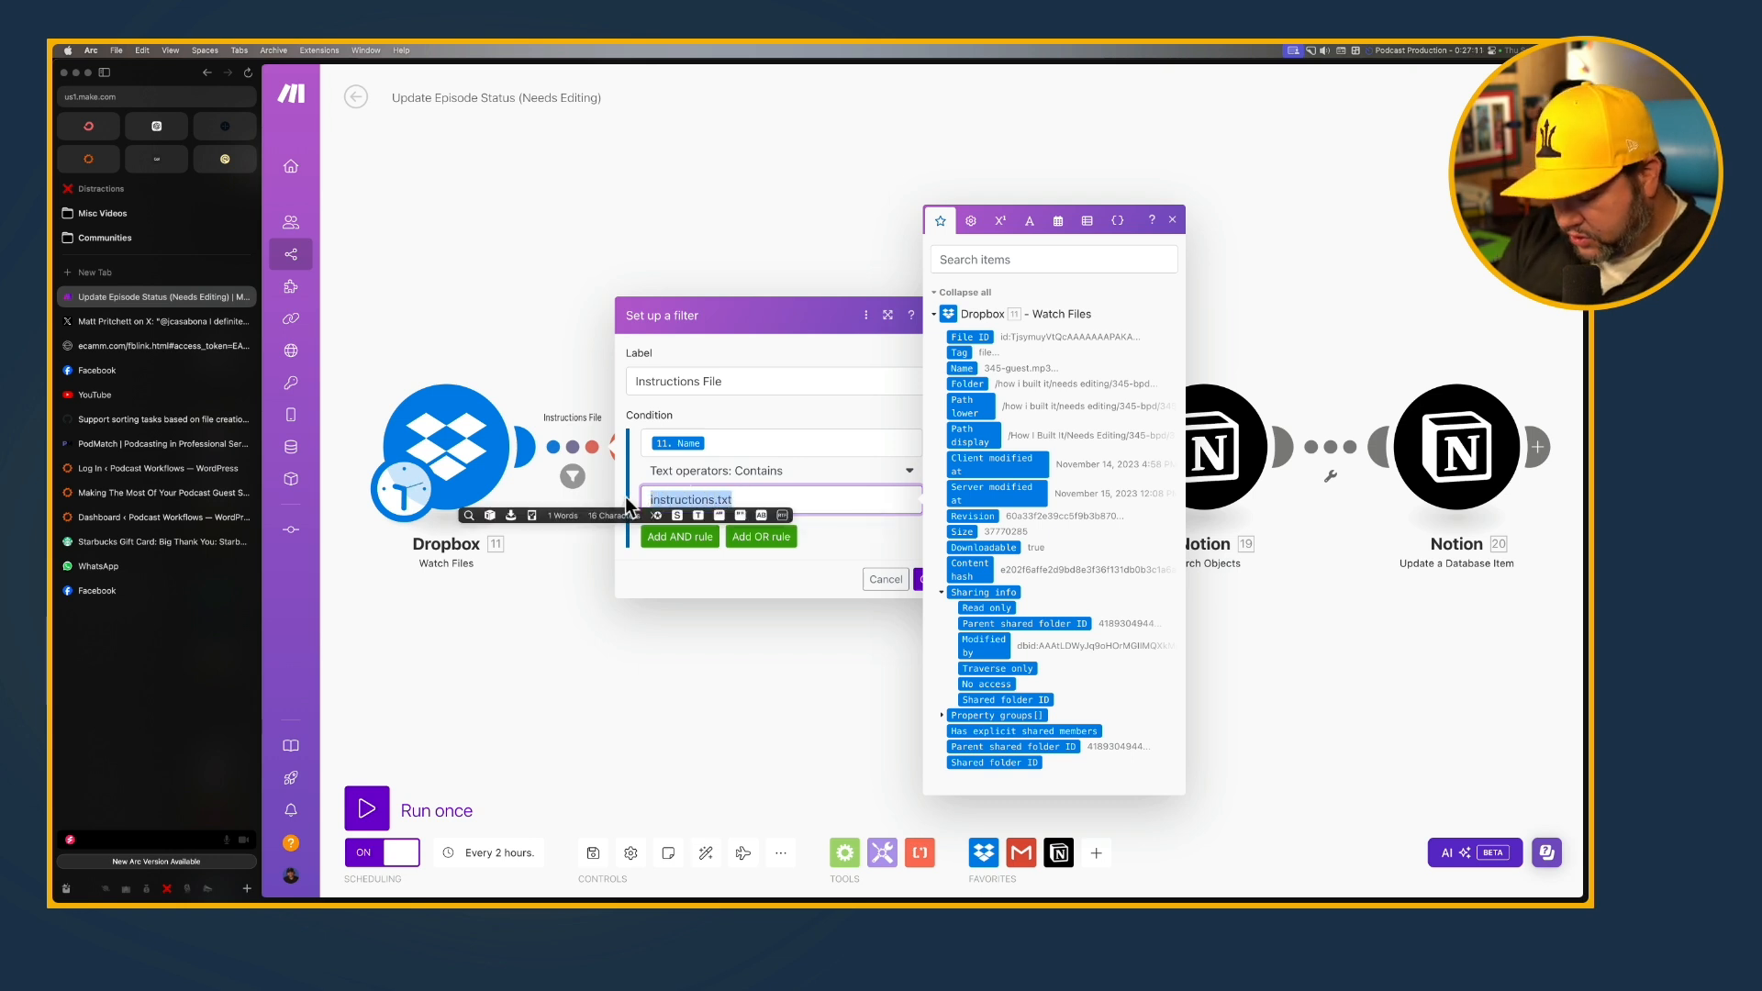
pyautogui.write('intro.mp4')
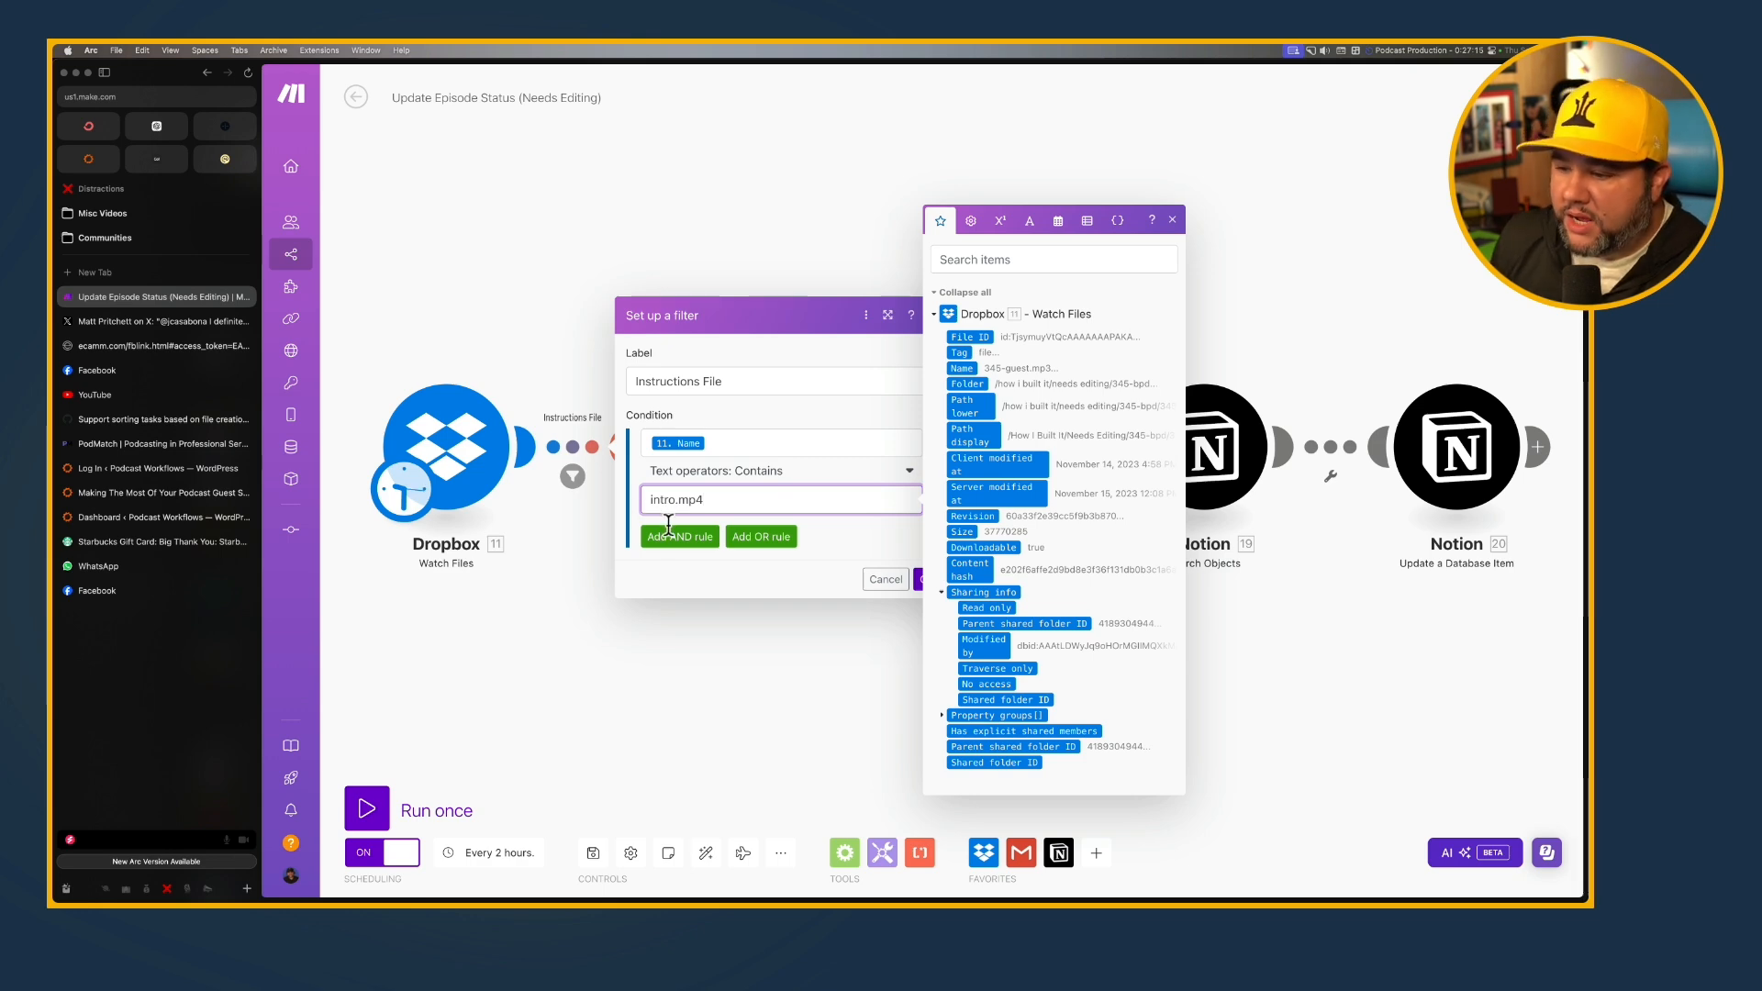
pyautogui.press('super+Tab')
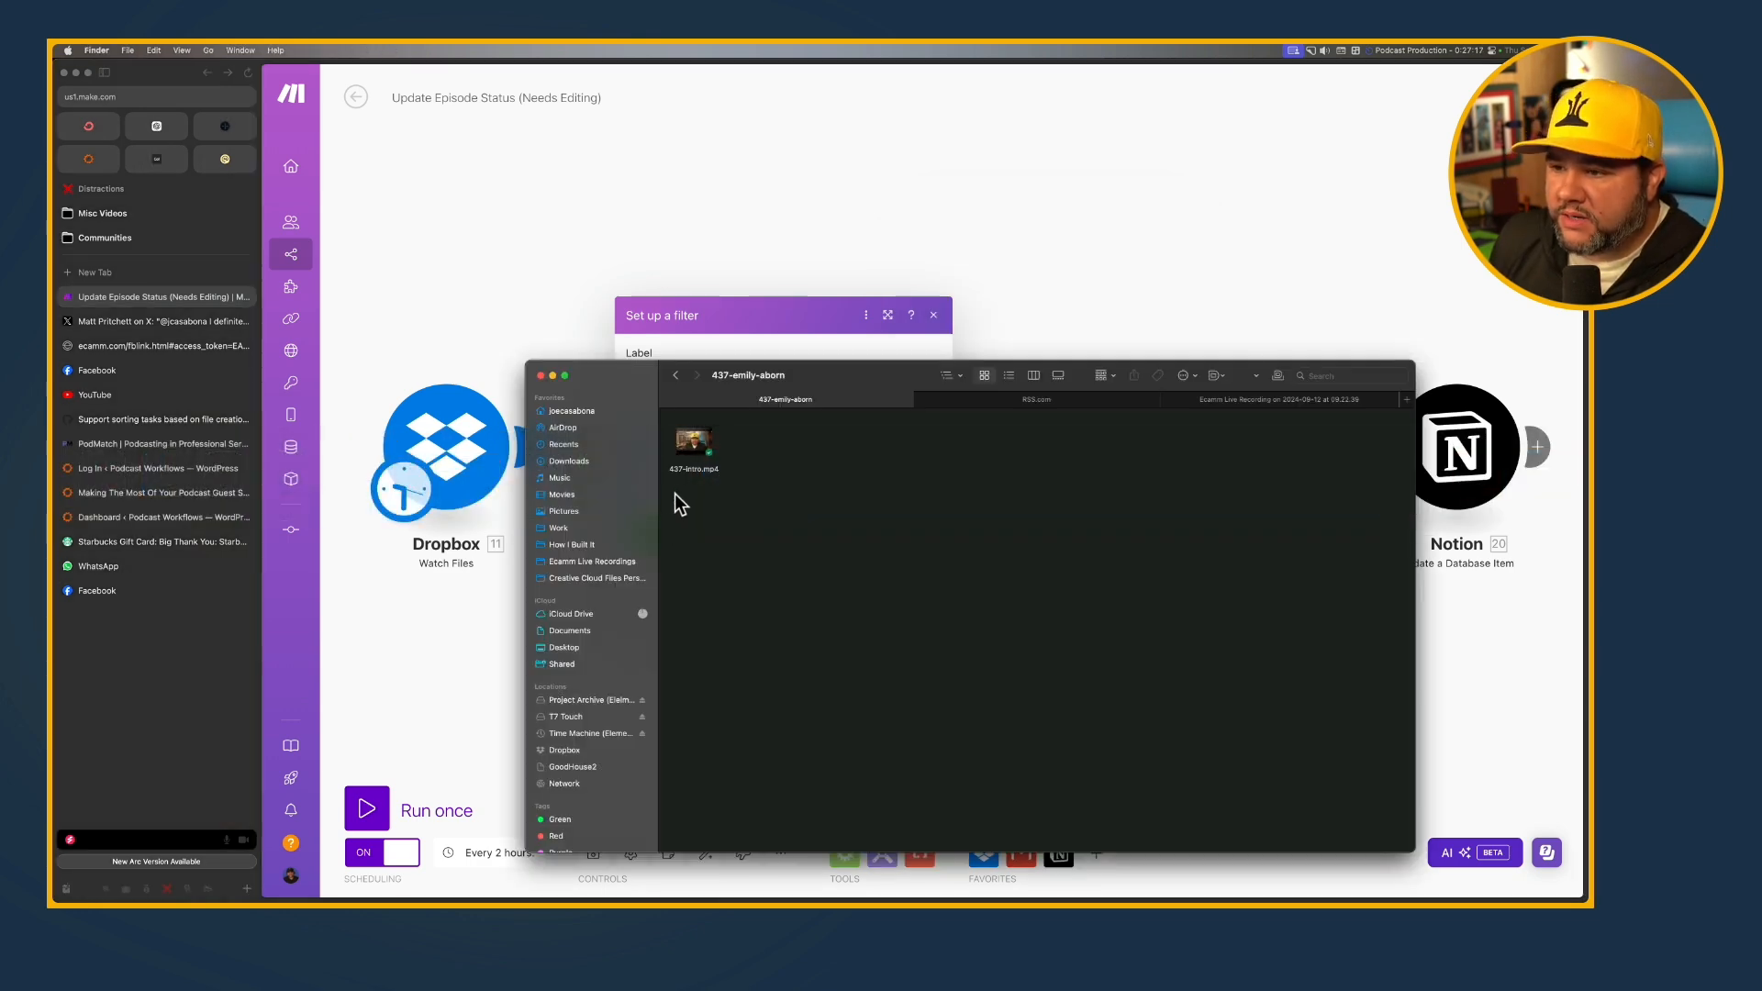
pyautogui.press('super+Tab')
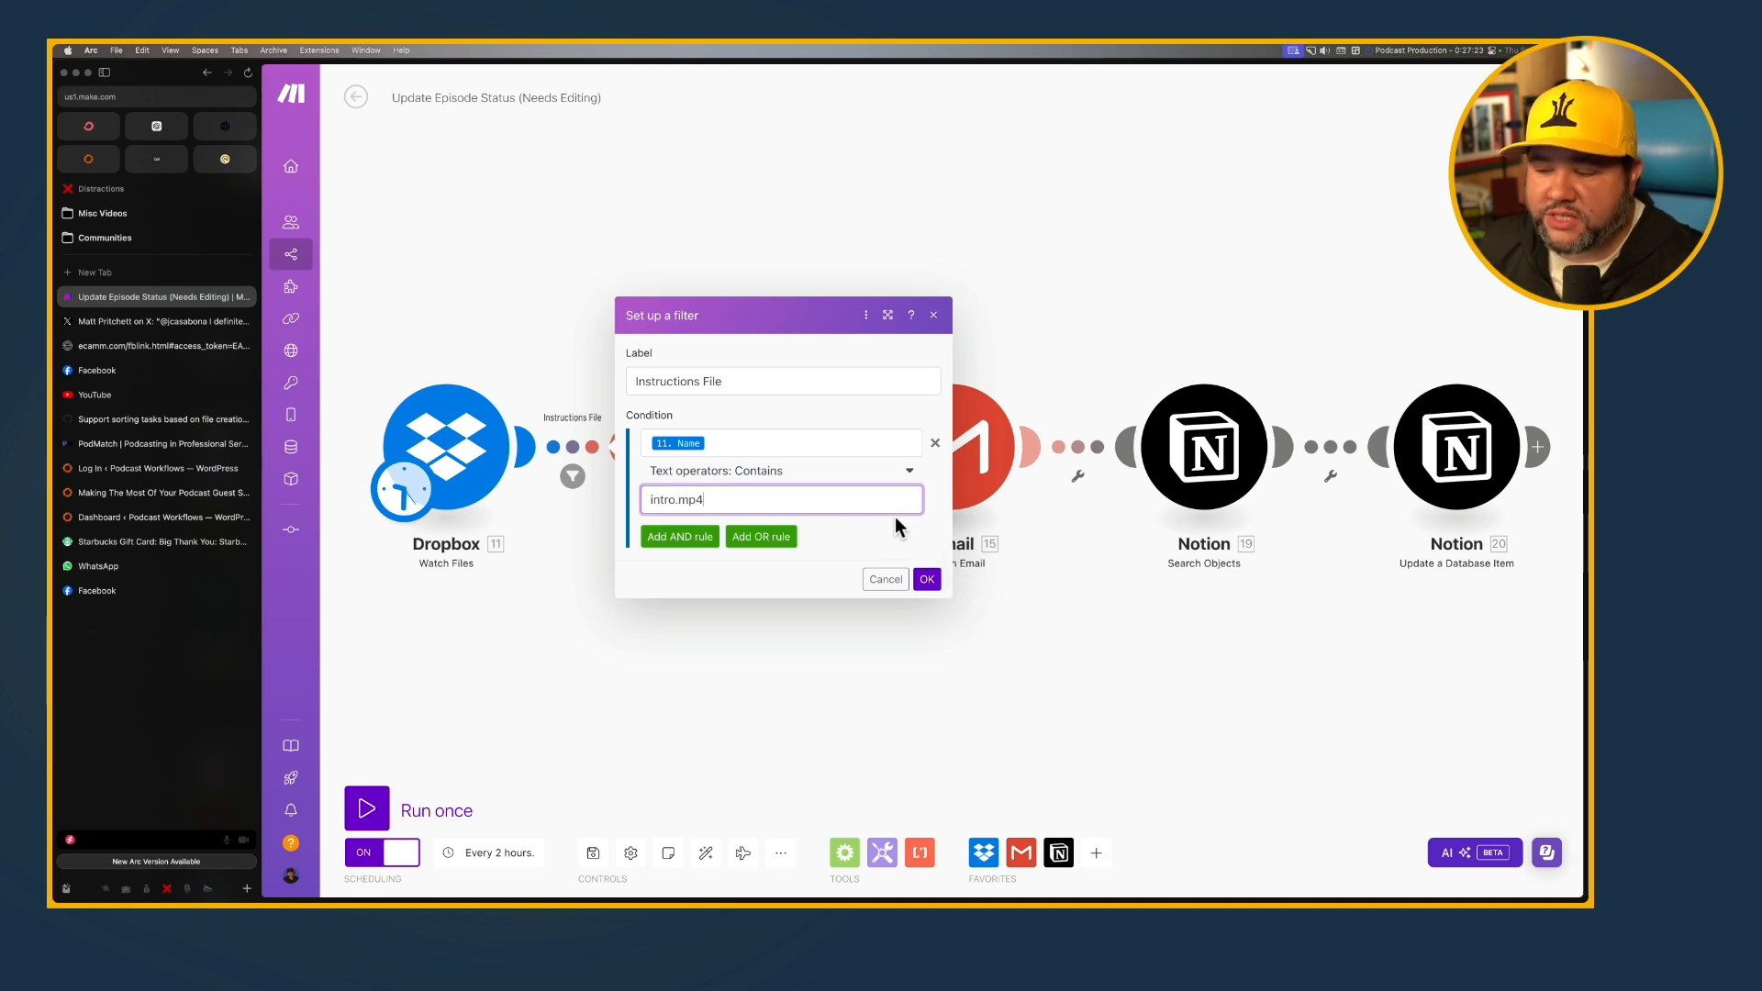
pyautogui.click(928, 581)
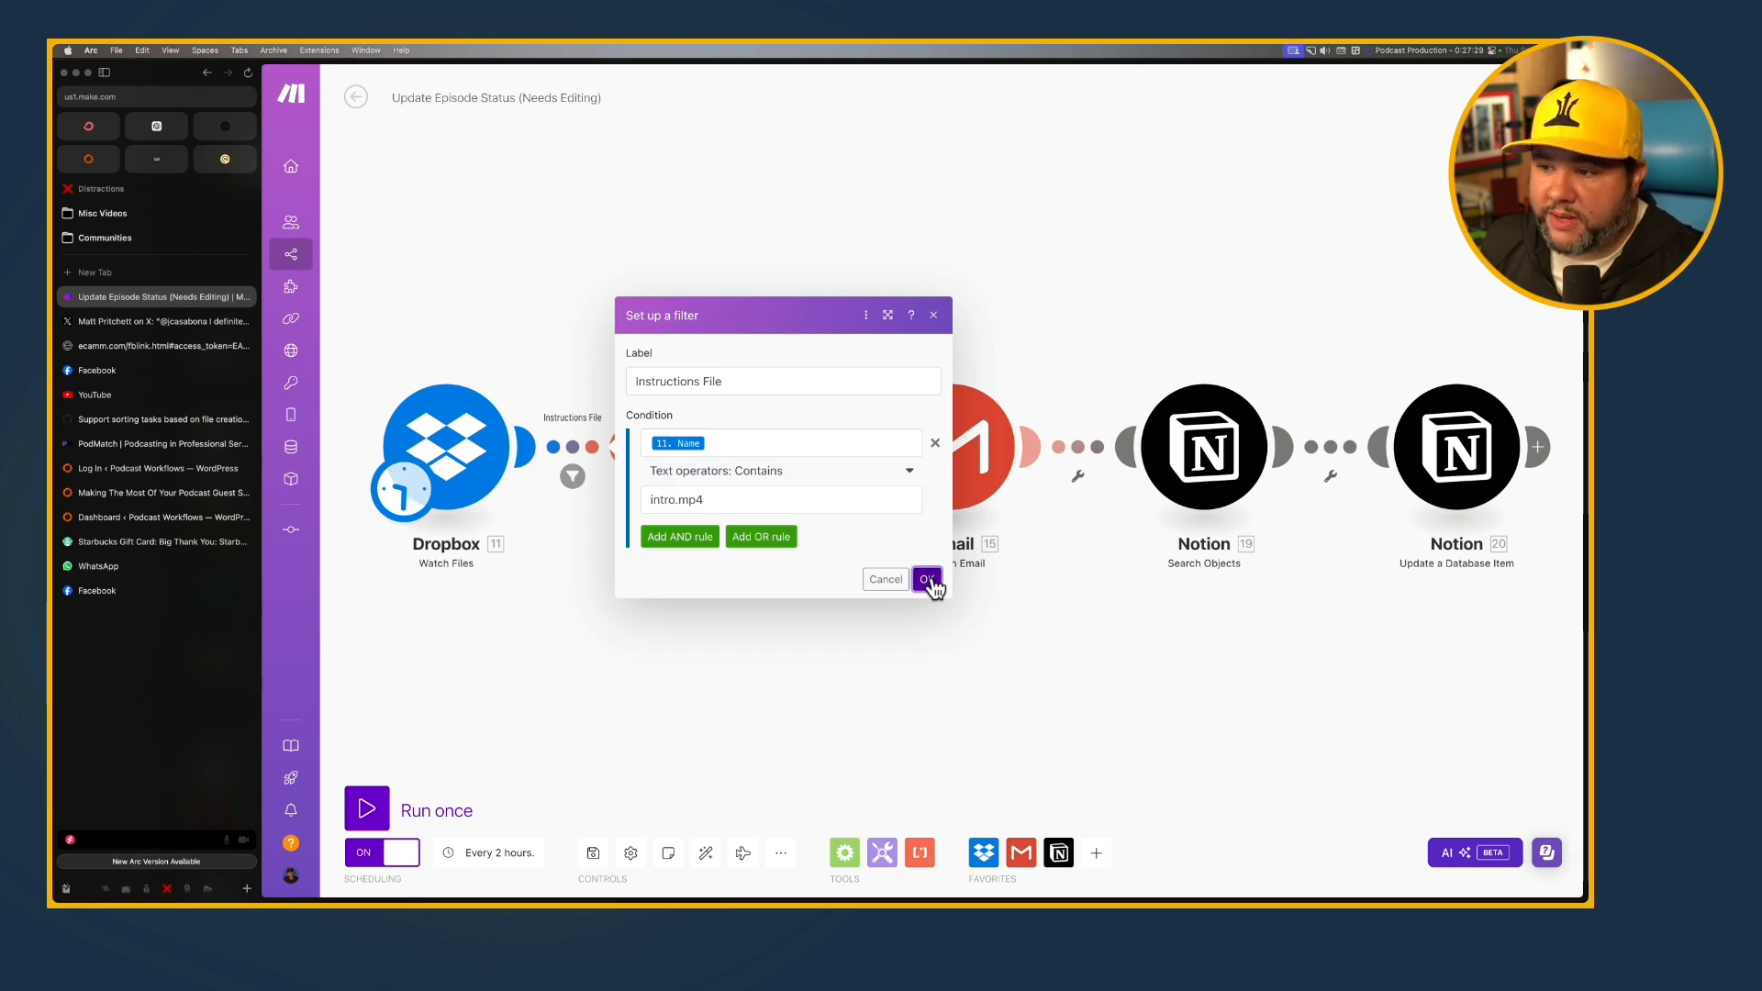
# Reopen the filter between Dropbox and the Text parser and review its condition value
pyautogui.click(571, 479)
pyautogui.click(707, 500)
pyautogui.moveTo(707, 501); pyautogui.dragTo(645, 500)
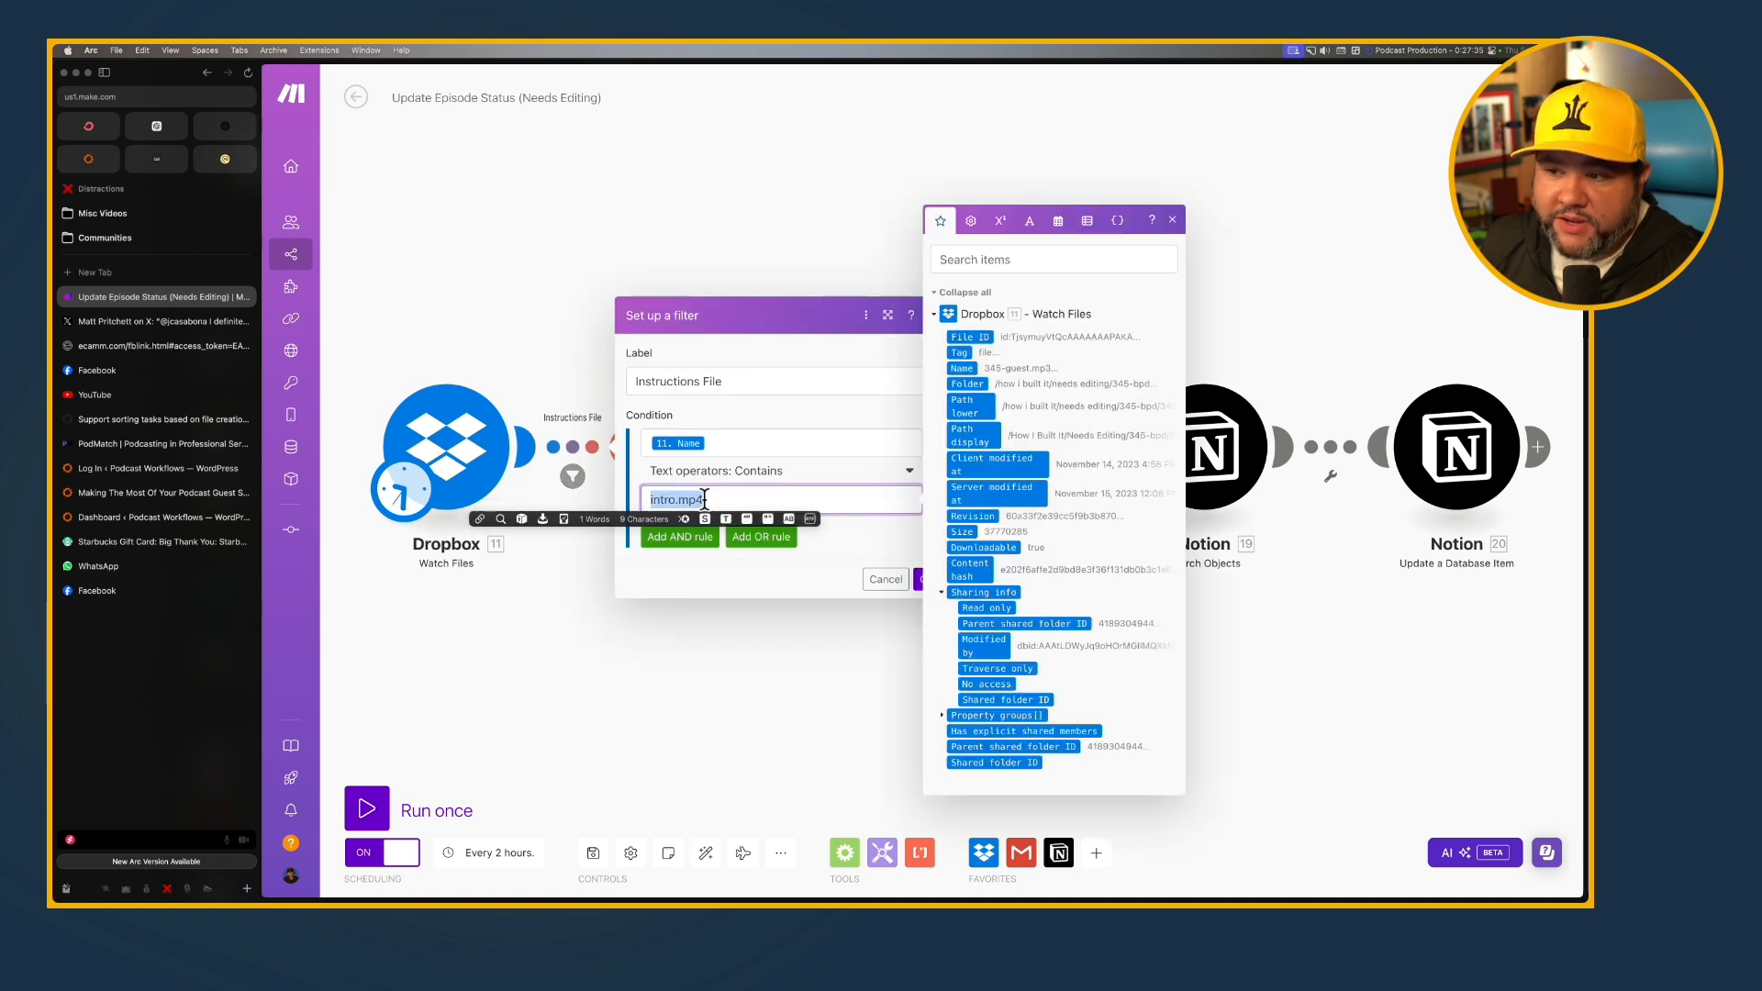
pyautogui.click(720, 679)
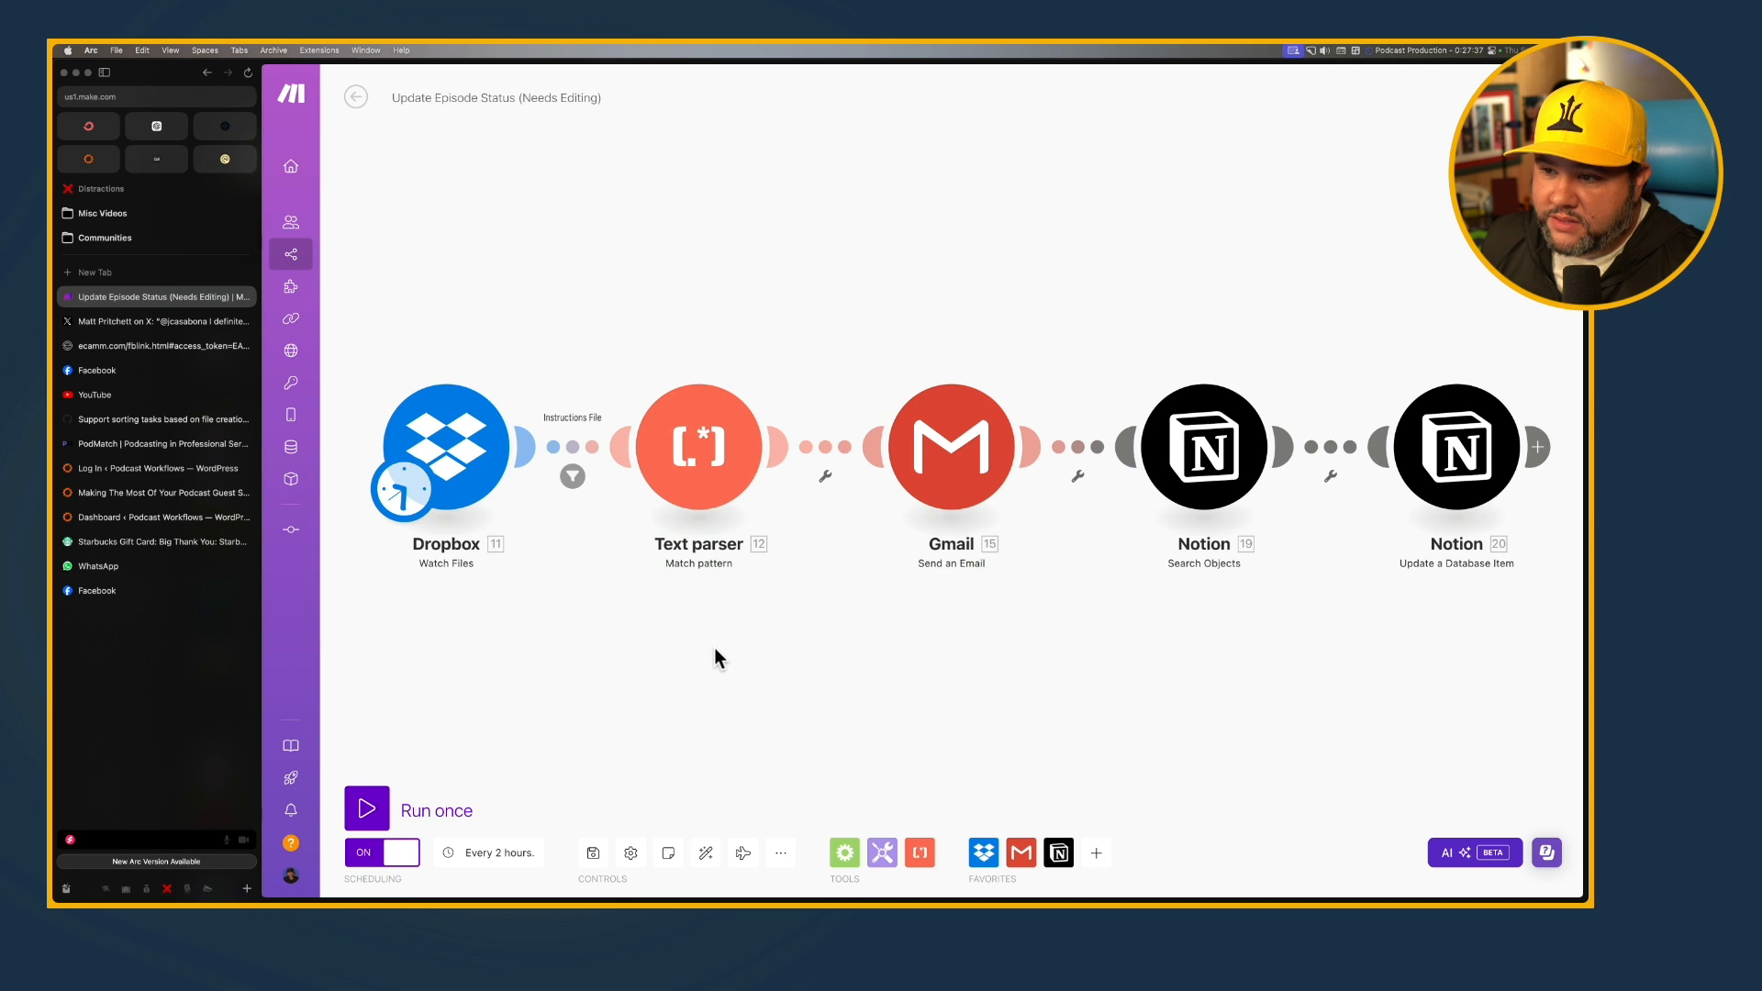
# Review the Text parser's pattern and the Gmail module's recipient, subject and message content
pyautogui.click(697, 496)
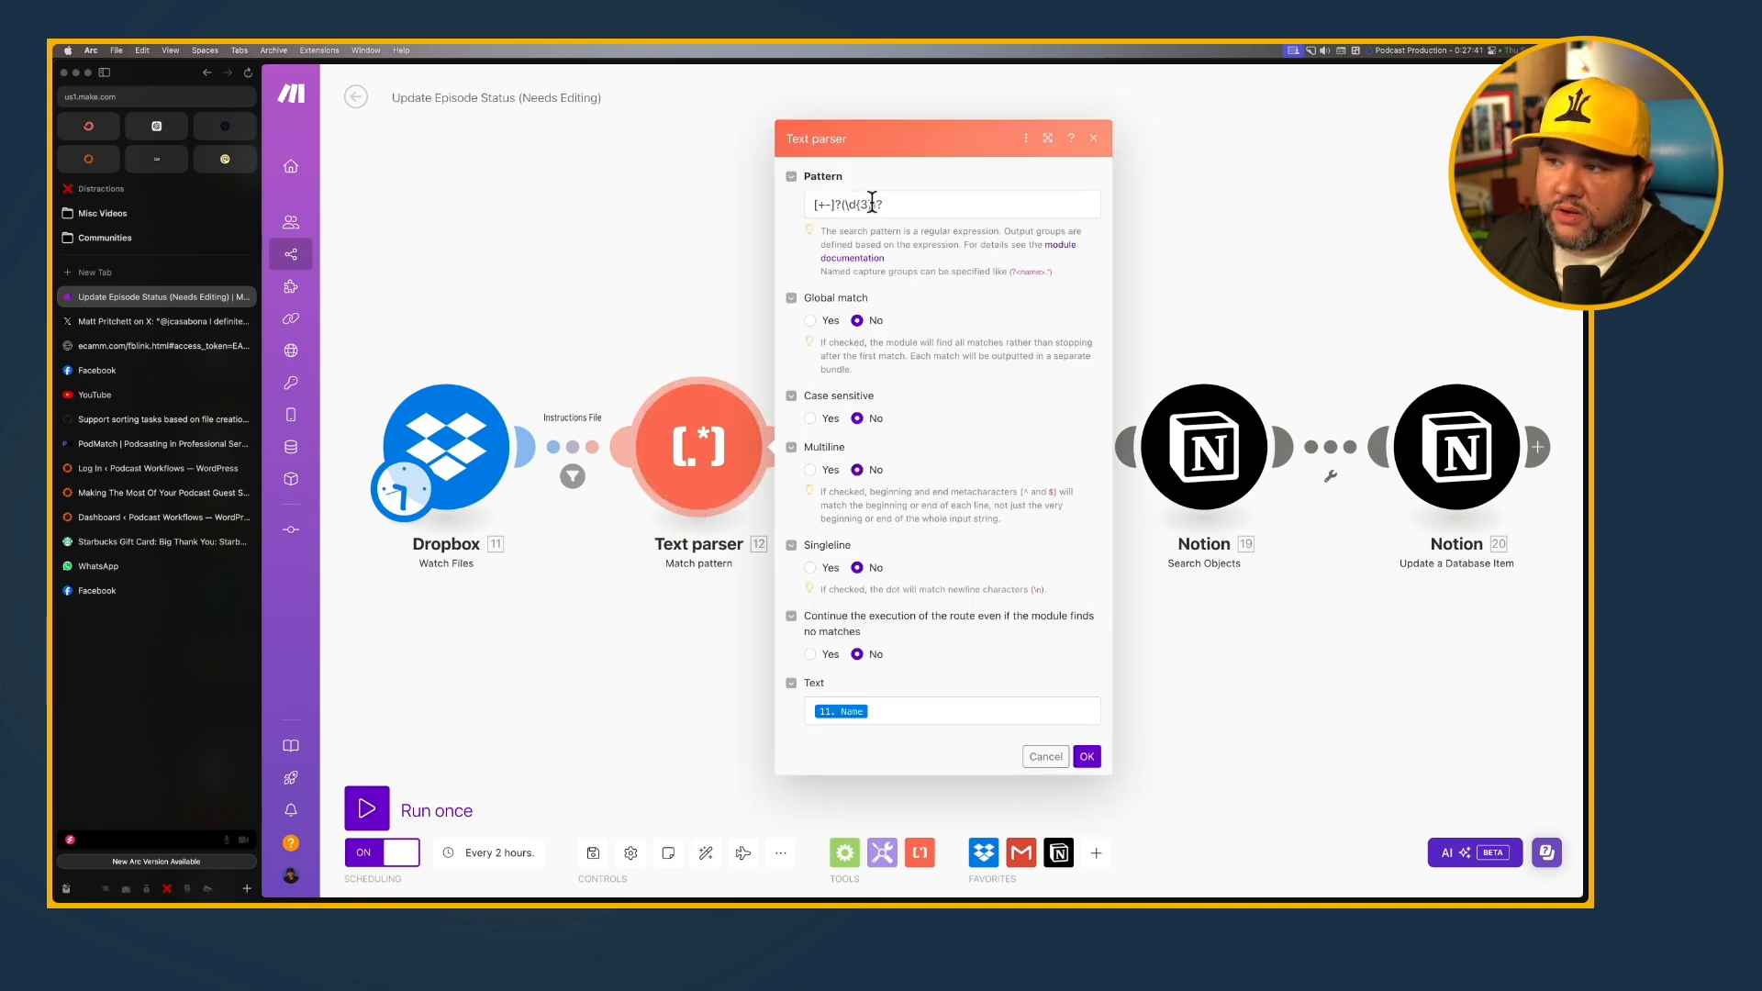
pyautogui.click(741, 248)
pyautogui.click(959, 459)
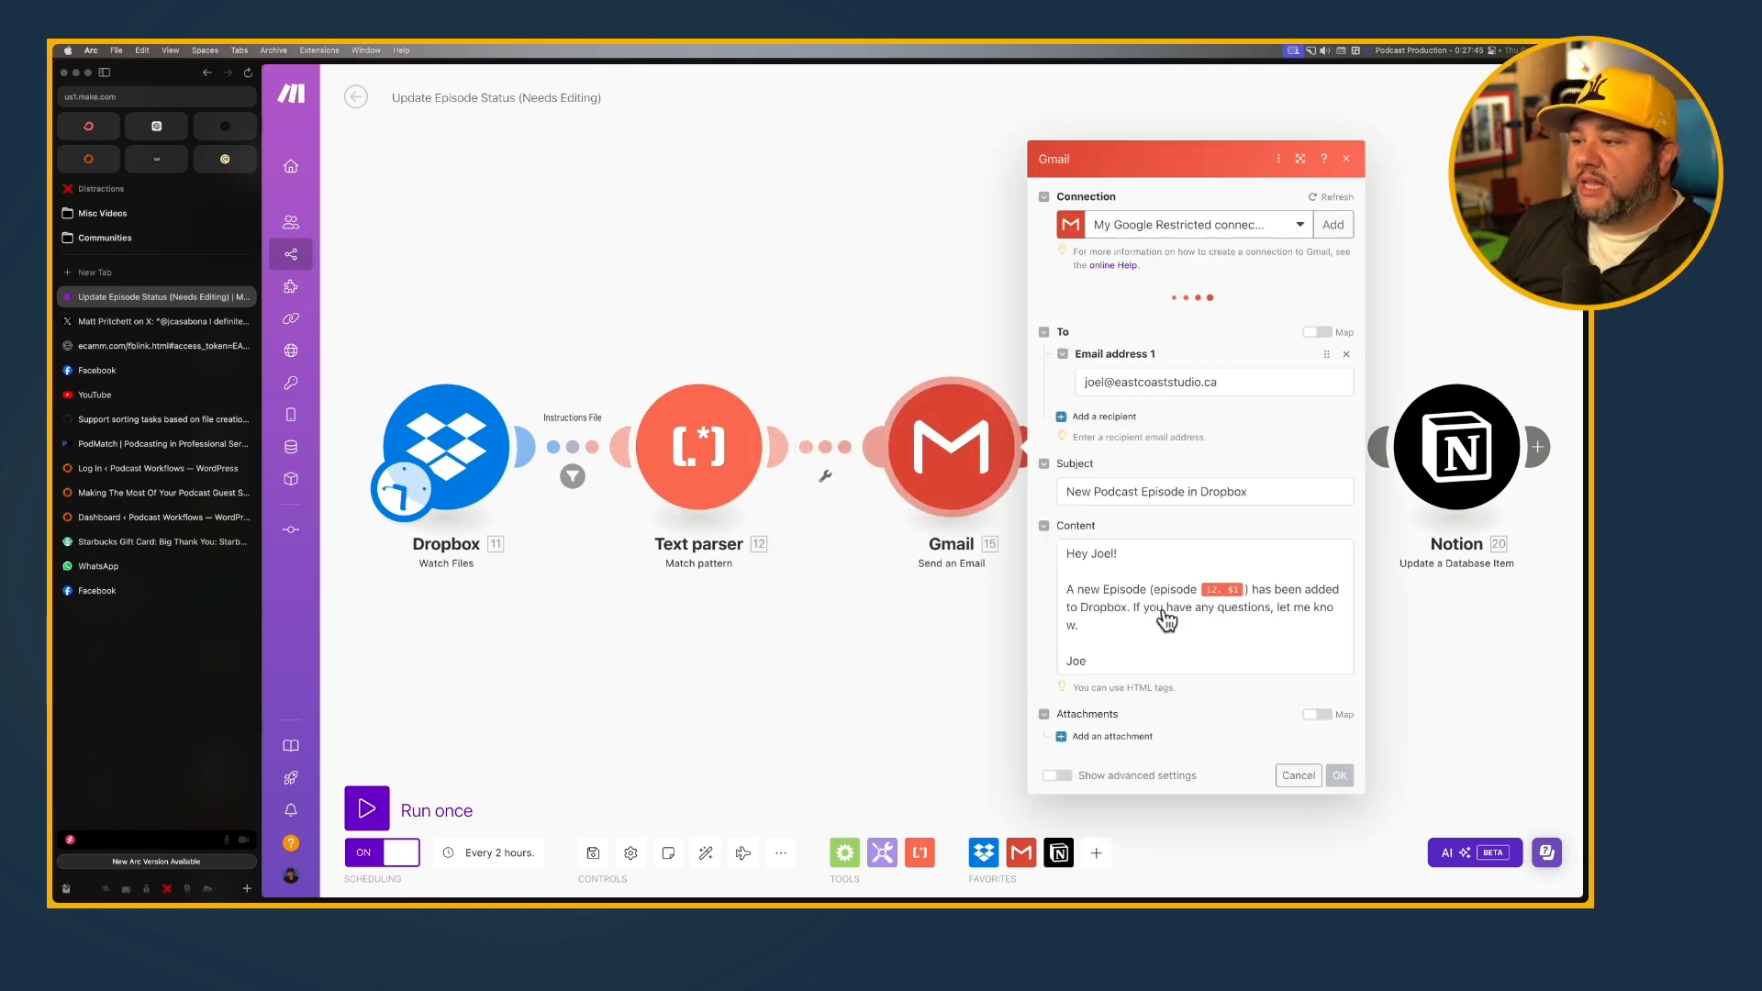
pyautogui.click(971, 630)
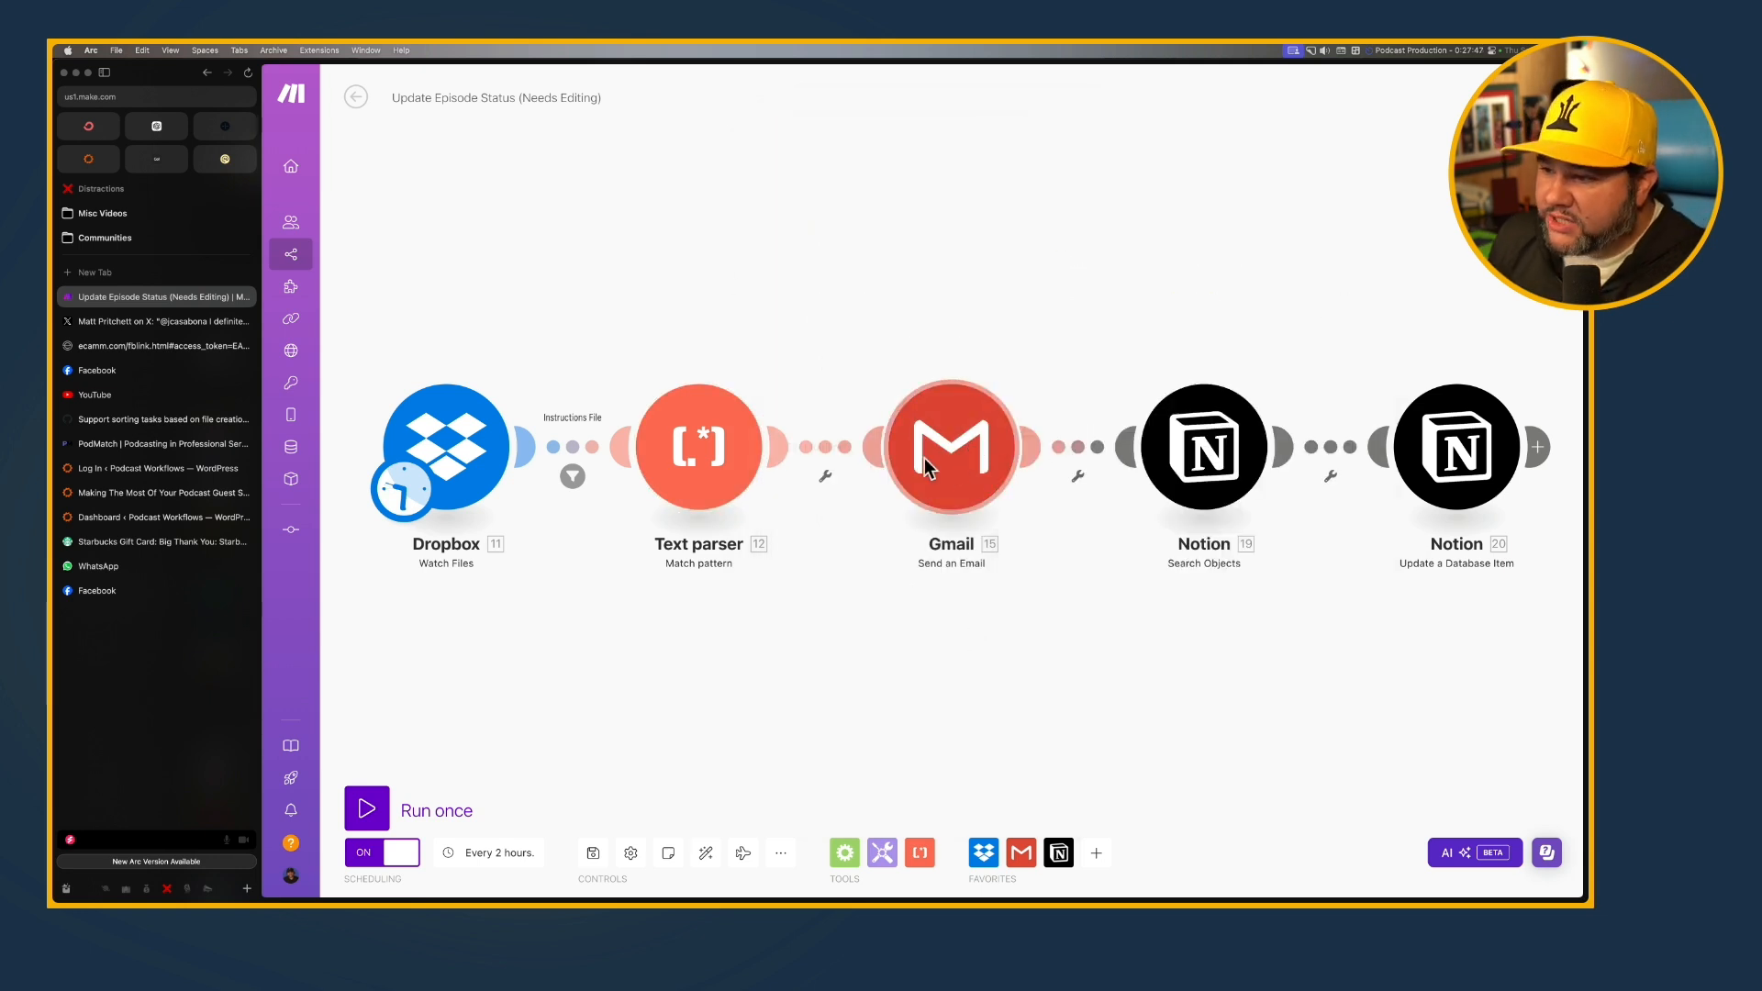
# Copy the Gmail Send an Email module and attach the pasted copy after the Notion Update a Database Item module
pyautogui.moveTo(925, 464)
pyautogui.mouseDown()
pyautogui.moveTo(1389, 527)
pyautogui.moveTo(1214, 641)
pyautogui.moveTo(1072, 605)
pyautogui.mouseUp()
pyautogui.rightClick(1078, 607)
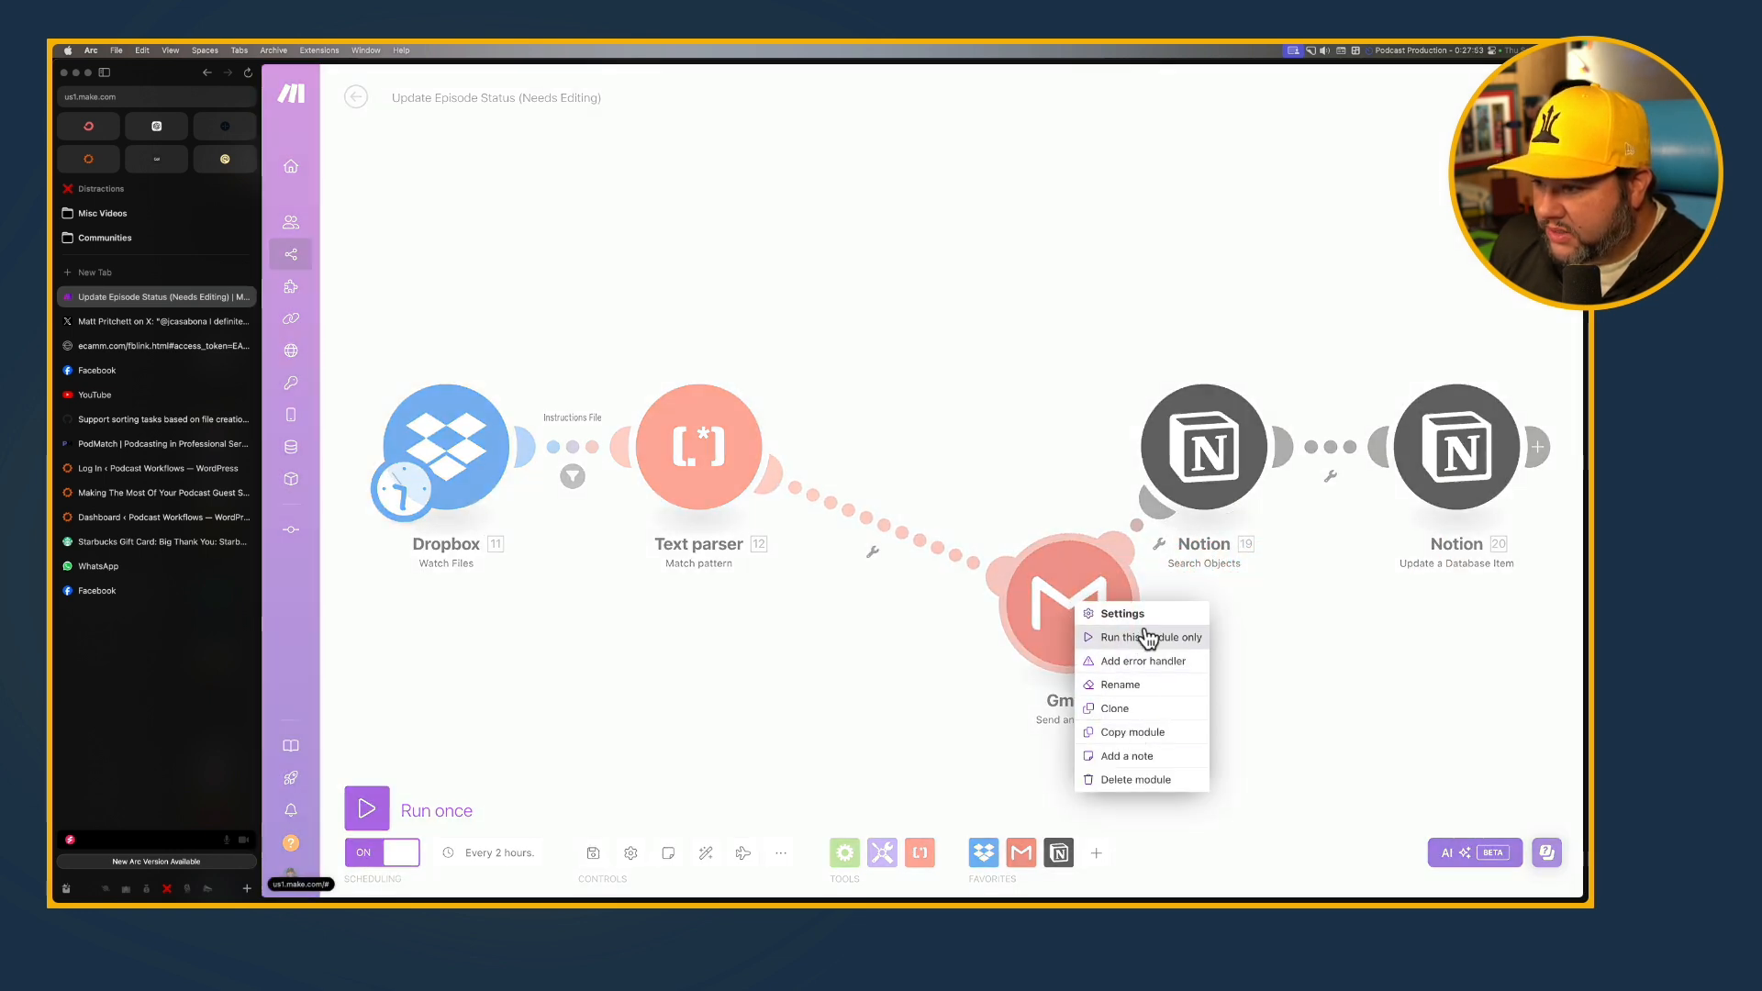
pyautogui.click(1152, 734)
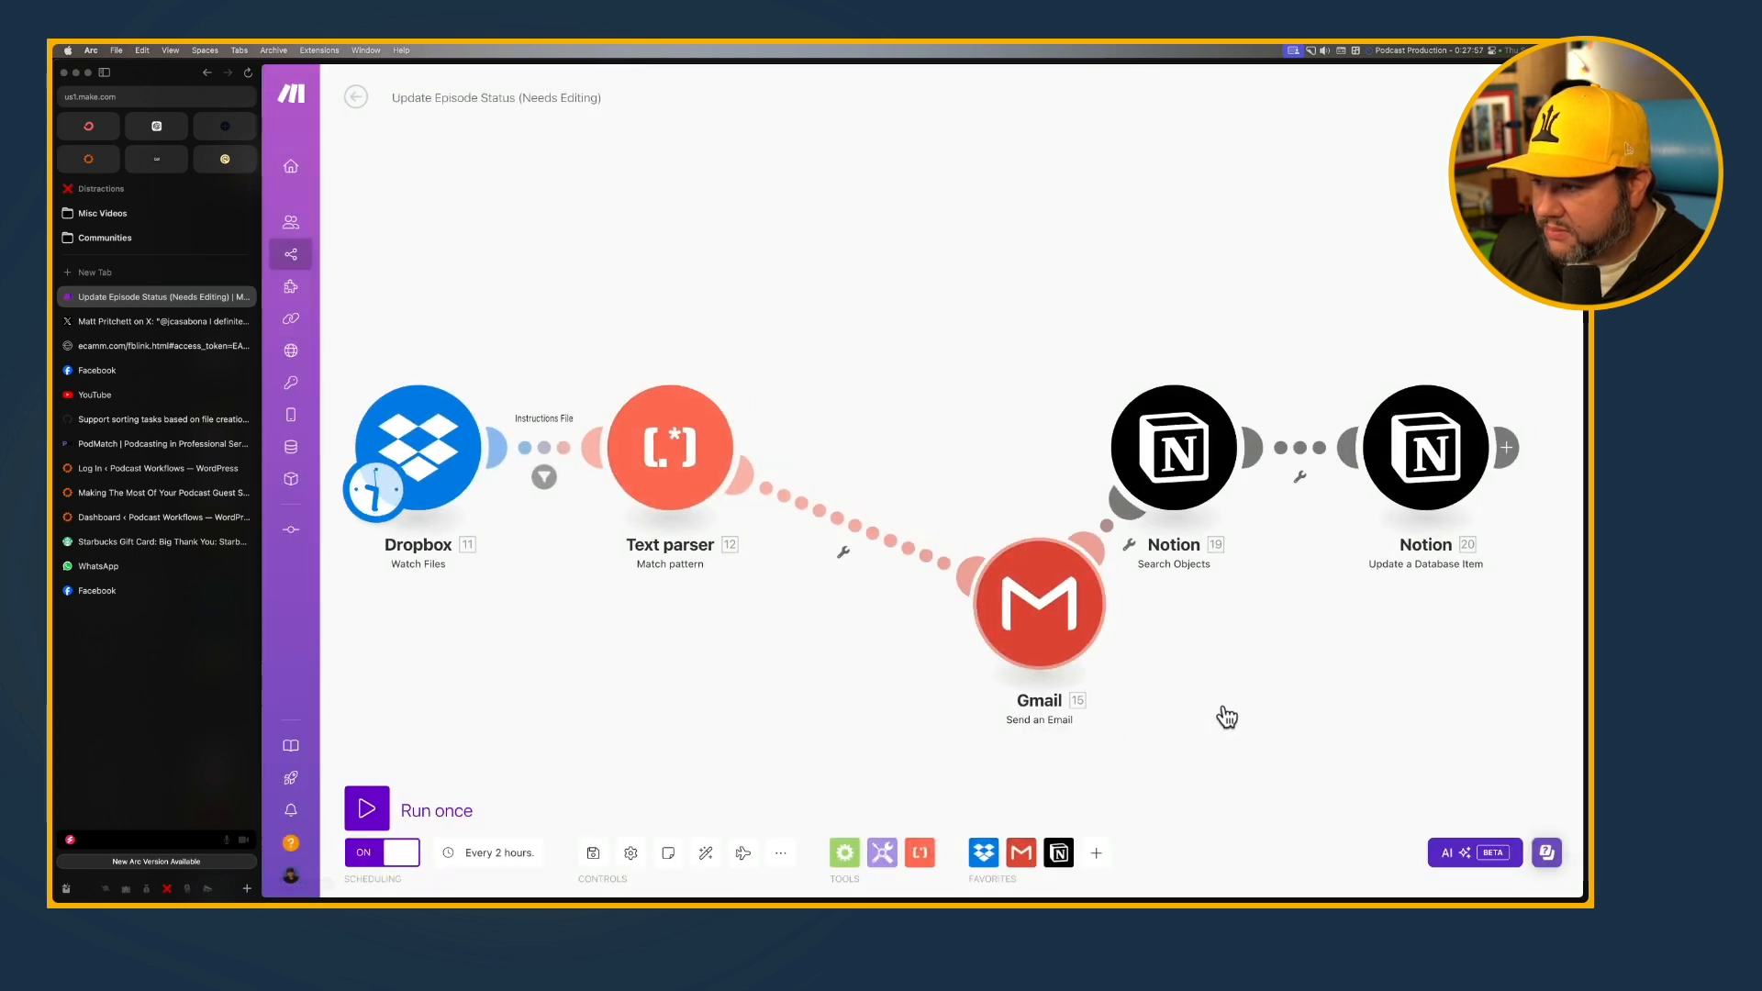
pyautogui.hscroll(3, 1227, 716)
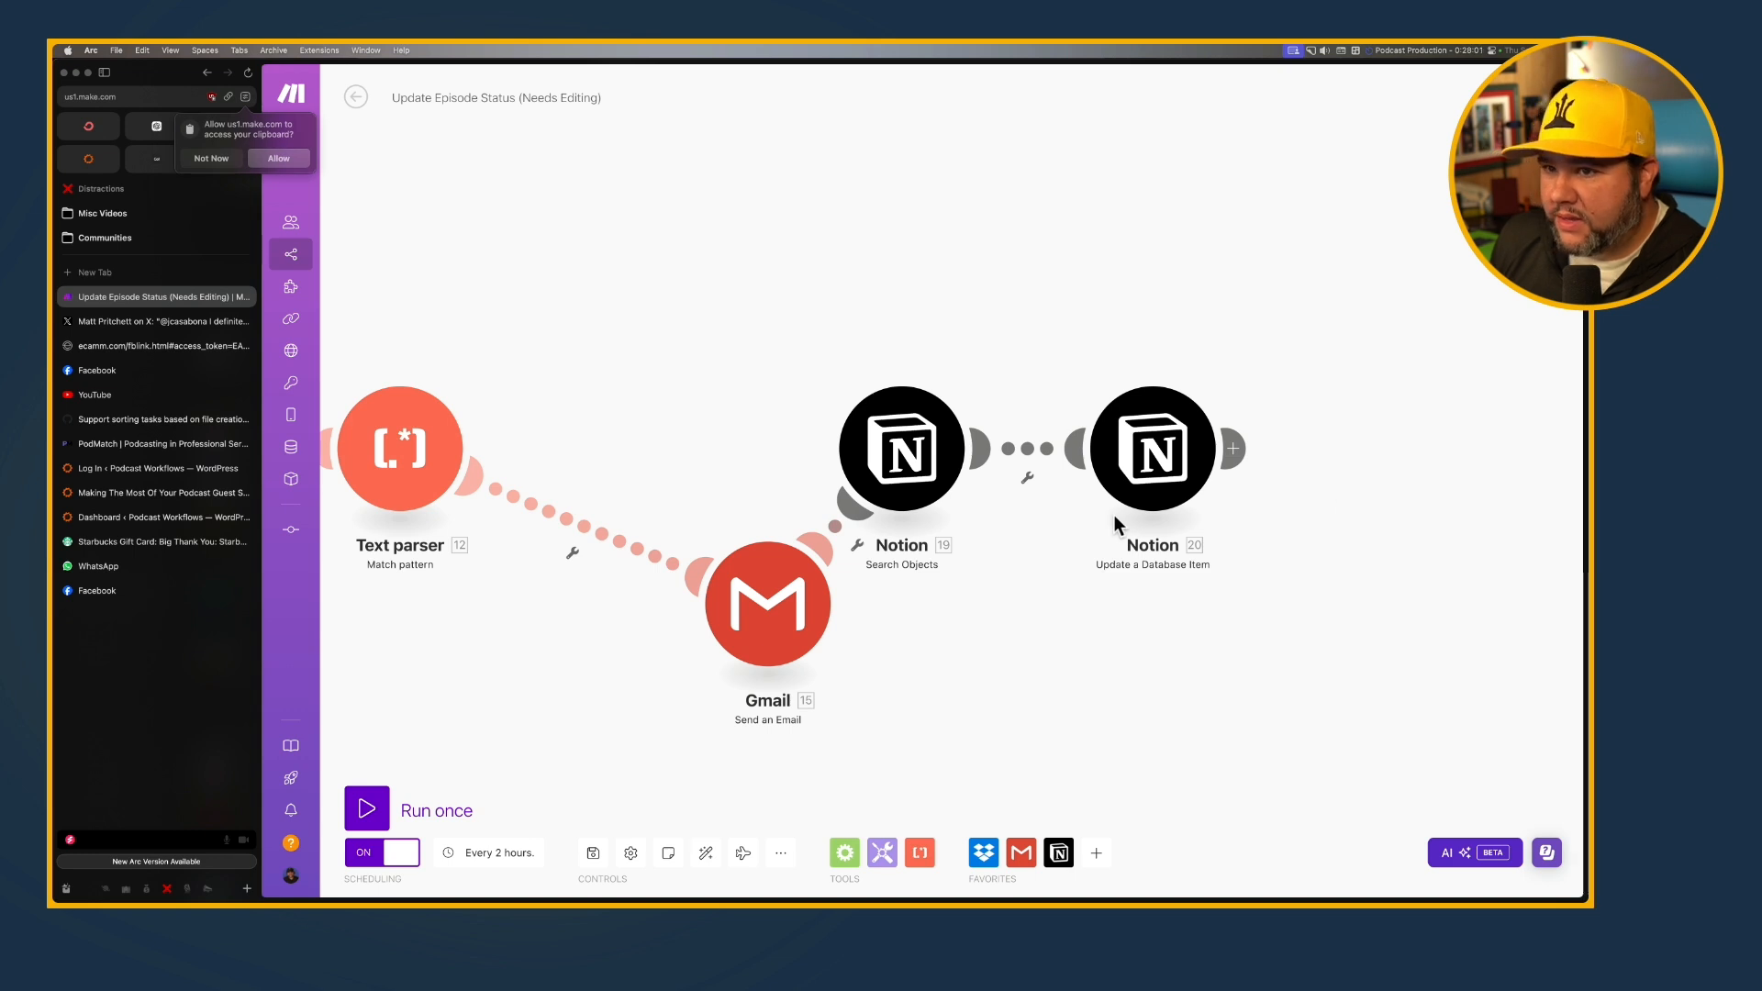
pyautogui.click(278, 158)
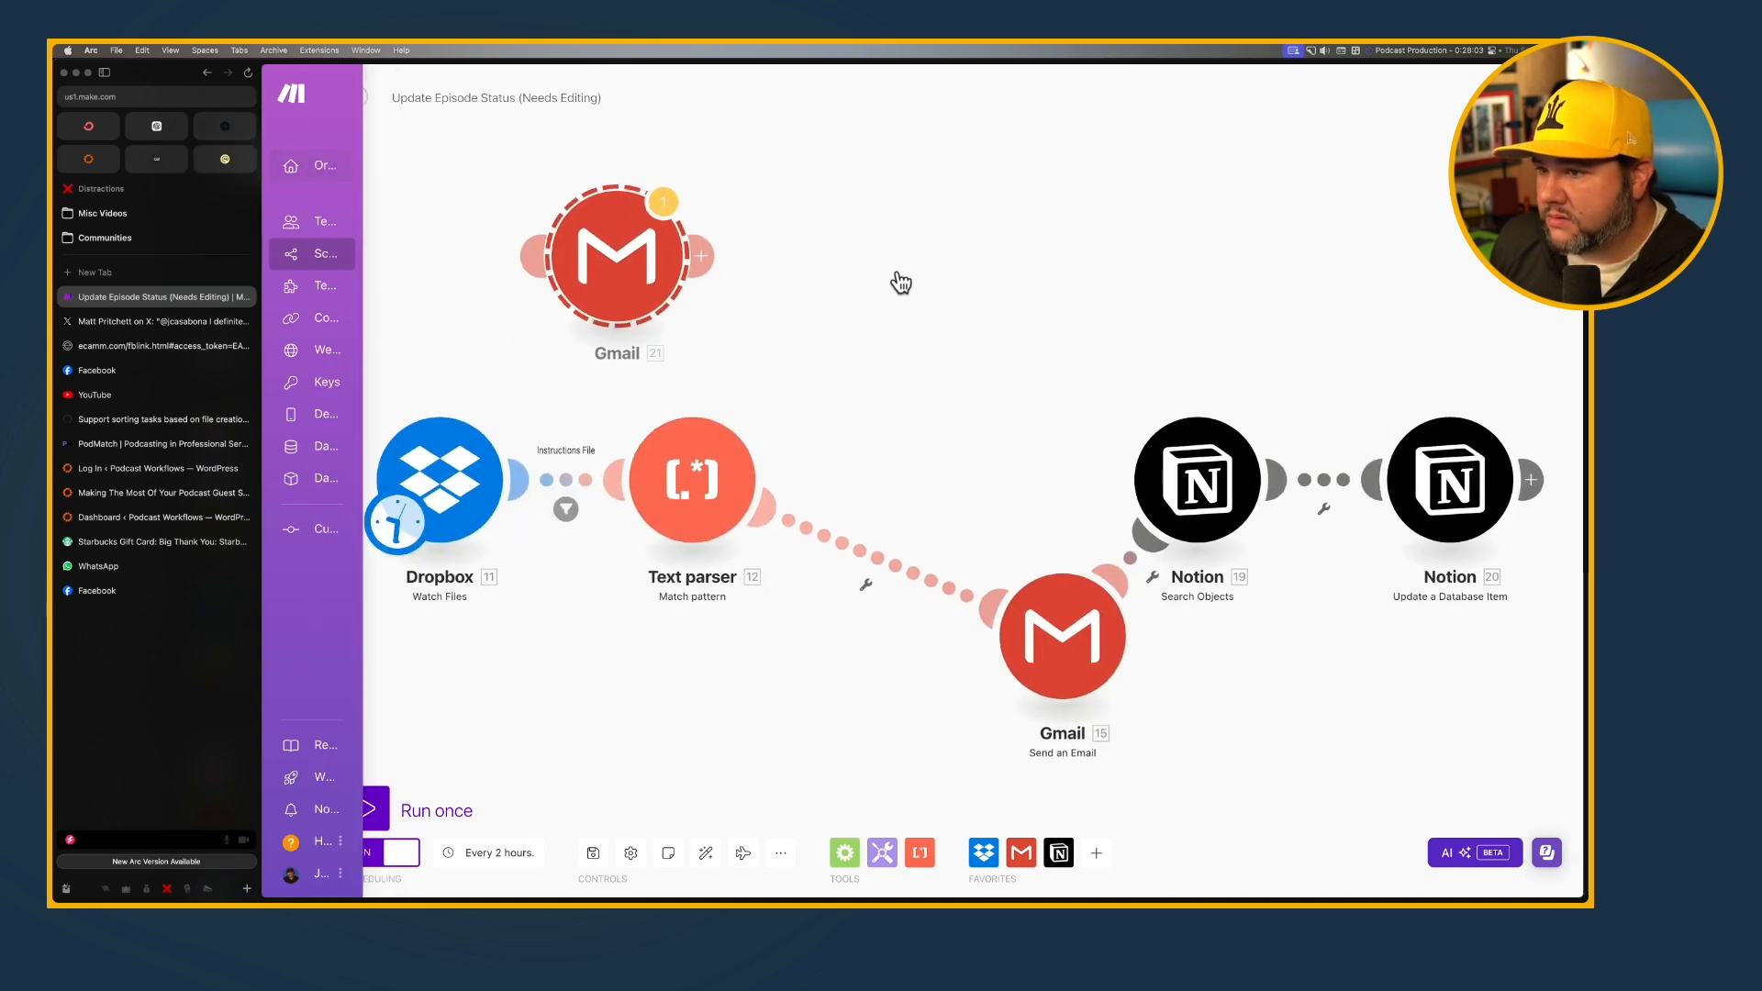
pyautogui.moveTo(619, 249); pyautogui.dragTo(1514, 440)
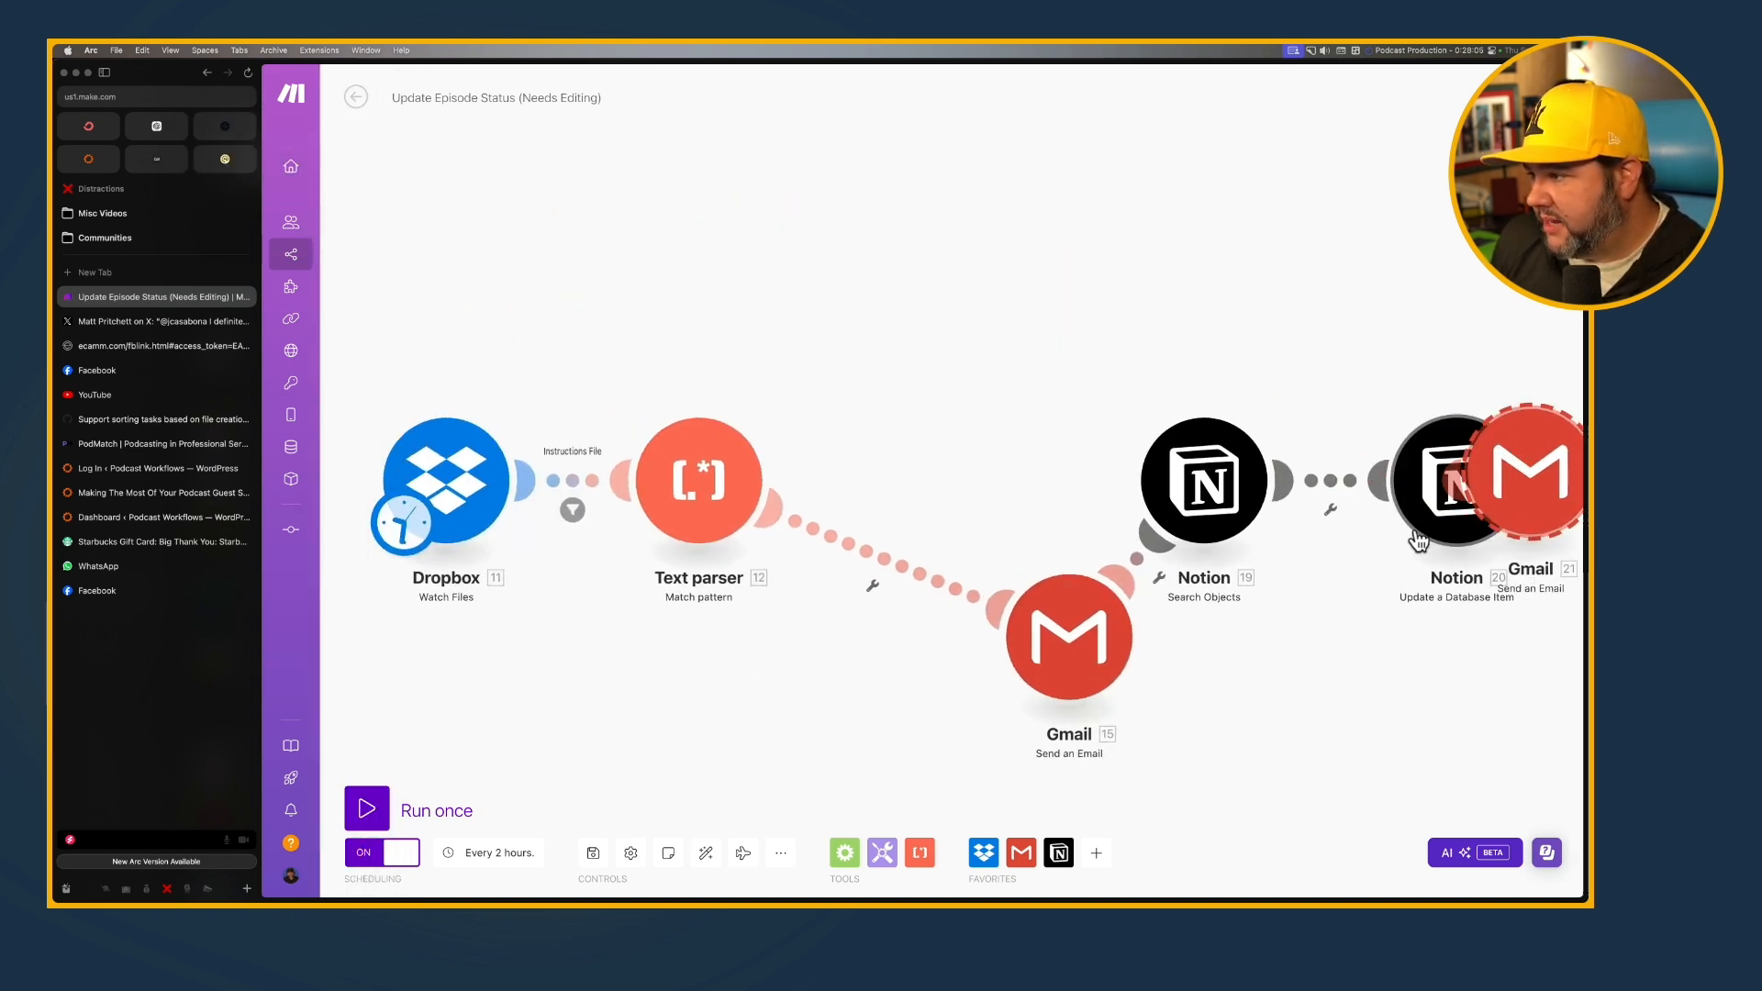
pyautogui.hscroll(5, 1407, 542)
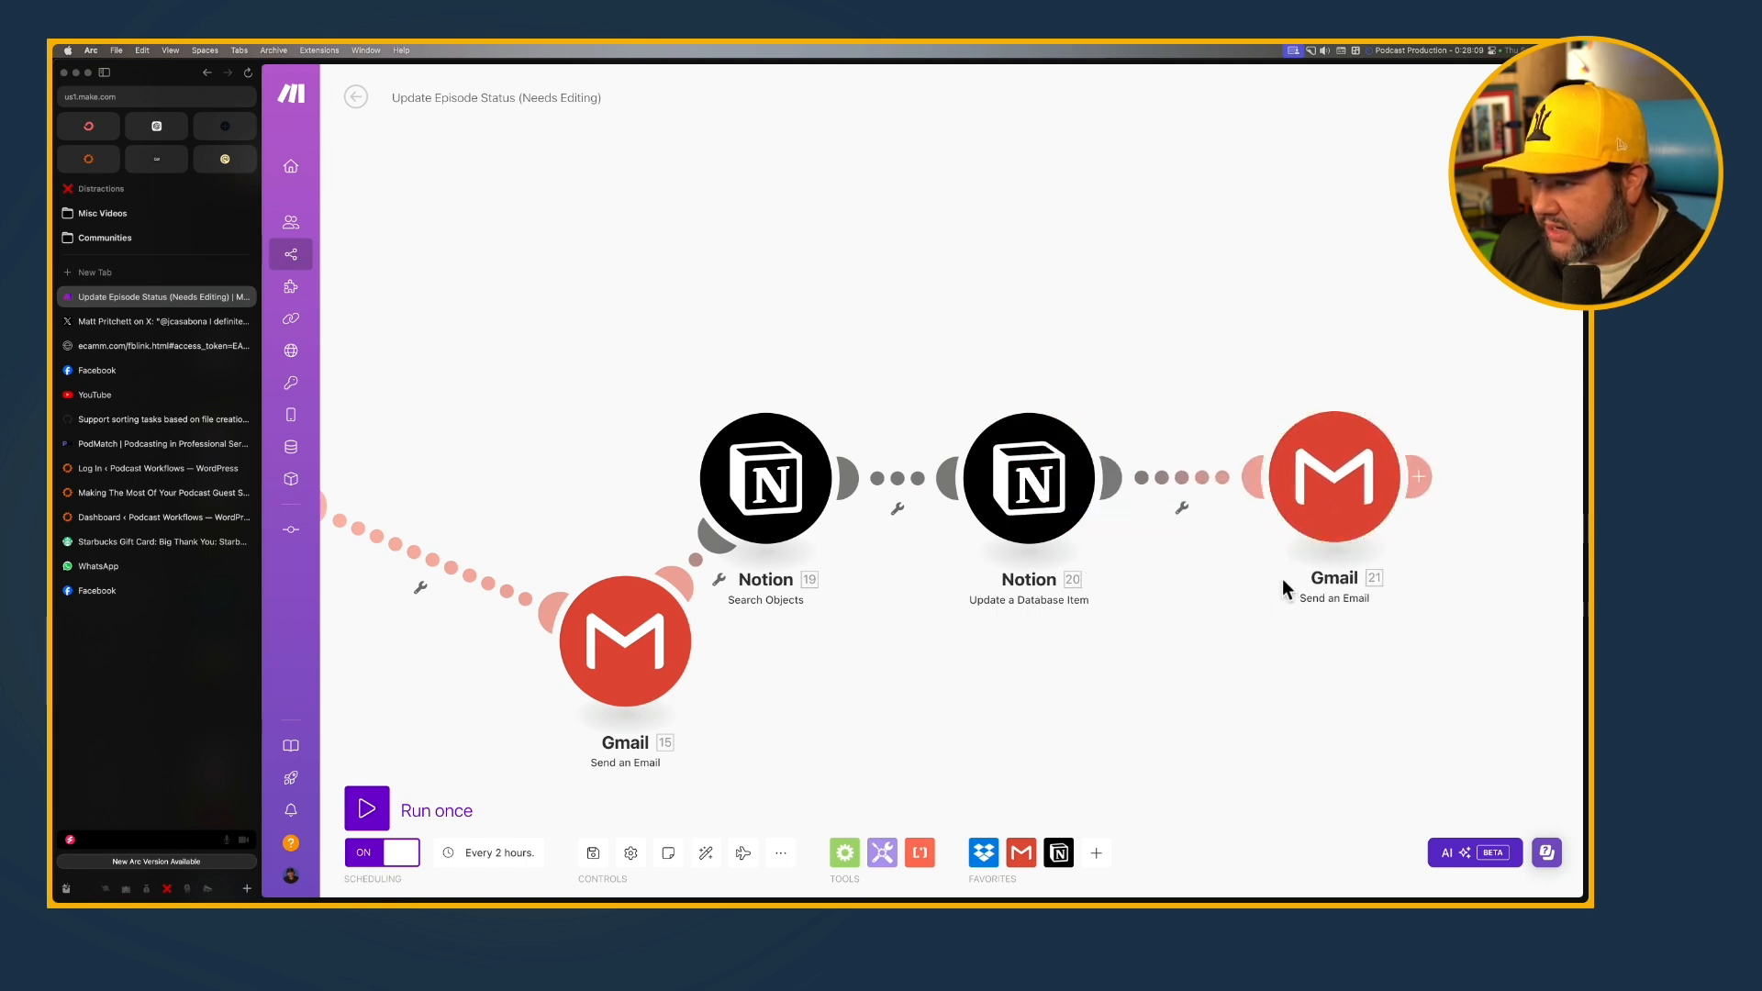
# Delete the original Gmail module and link the Notion Search Objects module directly to the Text parser
pyautogui.rightClick(643, 631)
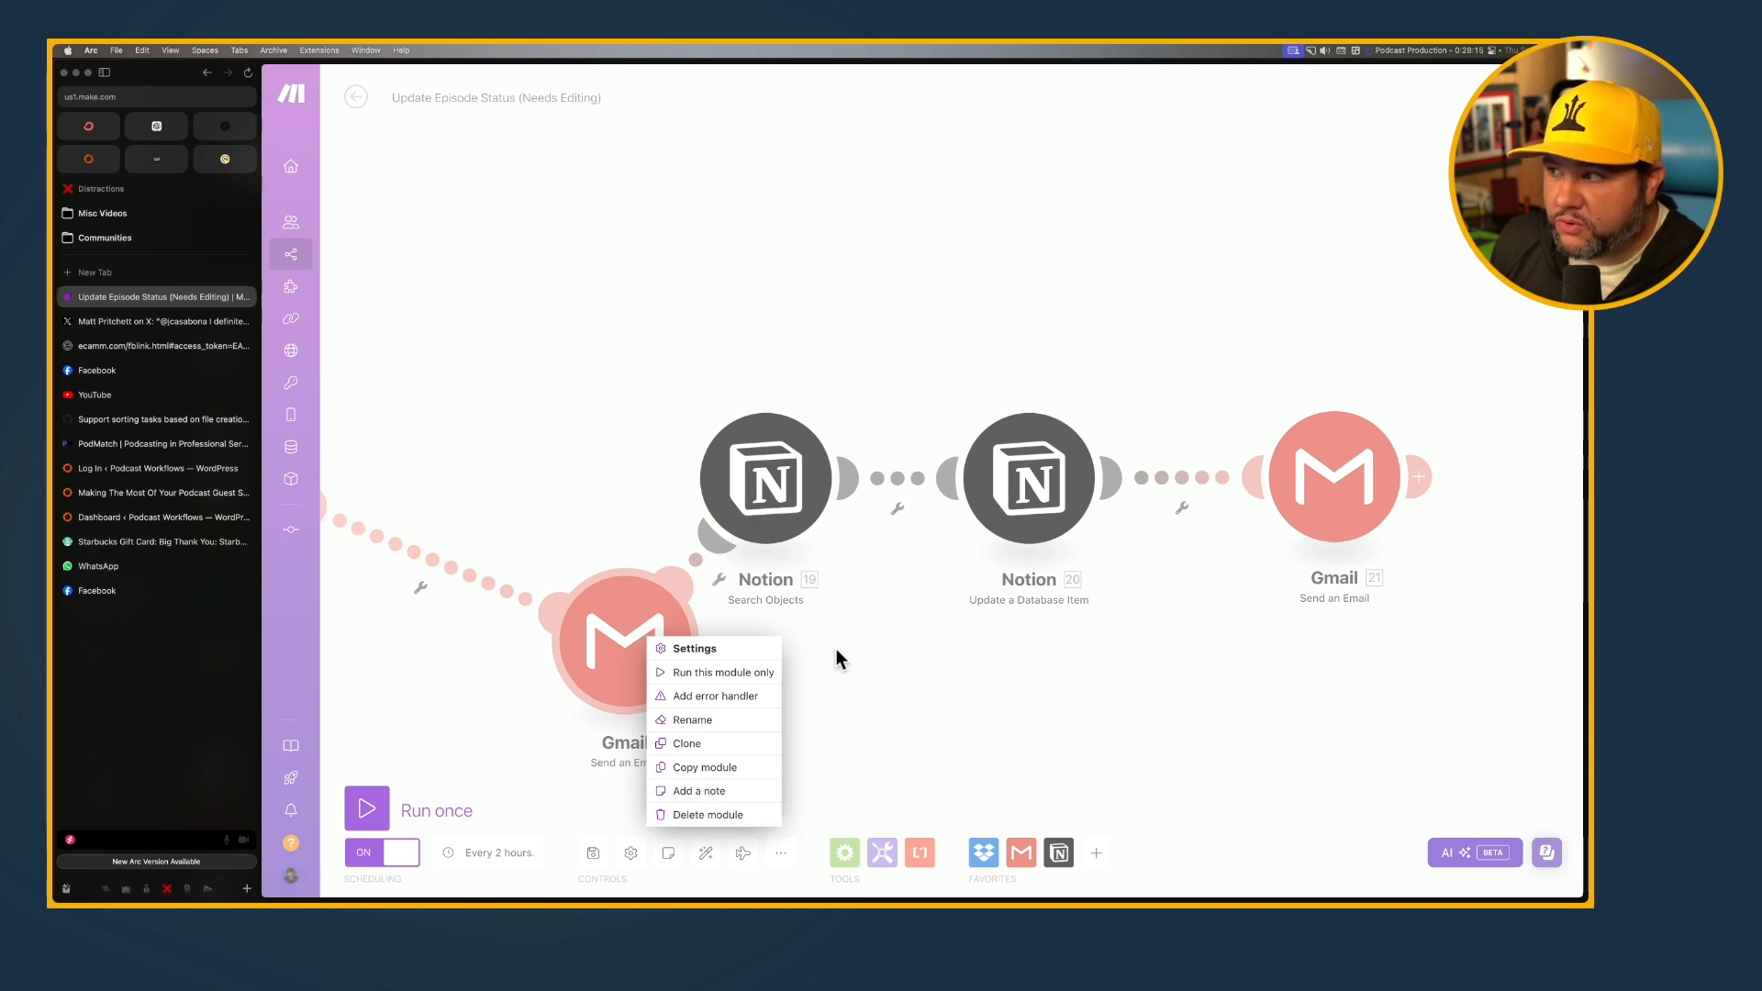
pyautogui.click(701, 814)
pyautogui.hscroll(-4, 728, 695)
pyautogui.moveTo(904, 466); pyautogui.dragTo(718, 471)
# Open the Notion Search Objects module's settings and bring up the episode folder in Finder to compare the file name
pyautogui.click(719, 473)
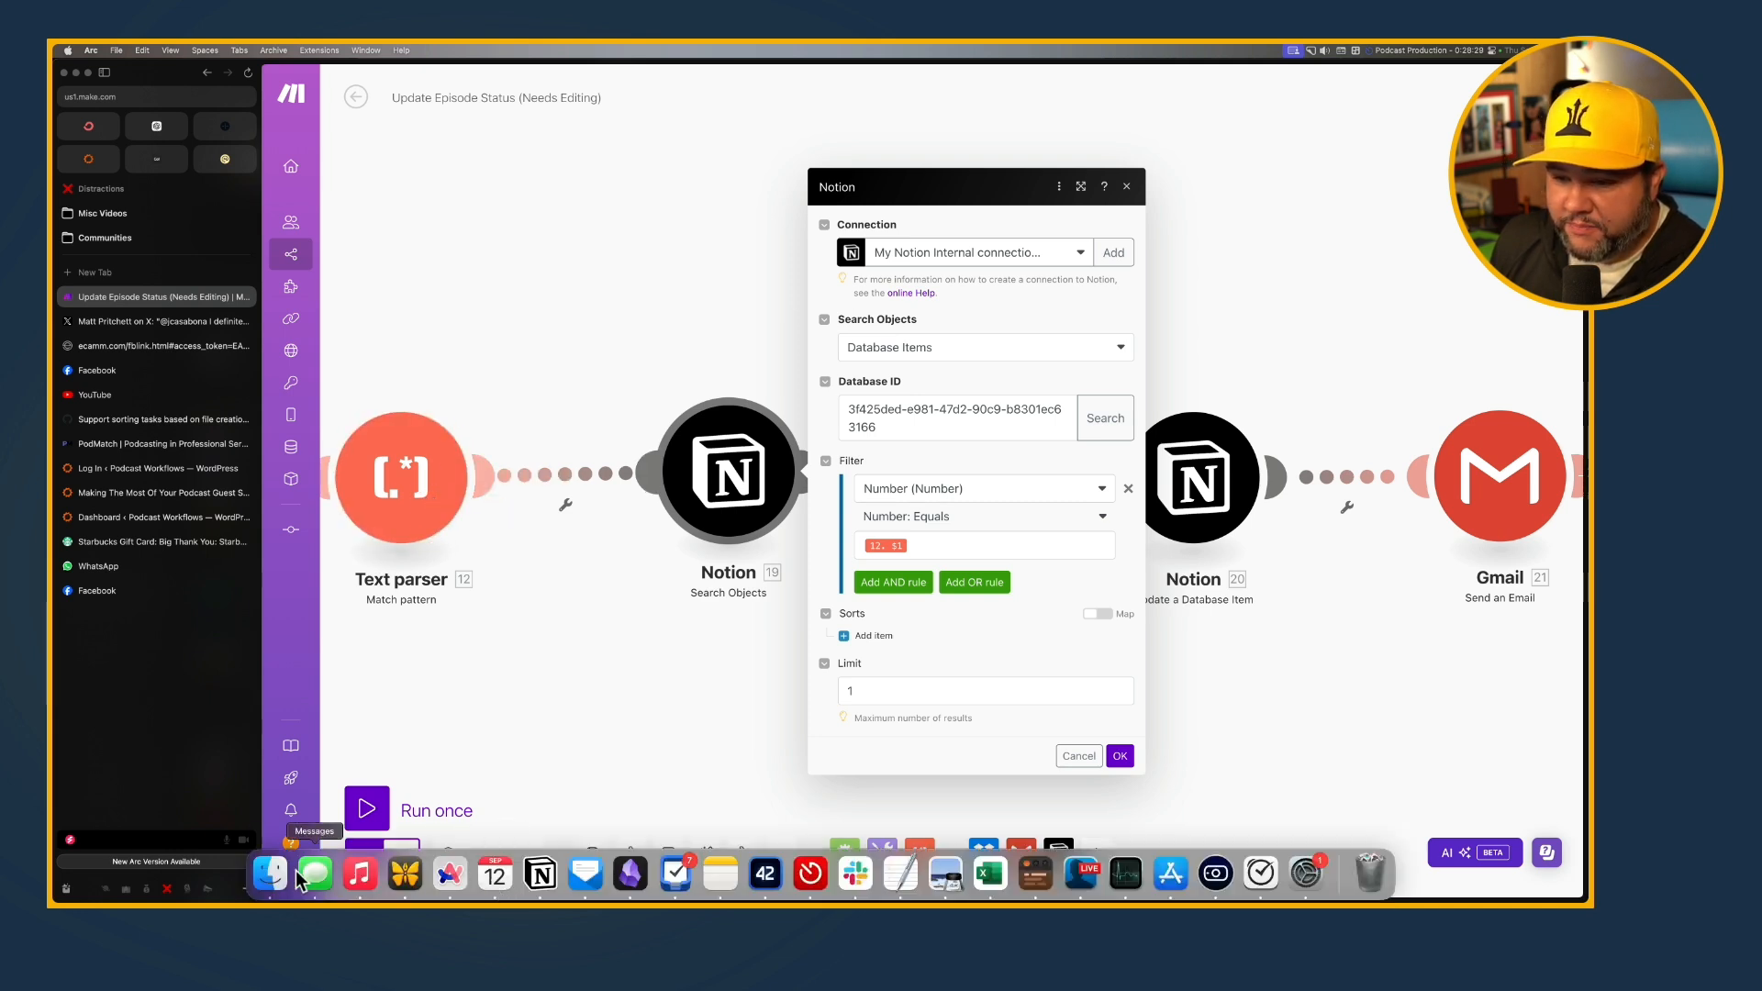
pyautogui.click(271, 873)
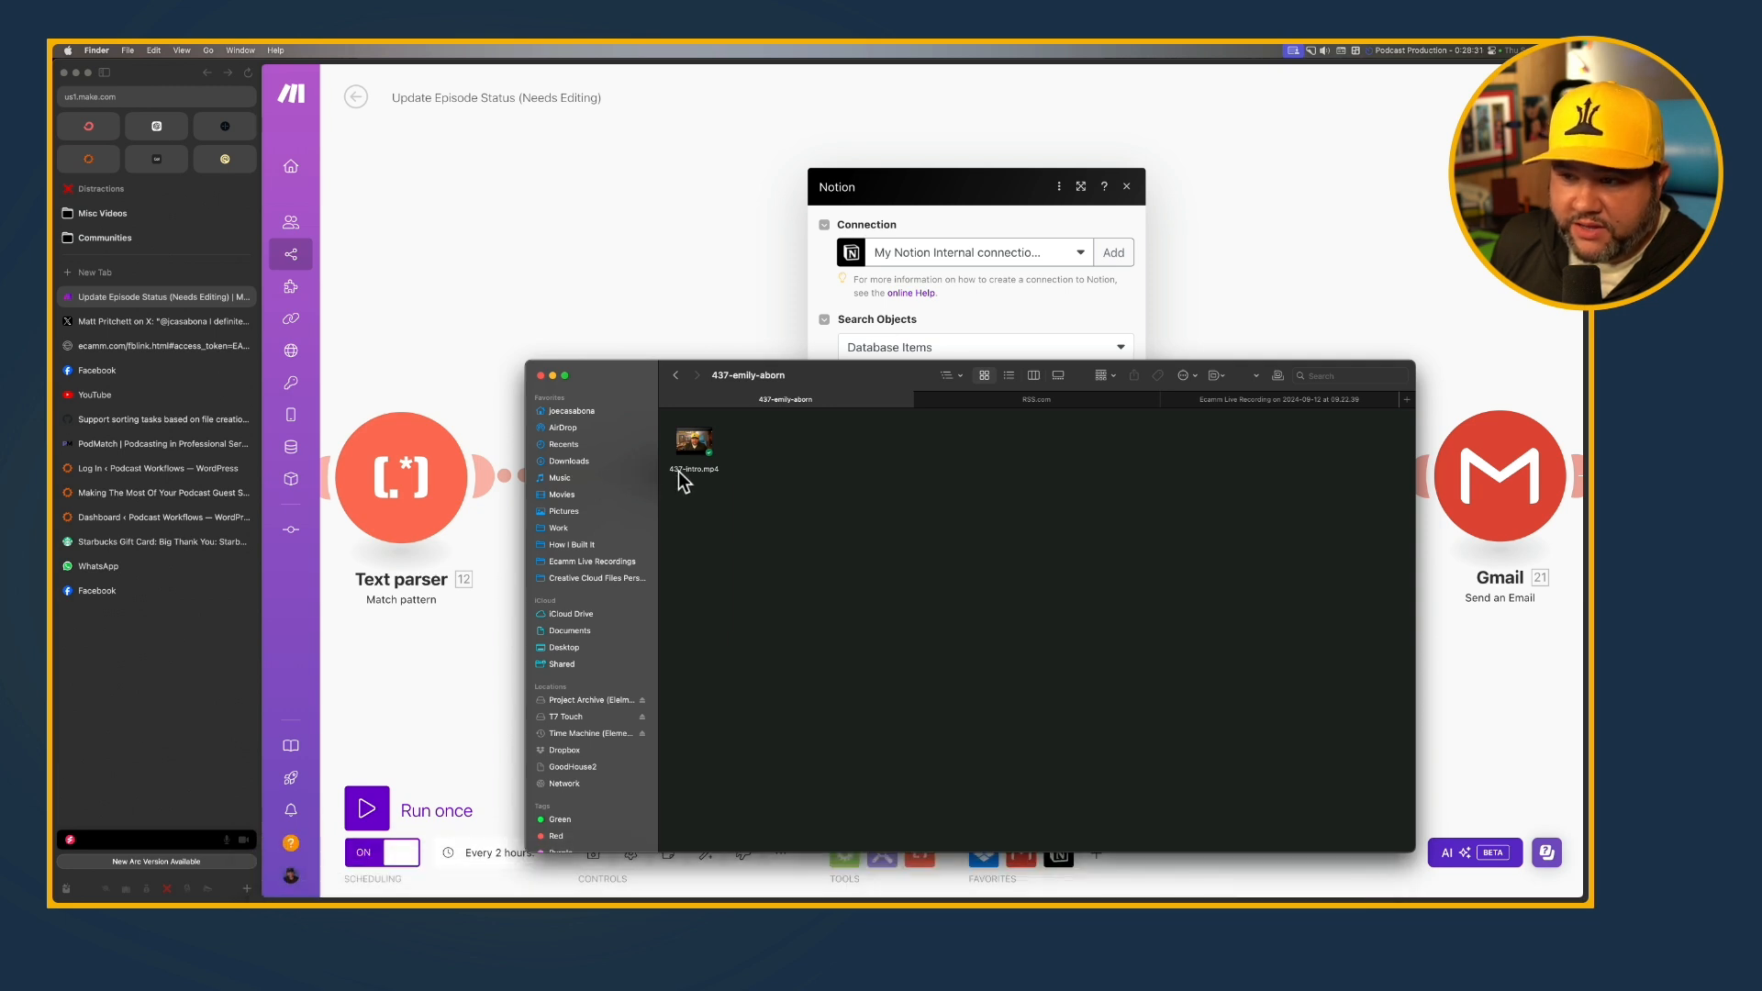
# Review the Notion Search Objects module's episode number filter and the Update a Database Item module's fields, including its status option
pyautogui.click(593, 255)
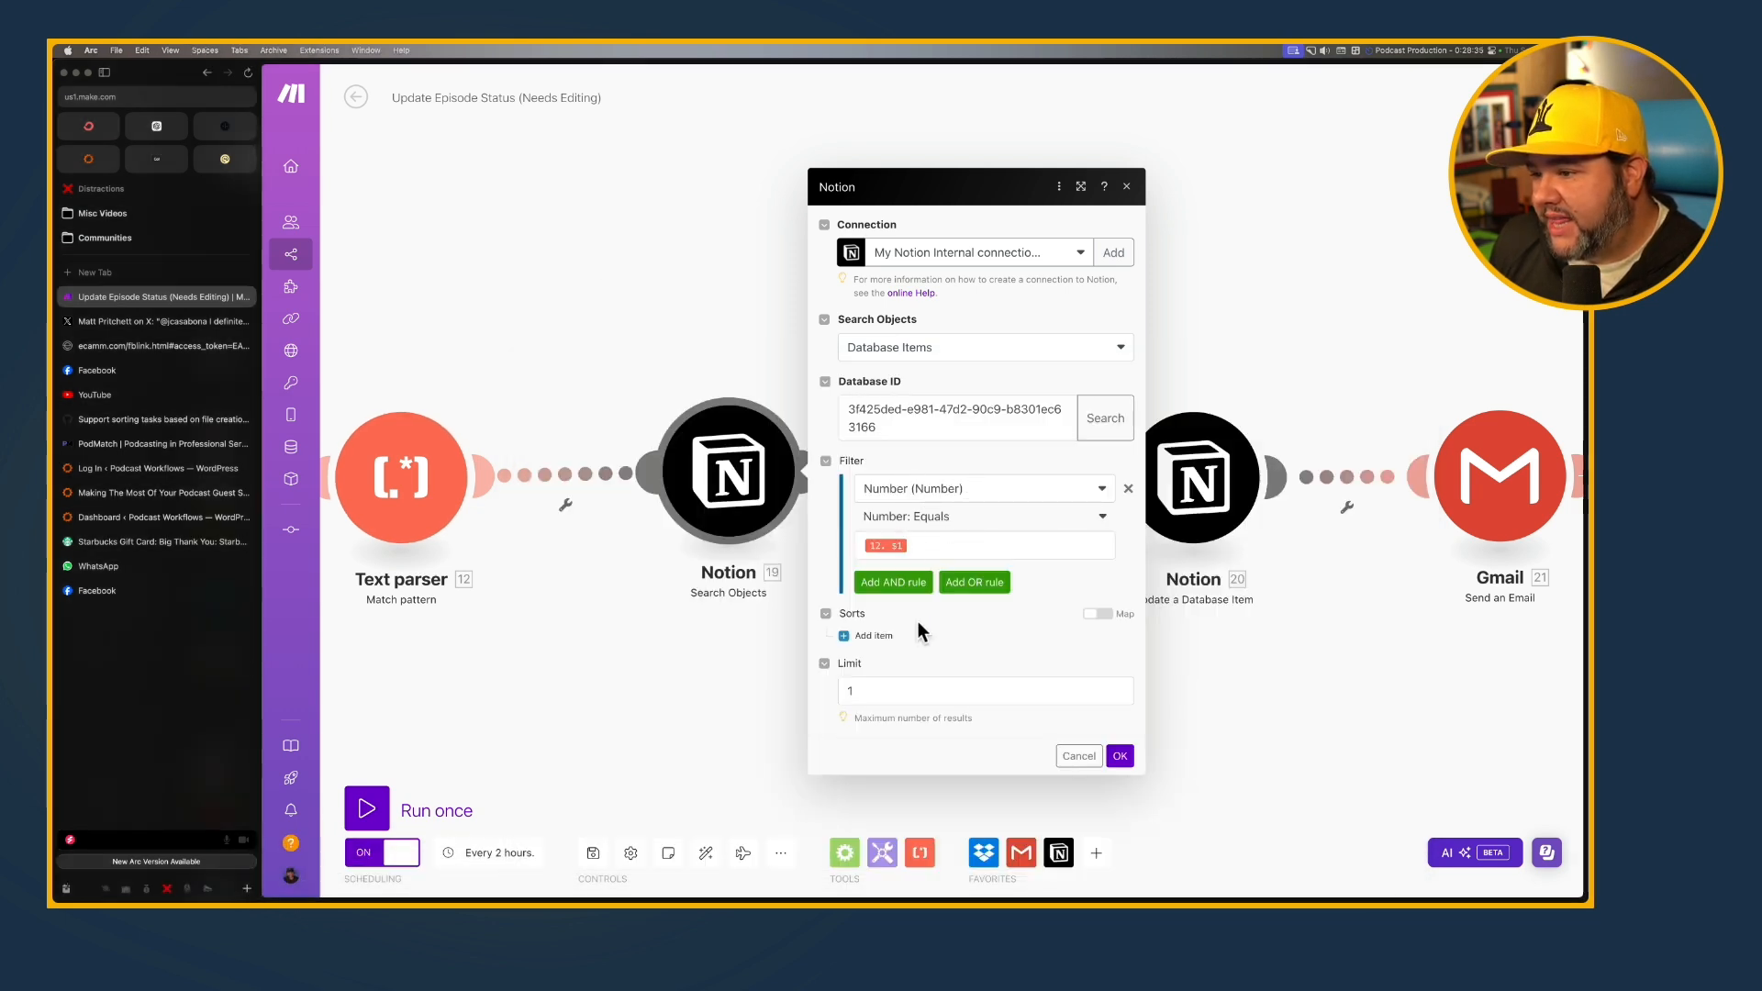
pyautogui.click(734, 745)
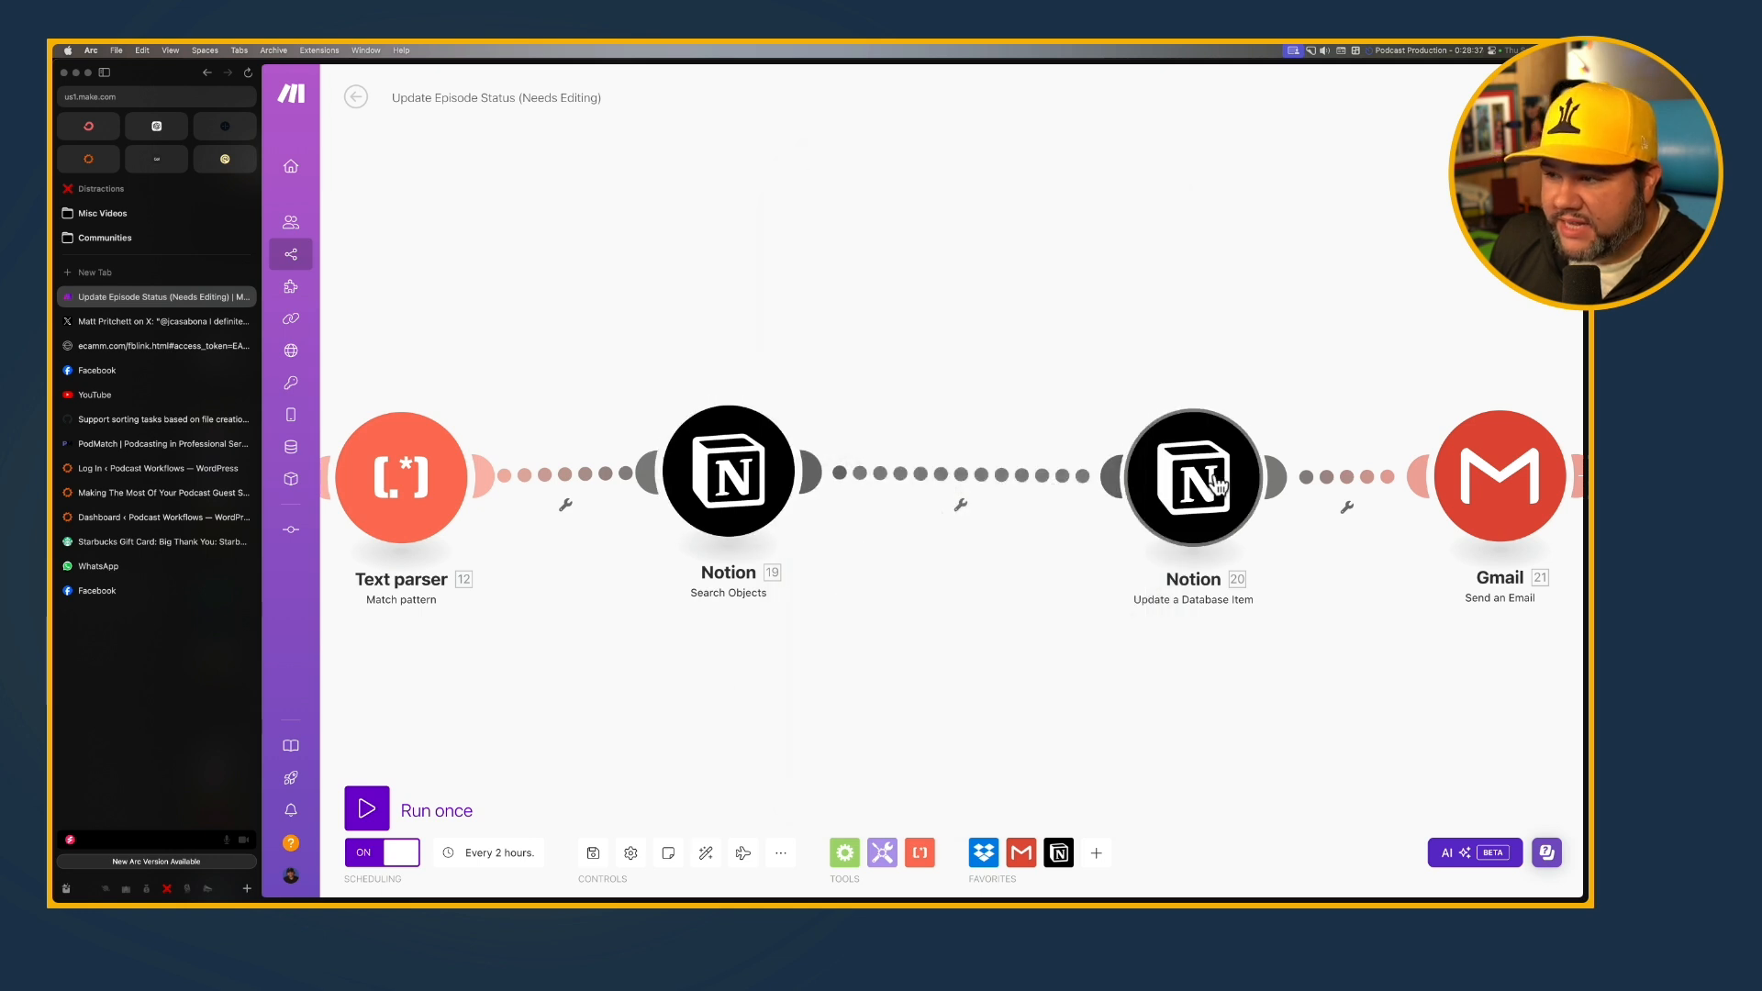
pyautogui.click(1326, 477)
pyautogui.click(1207, 681)
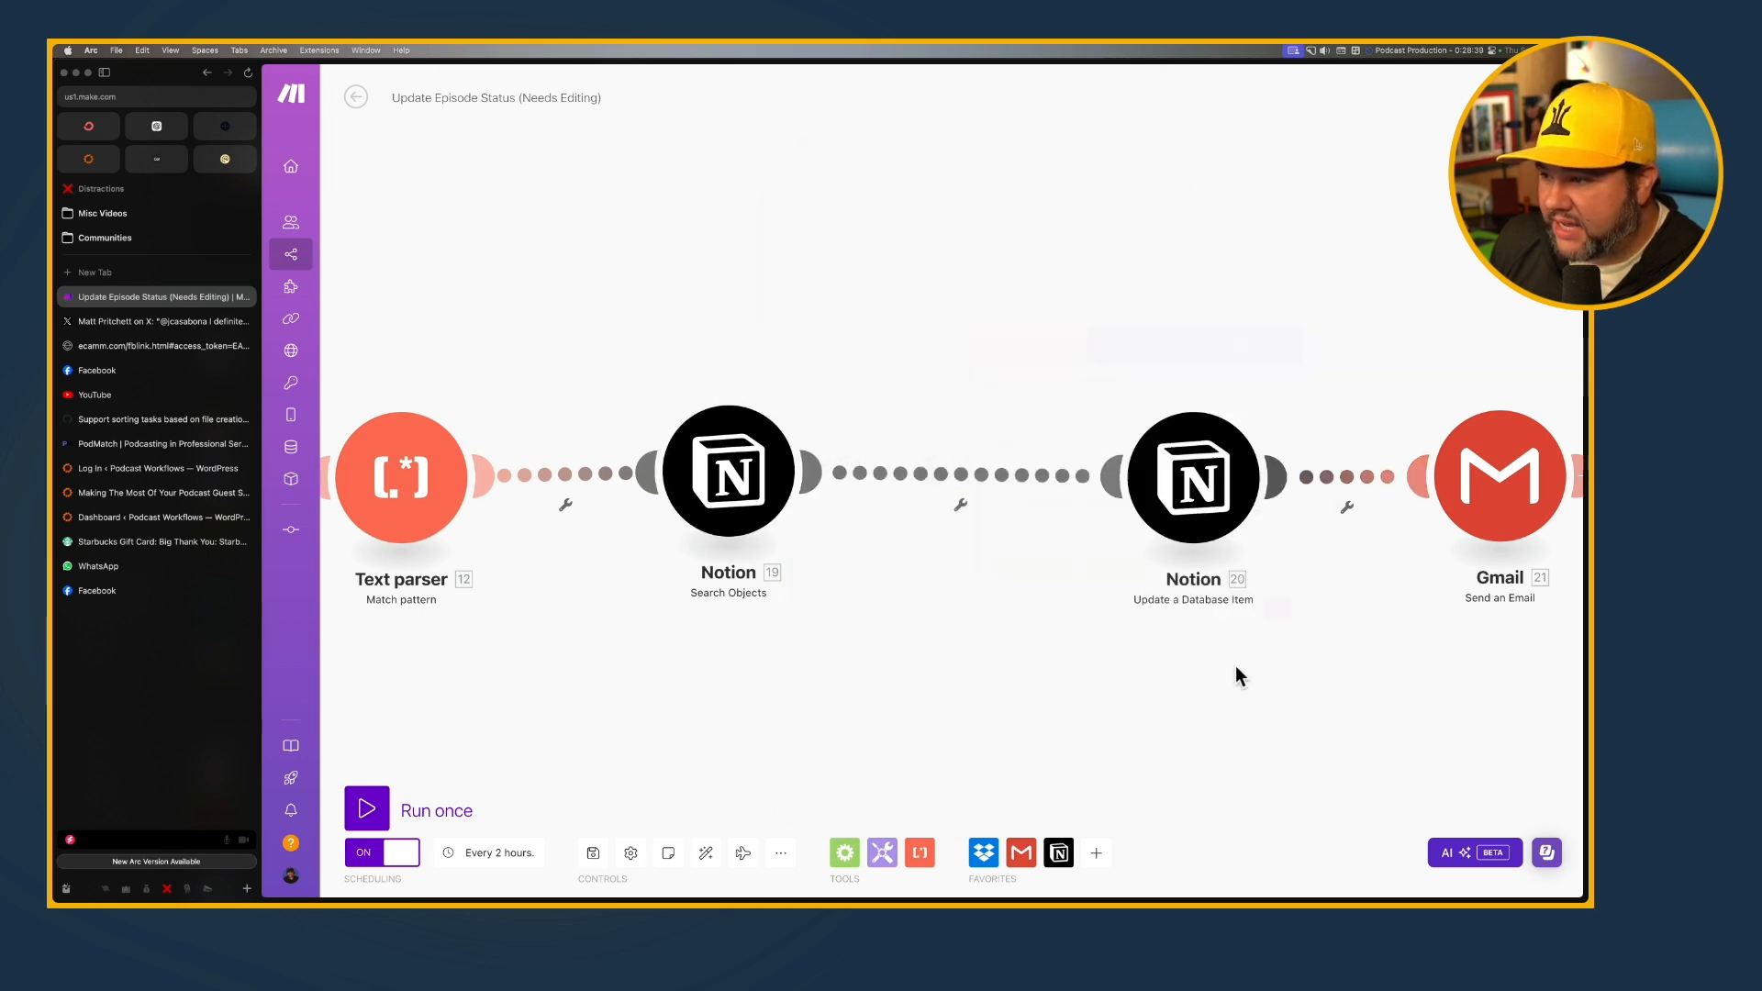
pyautogui.click(1193, 478)
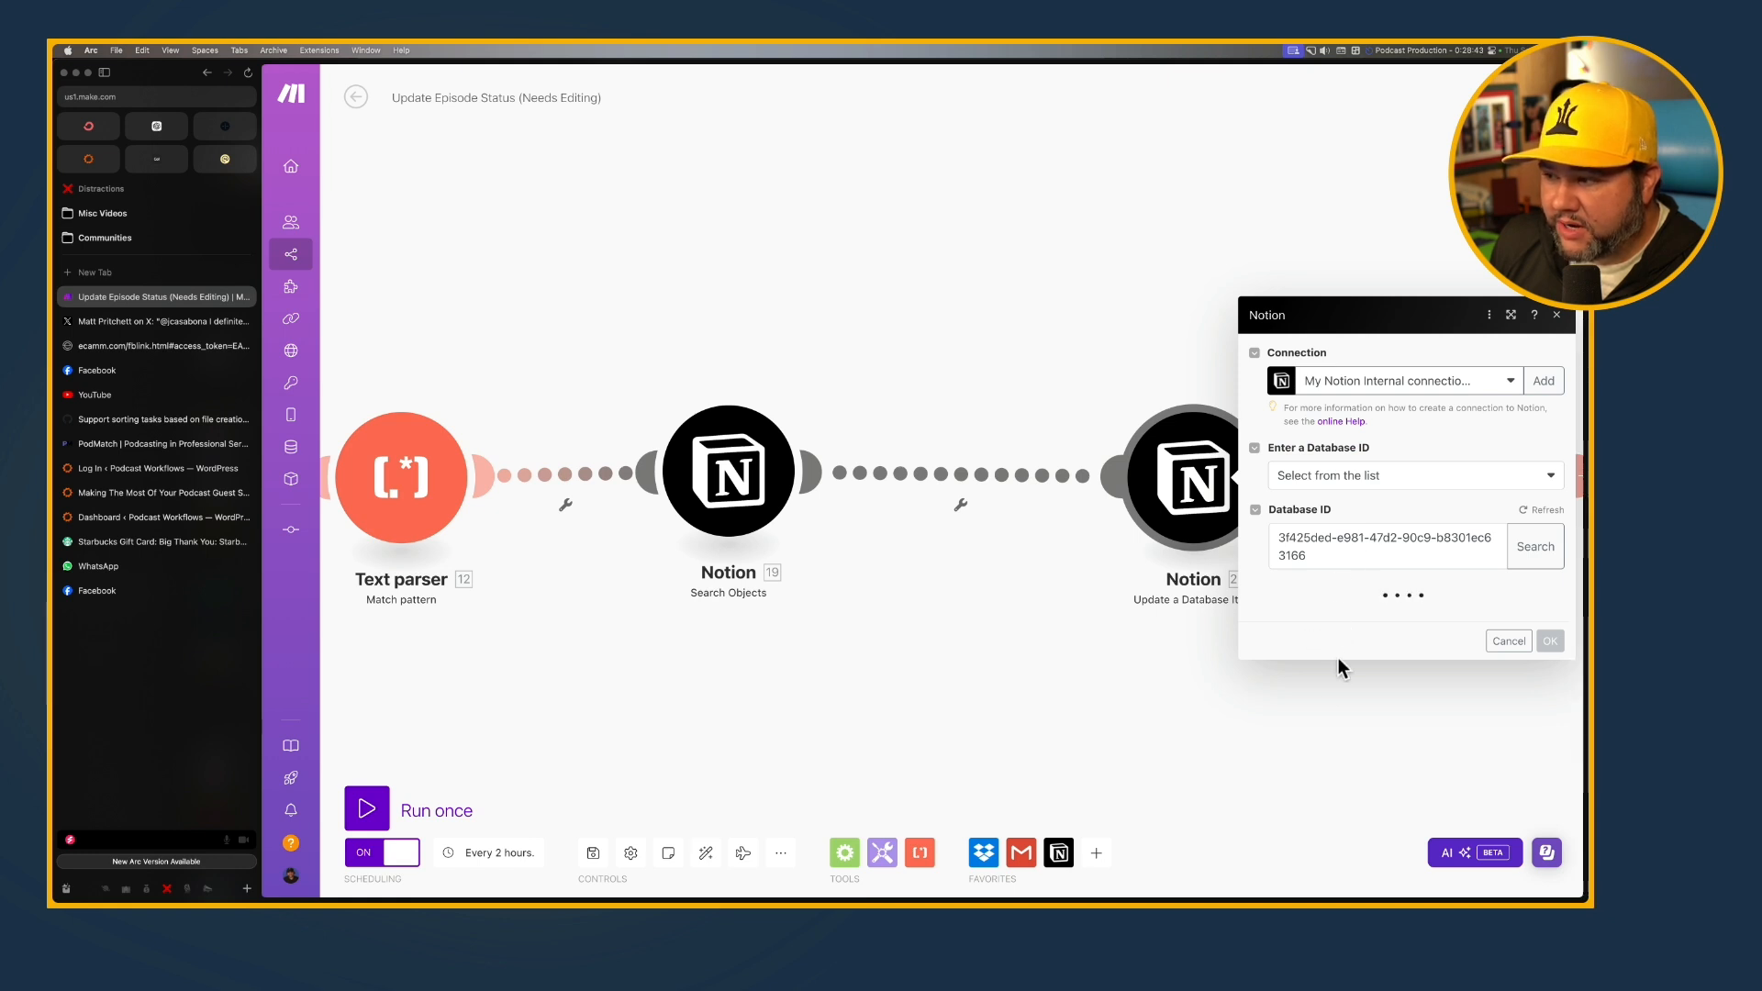
pyautogui.scroll(-15, 1340, 548)
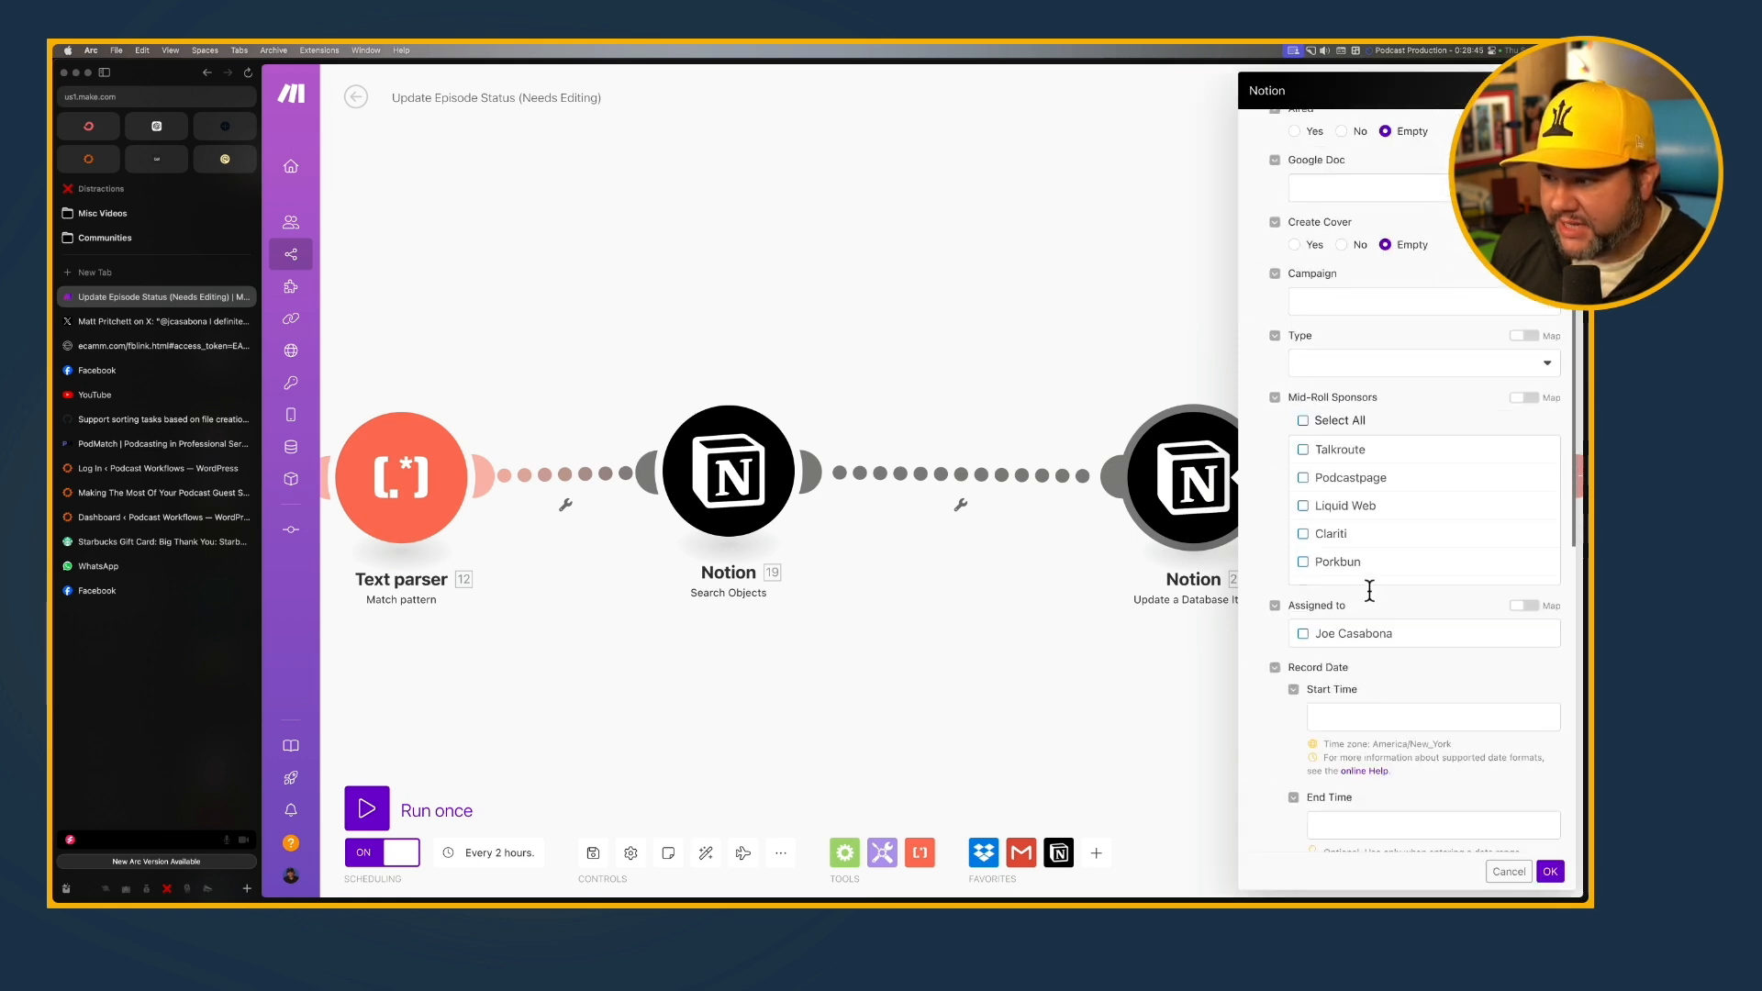
pyautogui.scroll(-2, 1362, 663)
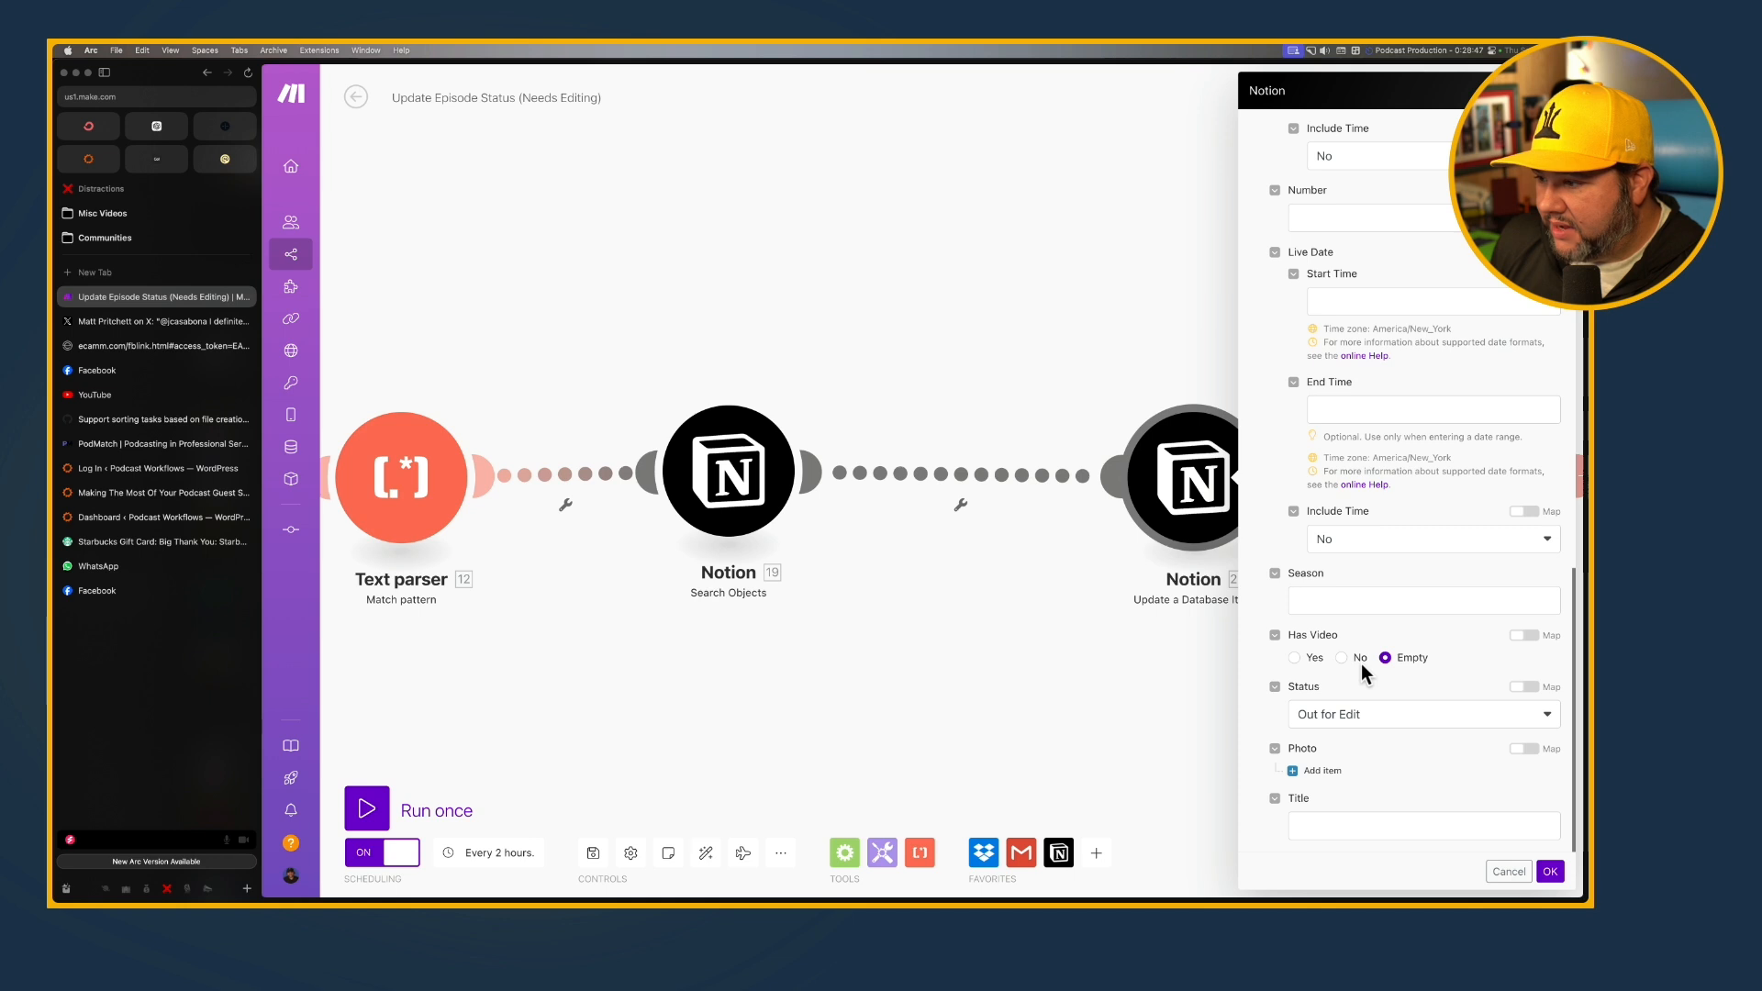
pyautogui.click(1103, 735)
# Move the Notion Update a Database Item and Gmail modules closer to the preceding modules and open the Gmail module's settings
pyautogui.moveTo(1180, 523); pyautogui.dragTo(1050, 532)
pyautogui.moveTo(1486, 500); pyautogui.dragTo(1367, 504)
pyautogui.click(1367, 505)
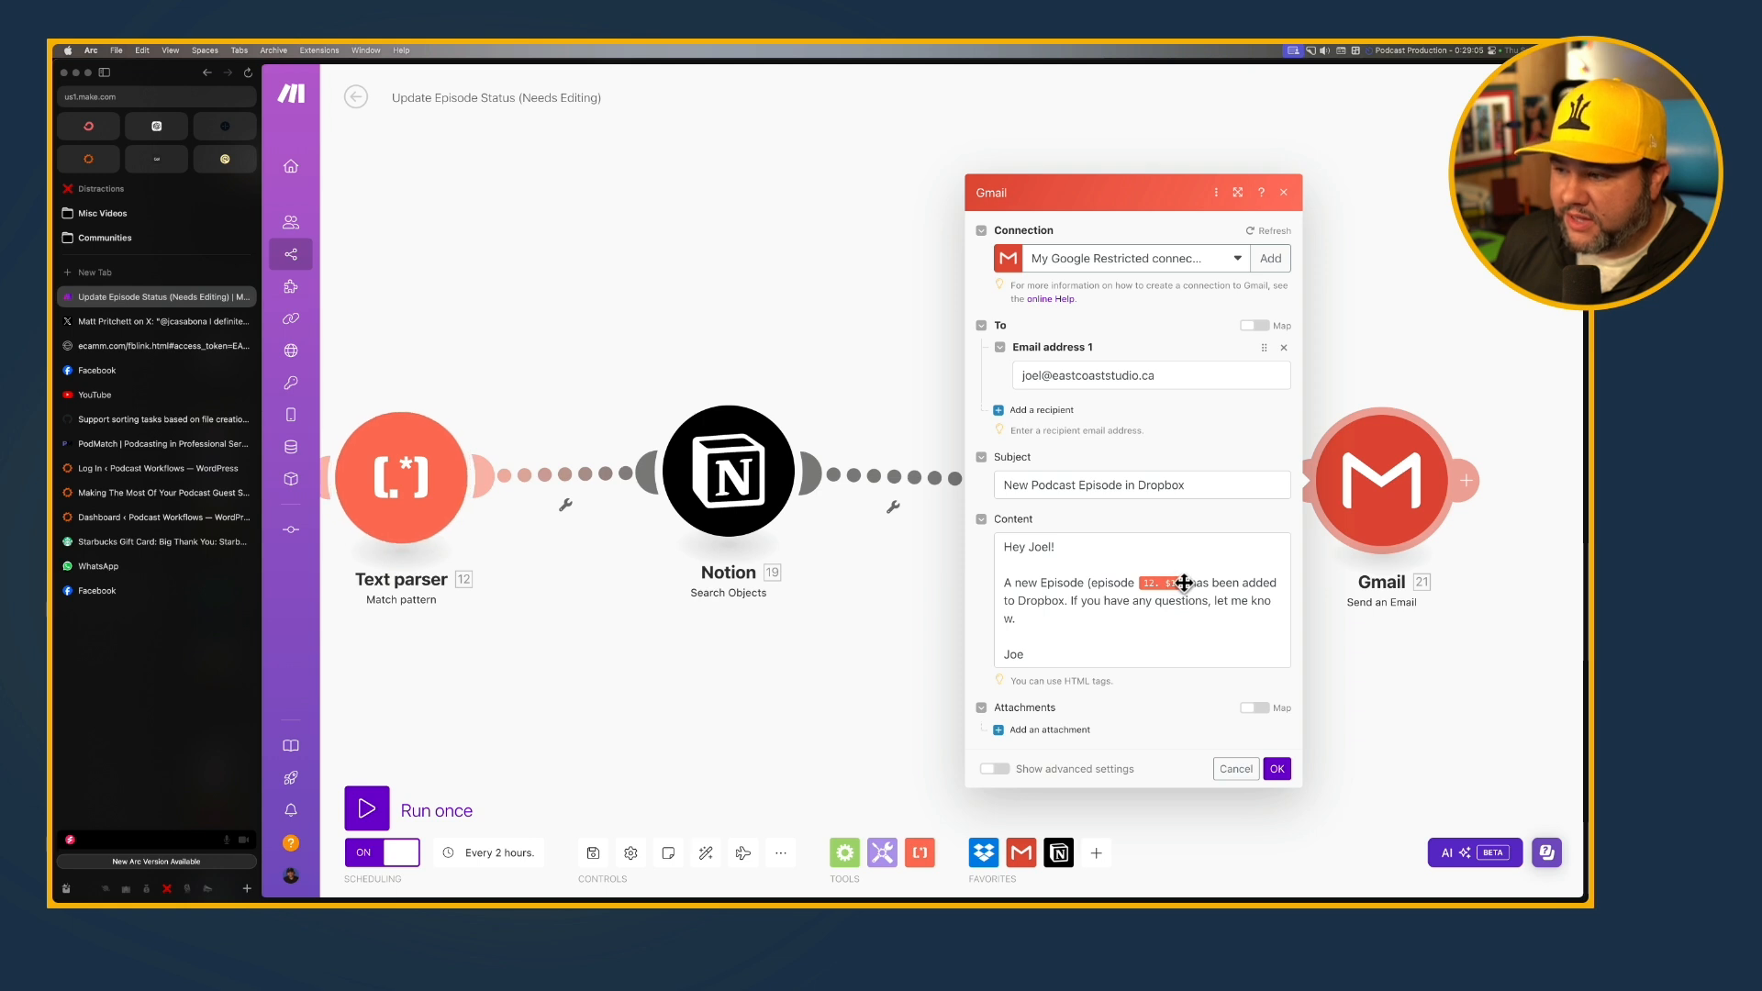
# Insert a separate "The title is:" paragraph in the email content, ending with the Title Plain Text value from Notion's Update a Database Item
pyautogui.click(1109, 624)
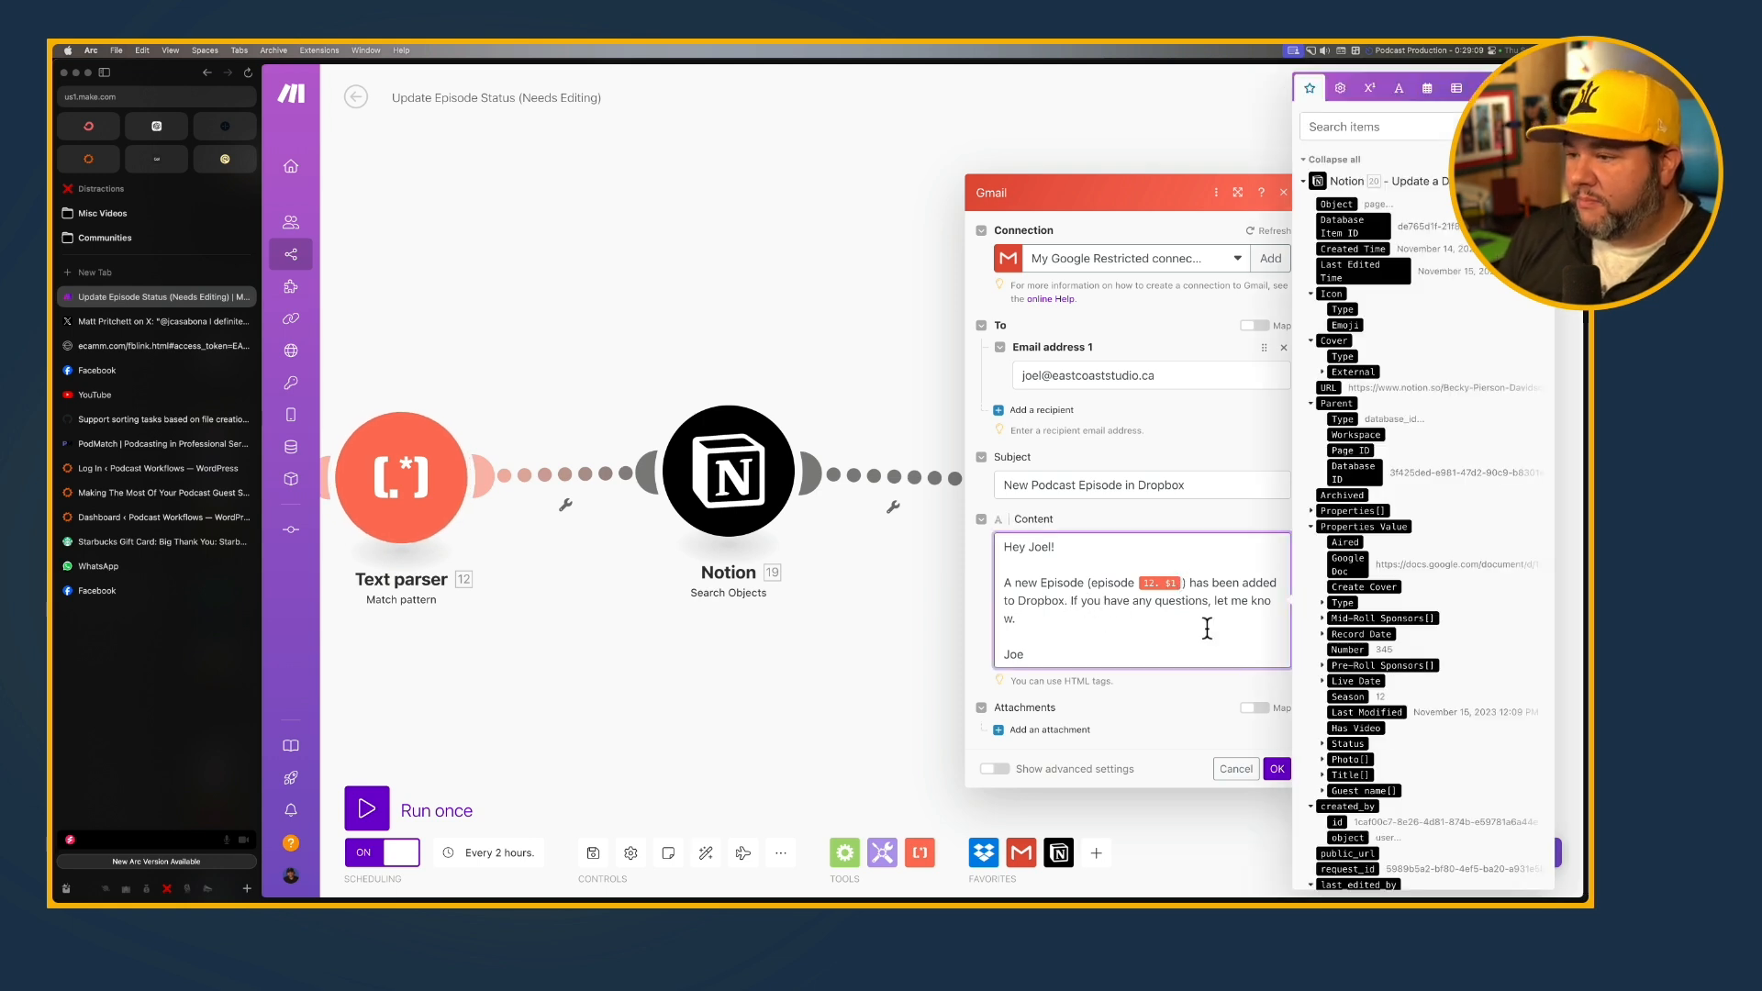
pyautogui.press('Return')
pyautogui.press('Return')
pyautogui.press('Return')
pyautogui.press('Return')
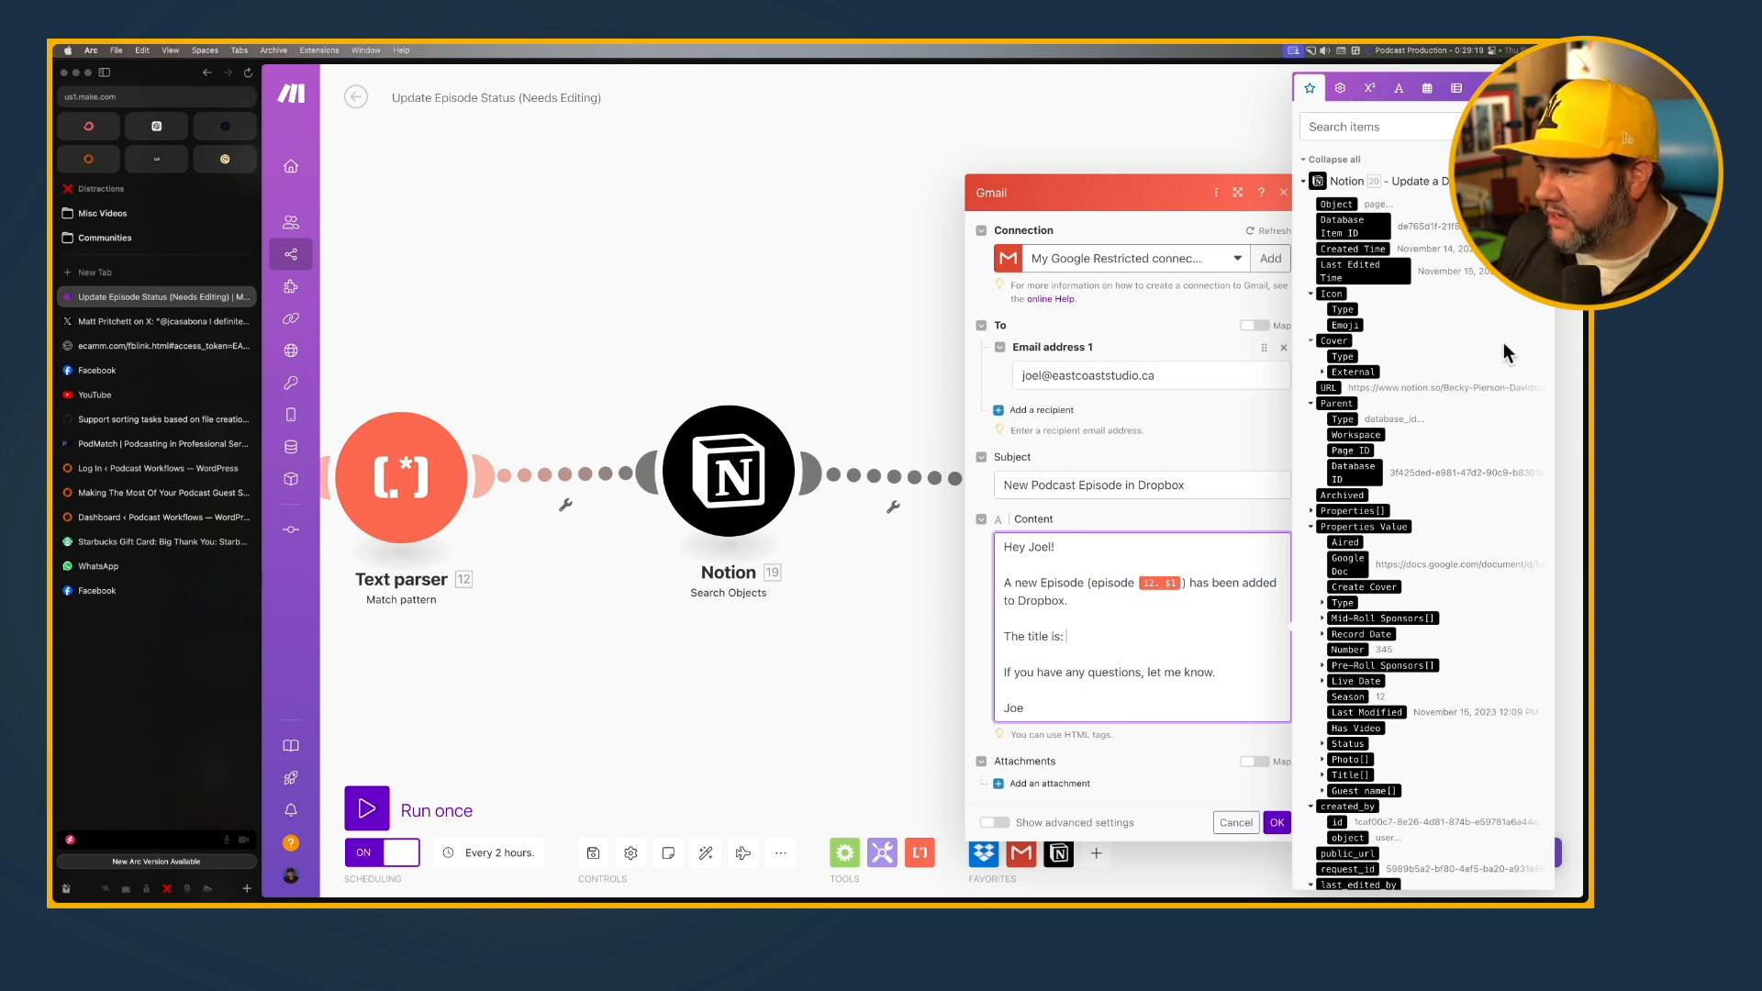
pyautogui.scroll(-5, 1412, 337)
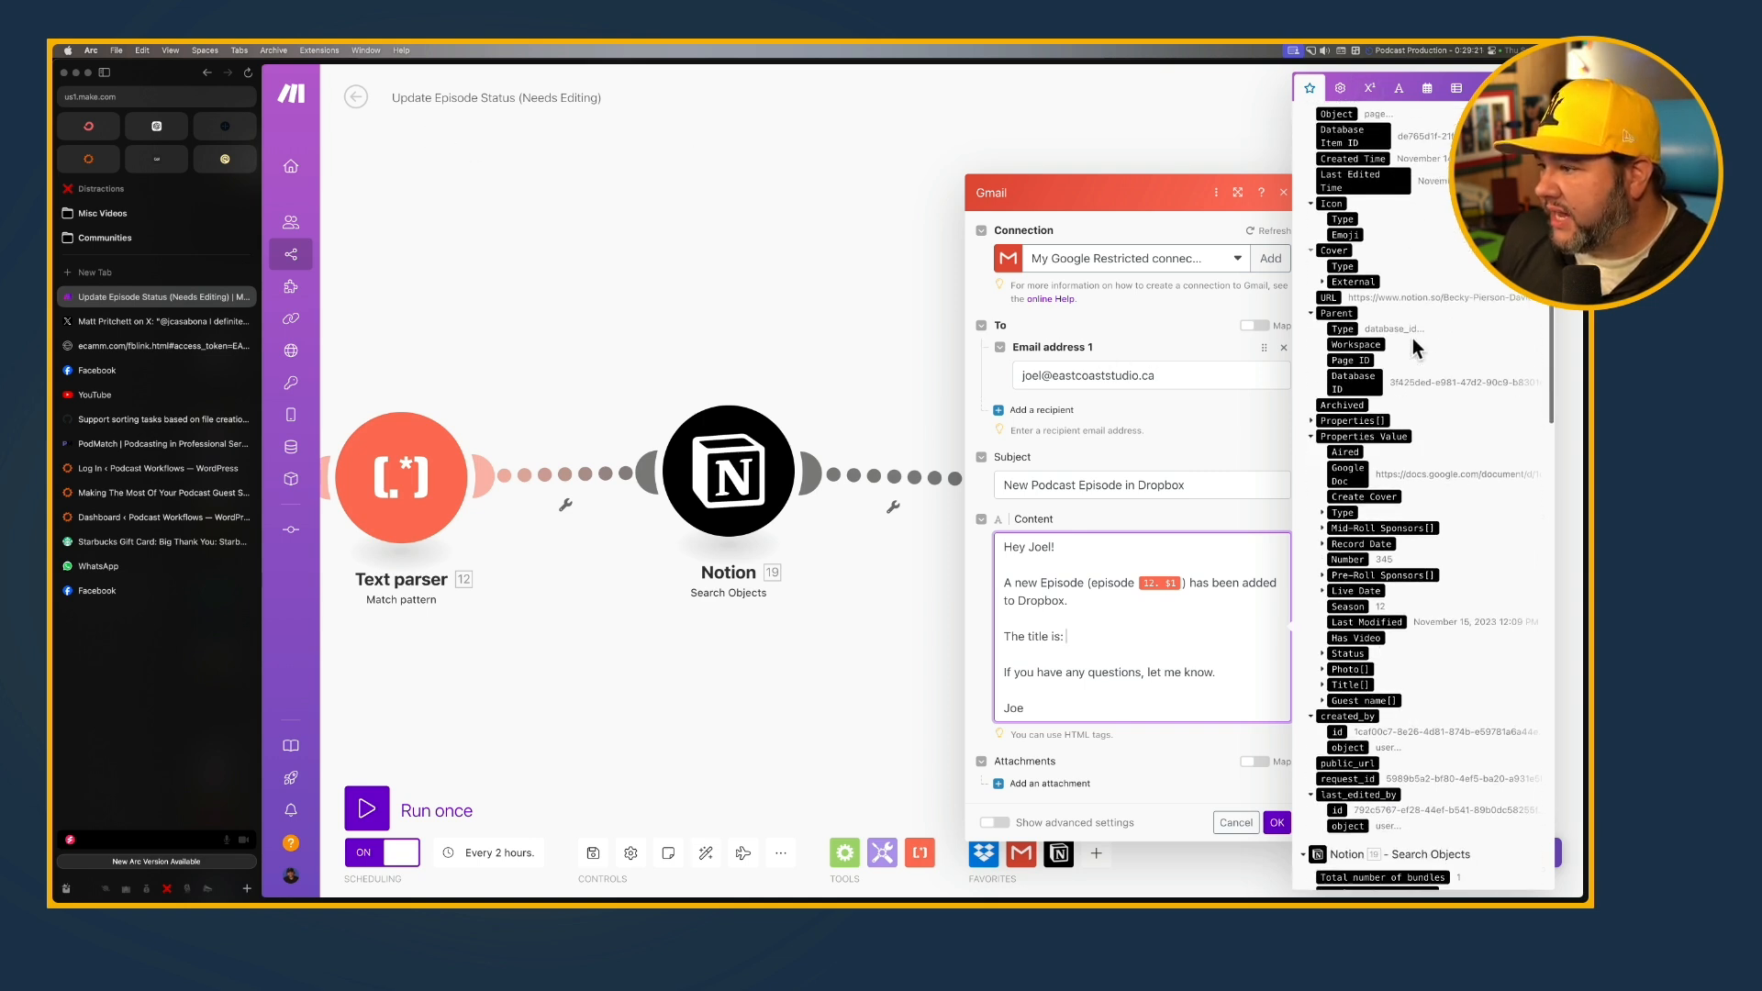
pyautogui.scroll(-5, 1406, 523)
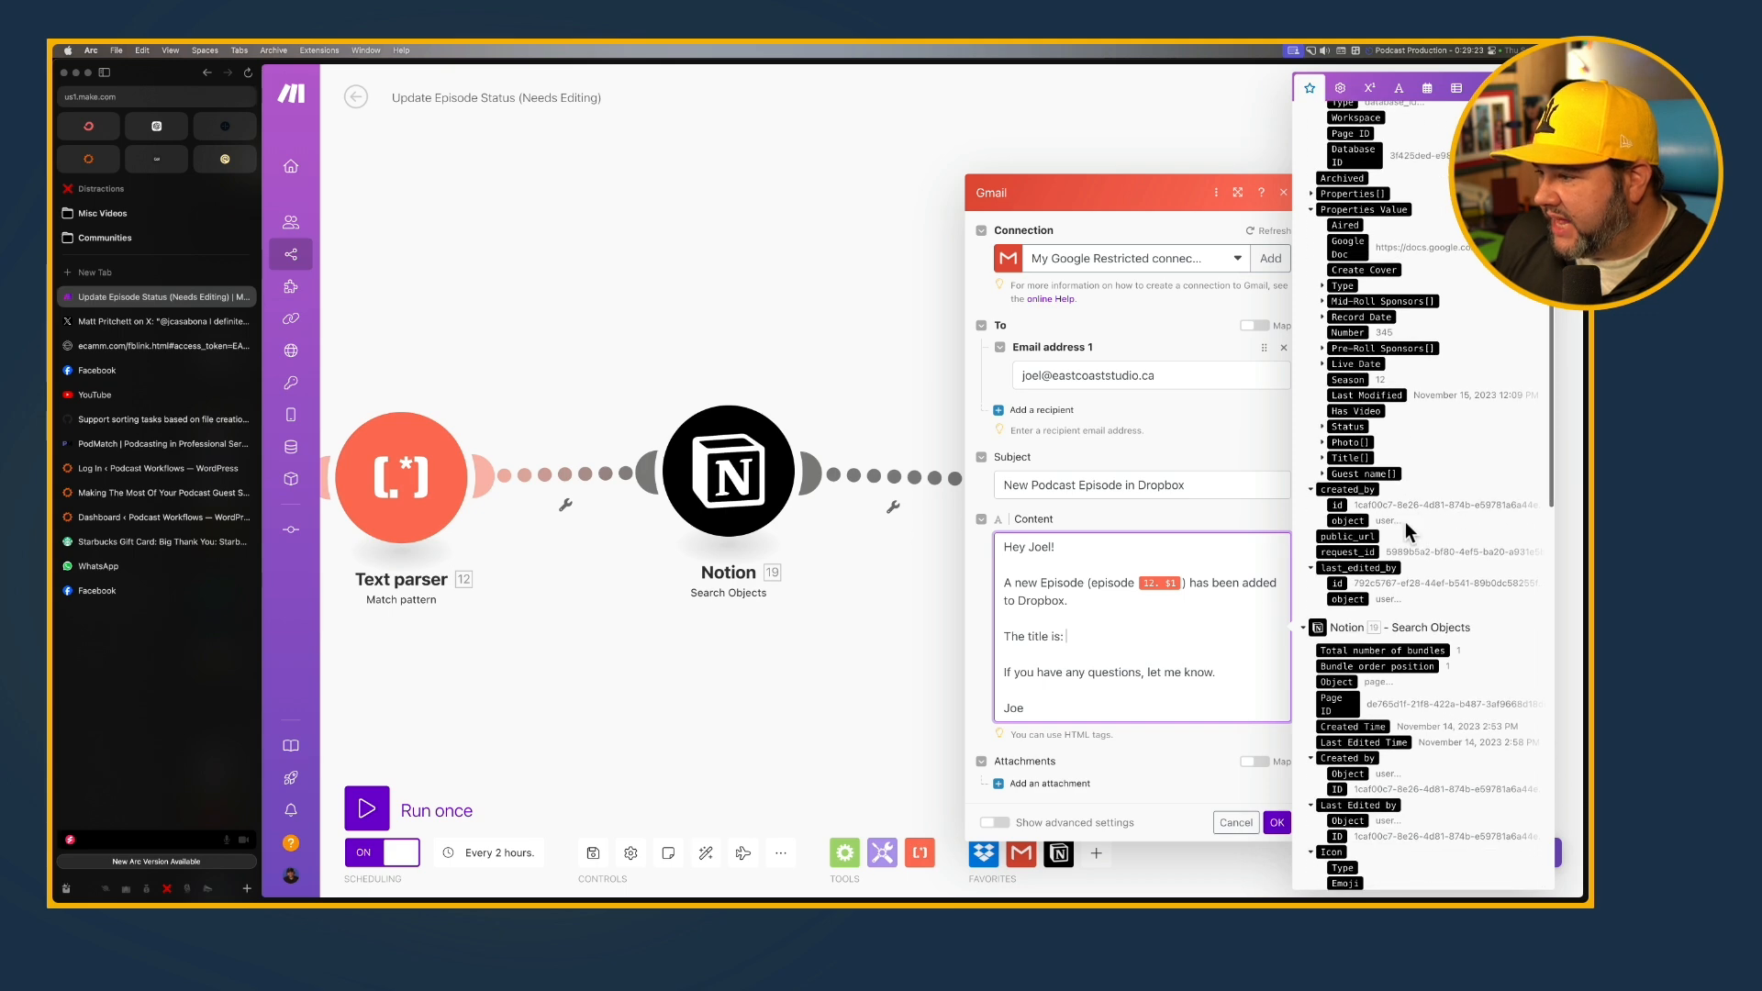
pyautogui.scroll(-3, 1416, 720)
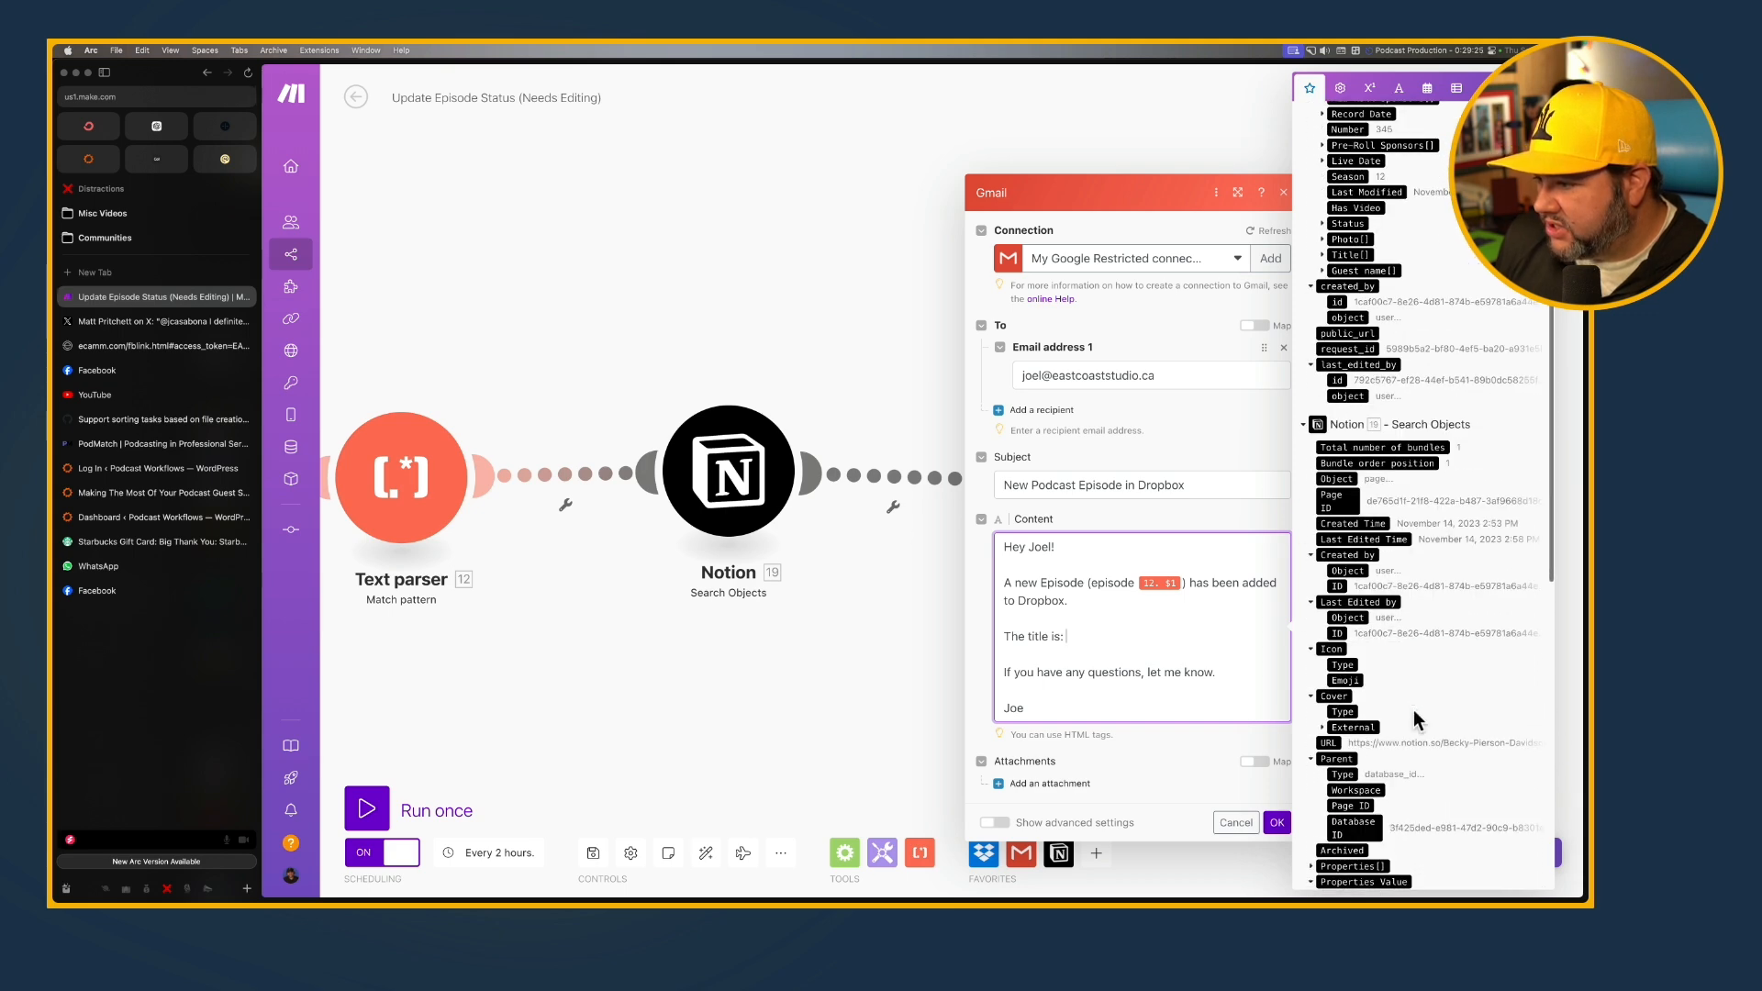
pyautogui.moveTo(1385, 774); pyautogui.dragTo(1128, 647)
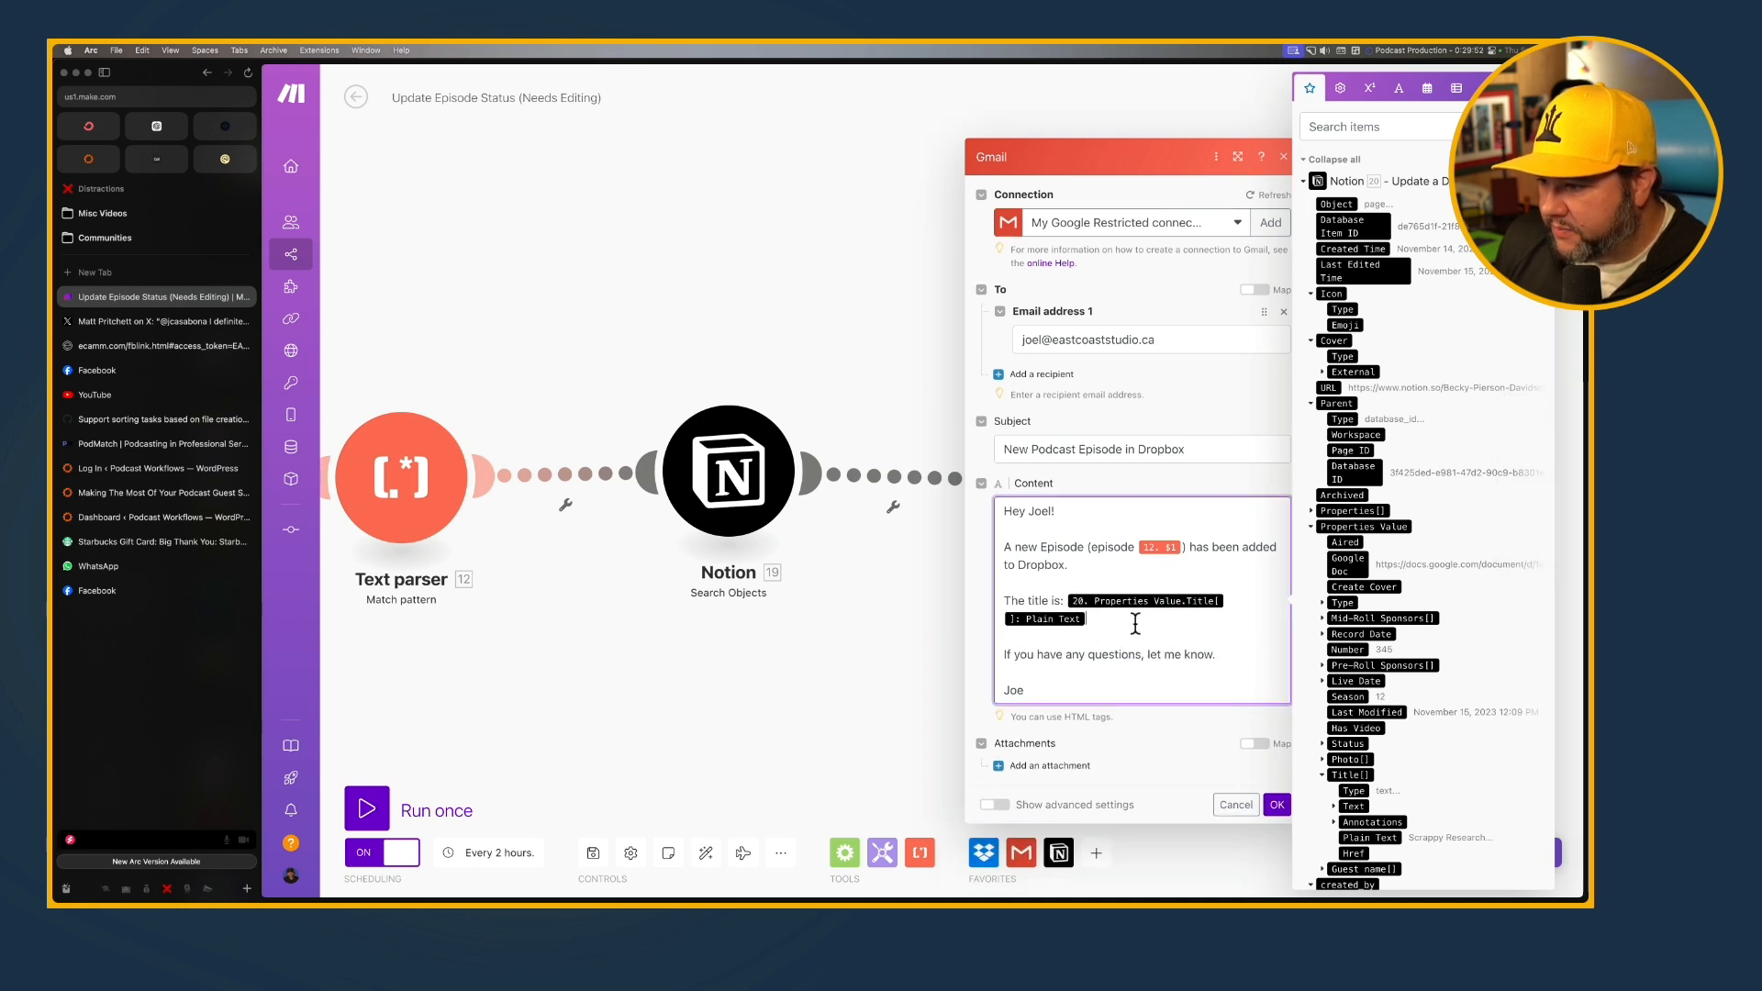
# Extend the email's title line with the word "with" and the Guest name Plain Text value from the updated Notion item
pyautogui.write('with')
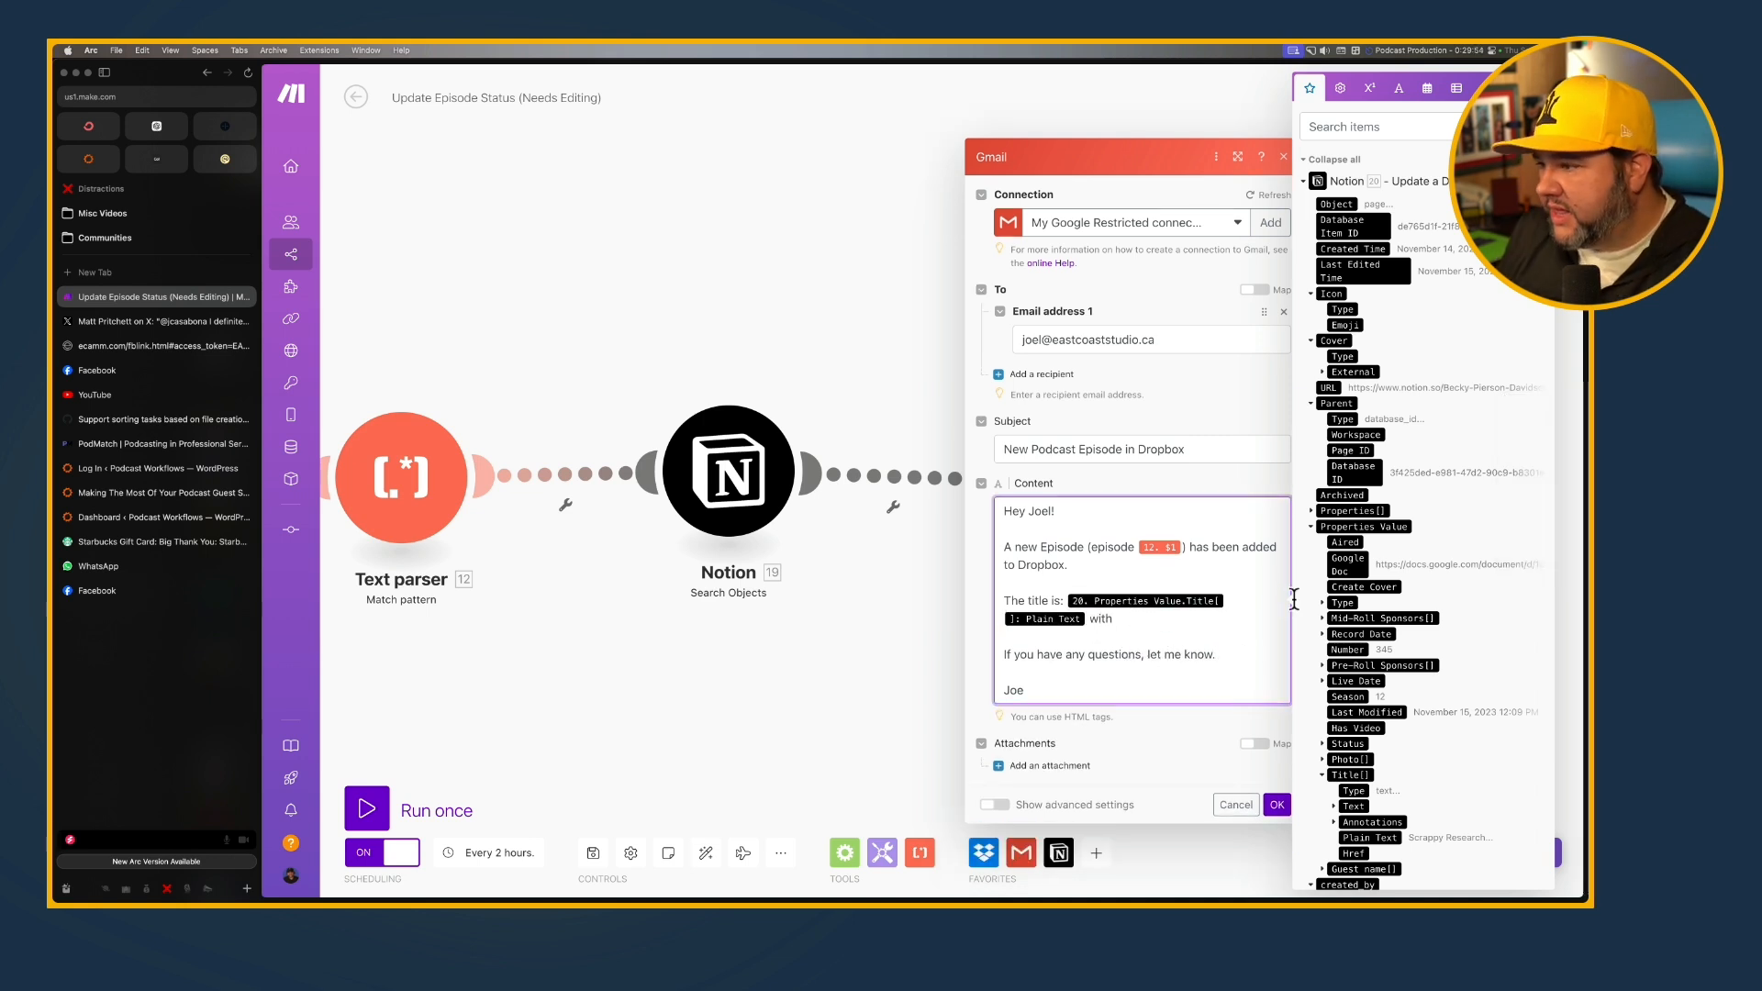
pyautogui.scroll(-1, 1401, 507)
pyautogui.scroll(-5, 1402, 508)
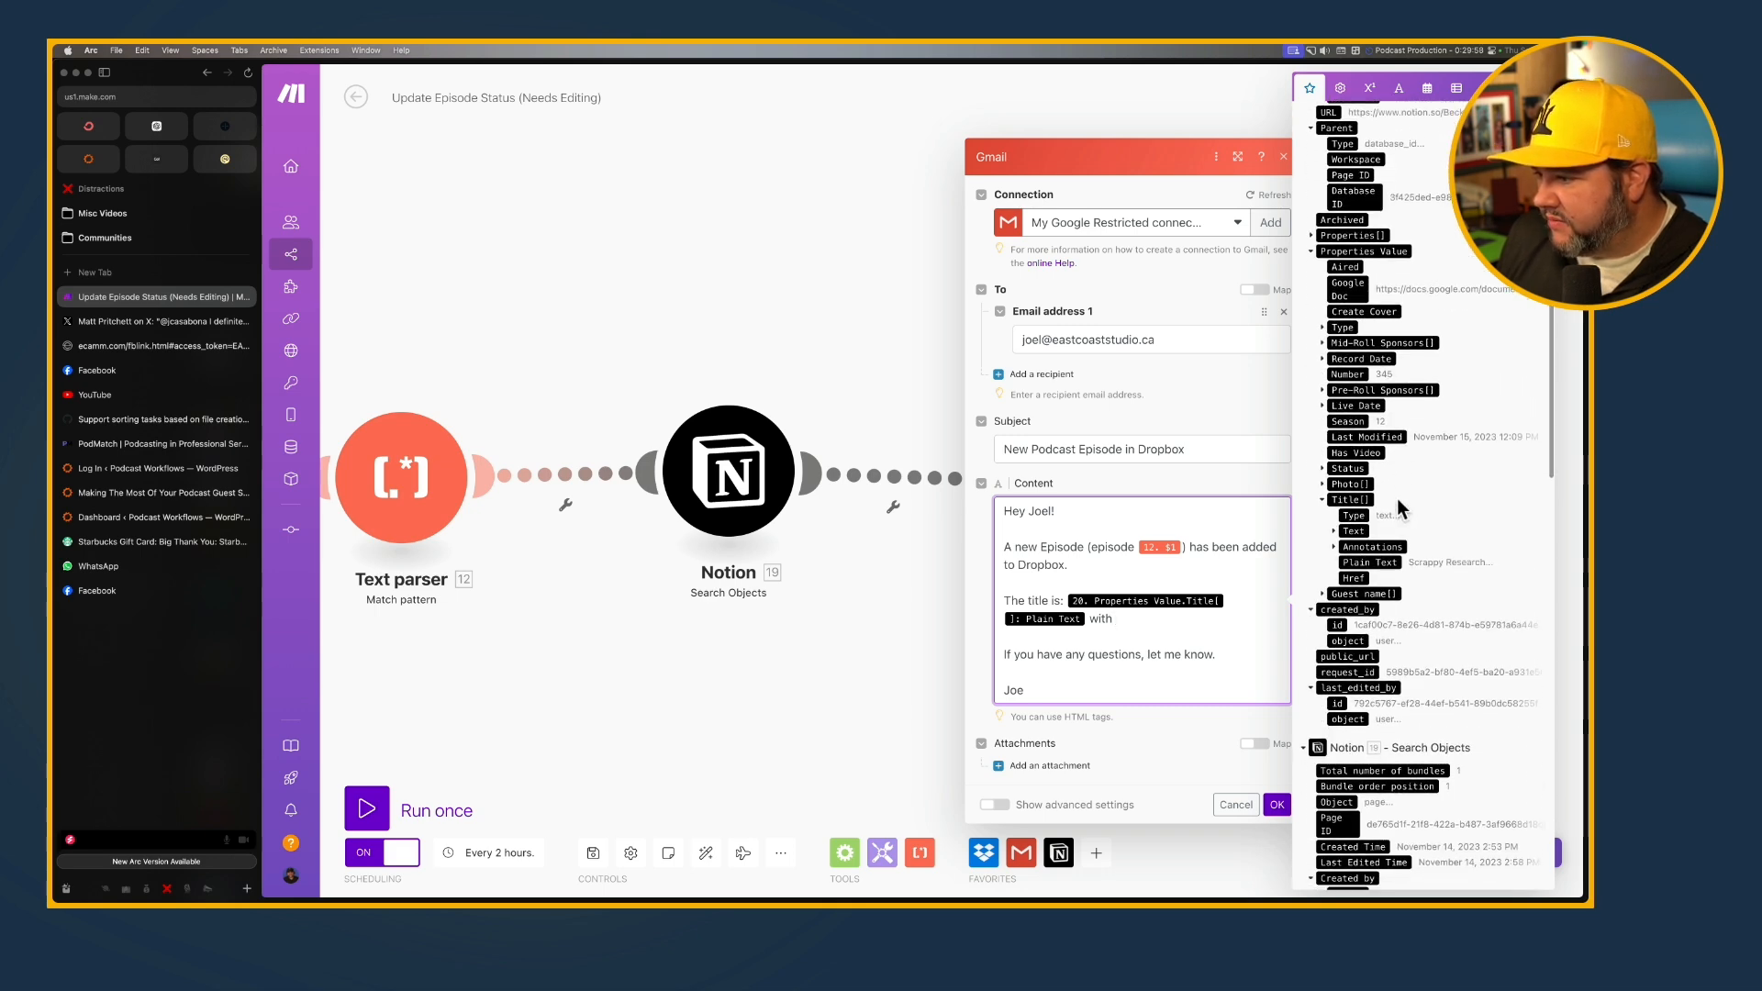
pyautogui.scroll(6, 1396, 507)
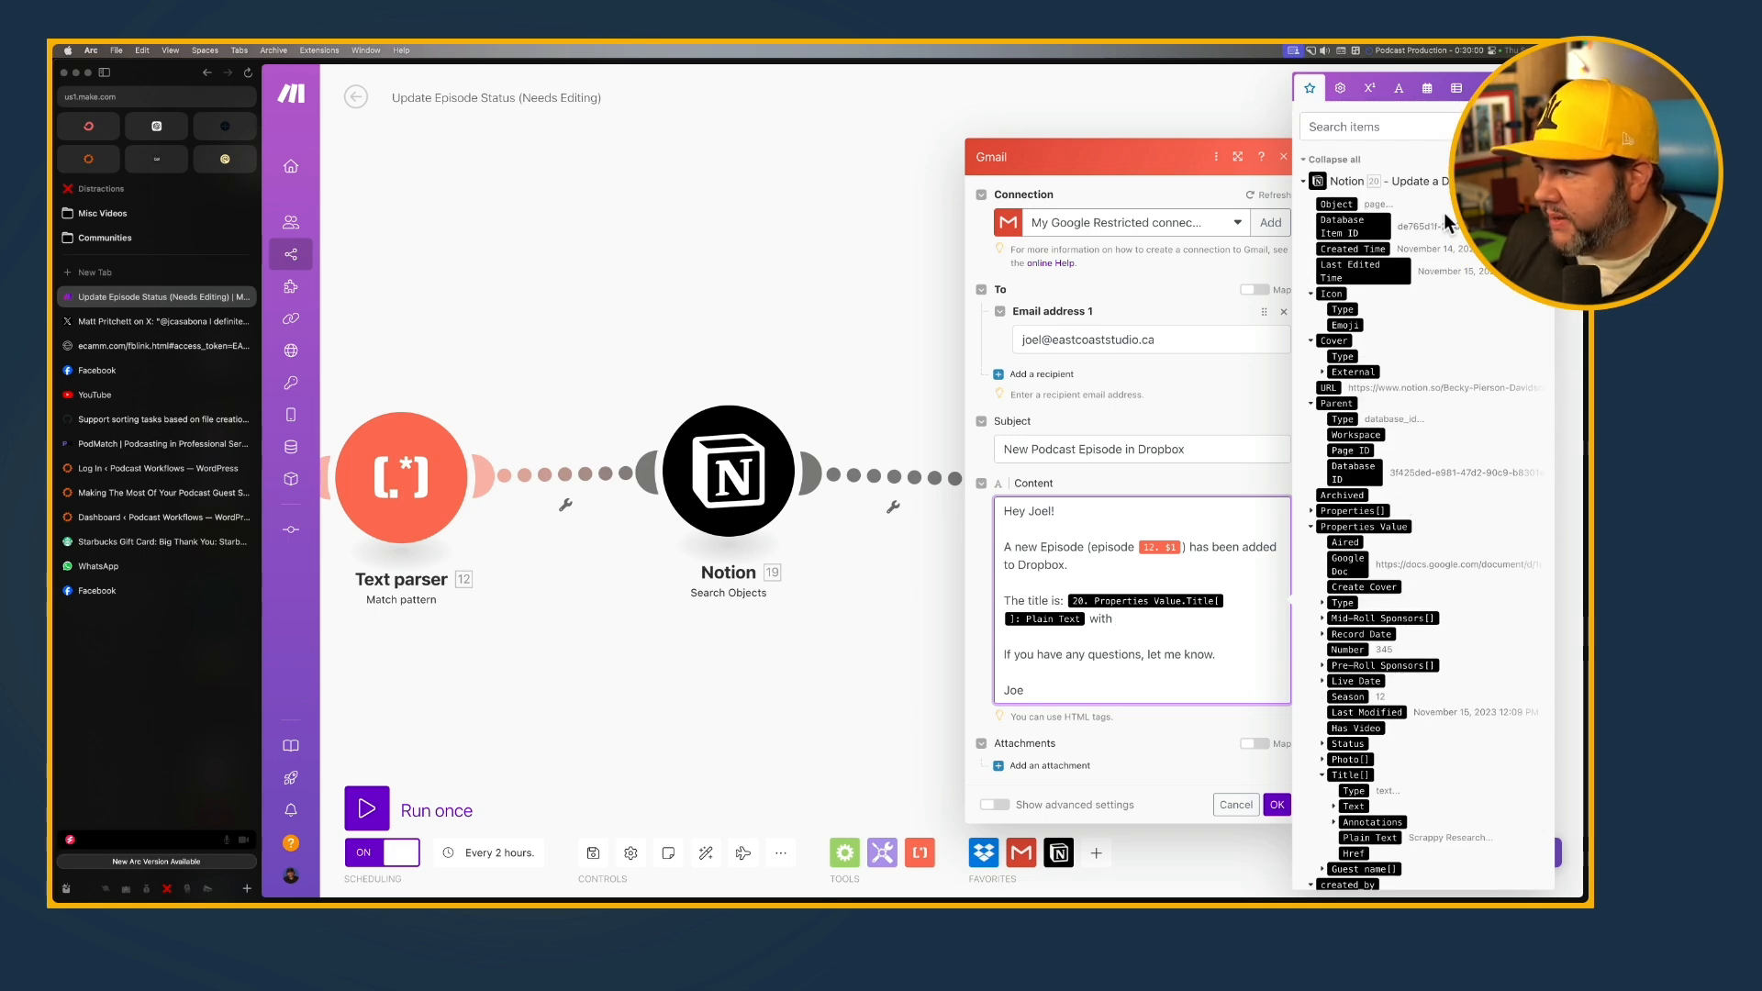
pyautogui.scroll(-2, 1408, 424)
pyautogui.scroll(-4, 1412, 423)
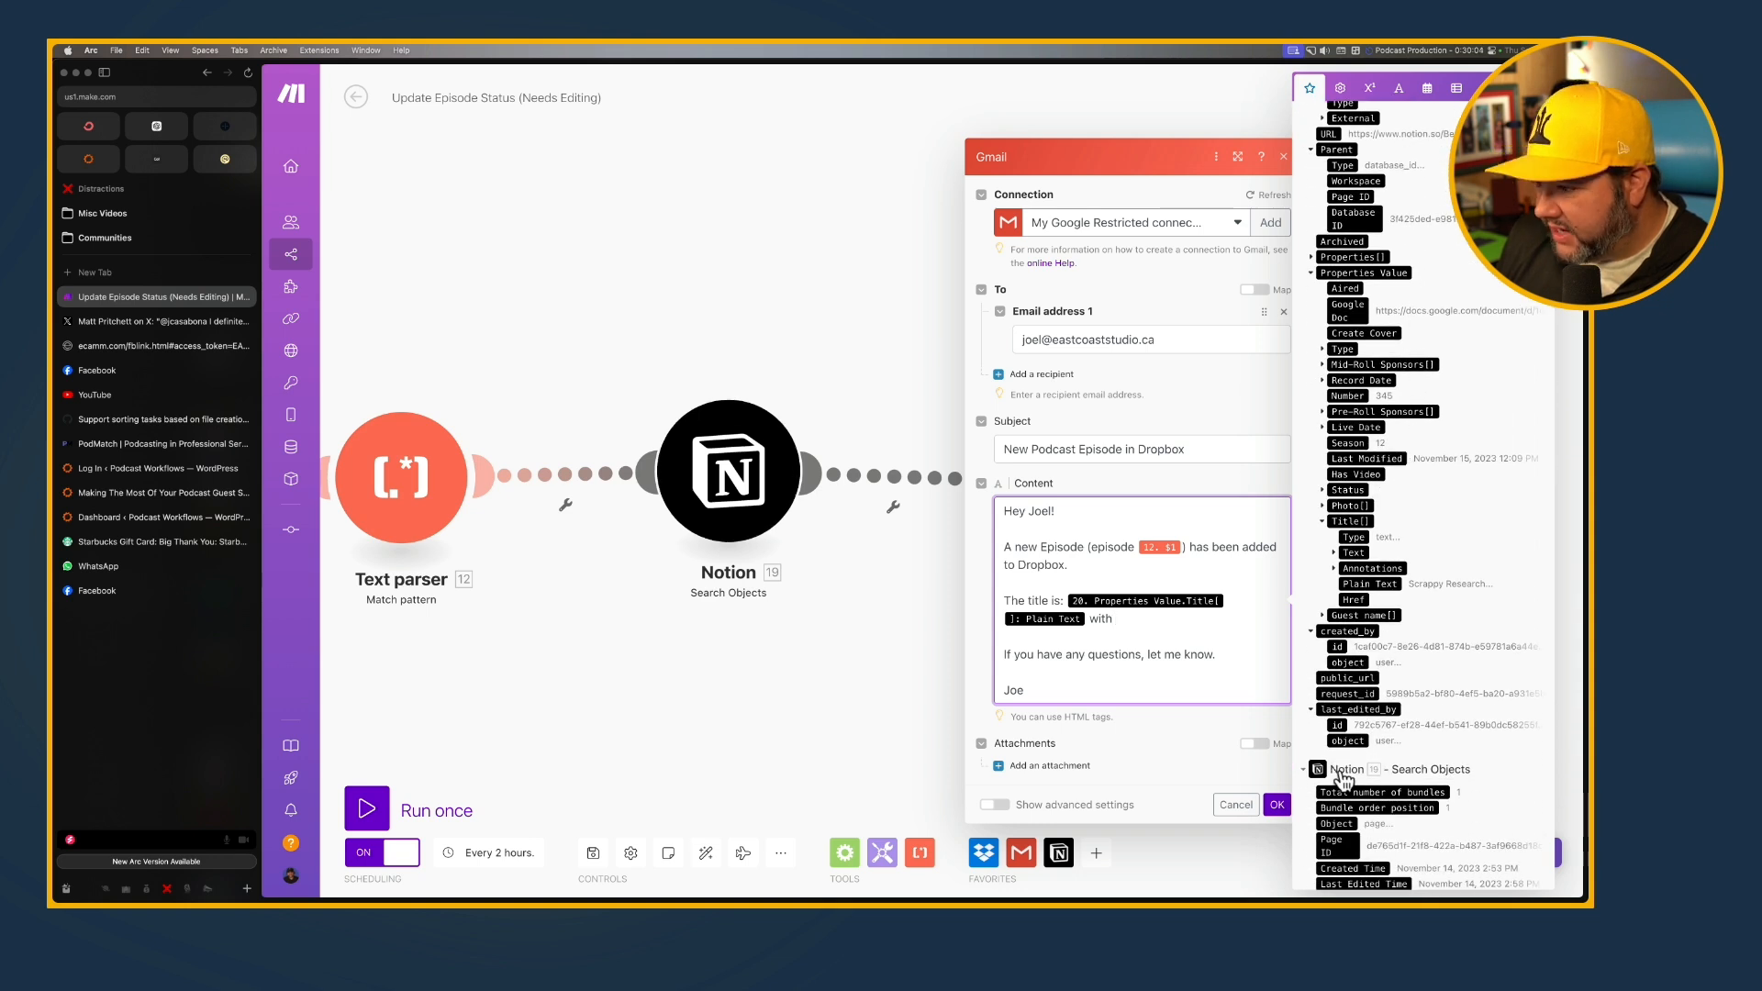
pyautogui.click(1327, 614)
pyautogui.moveTo(1395, 678); pyautogui.dragTo(1189, 619)
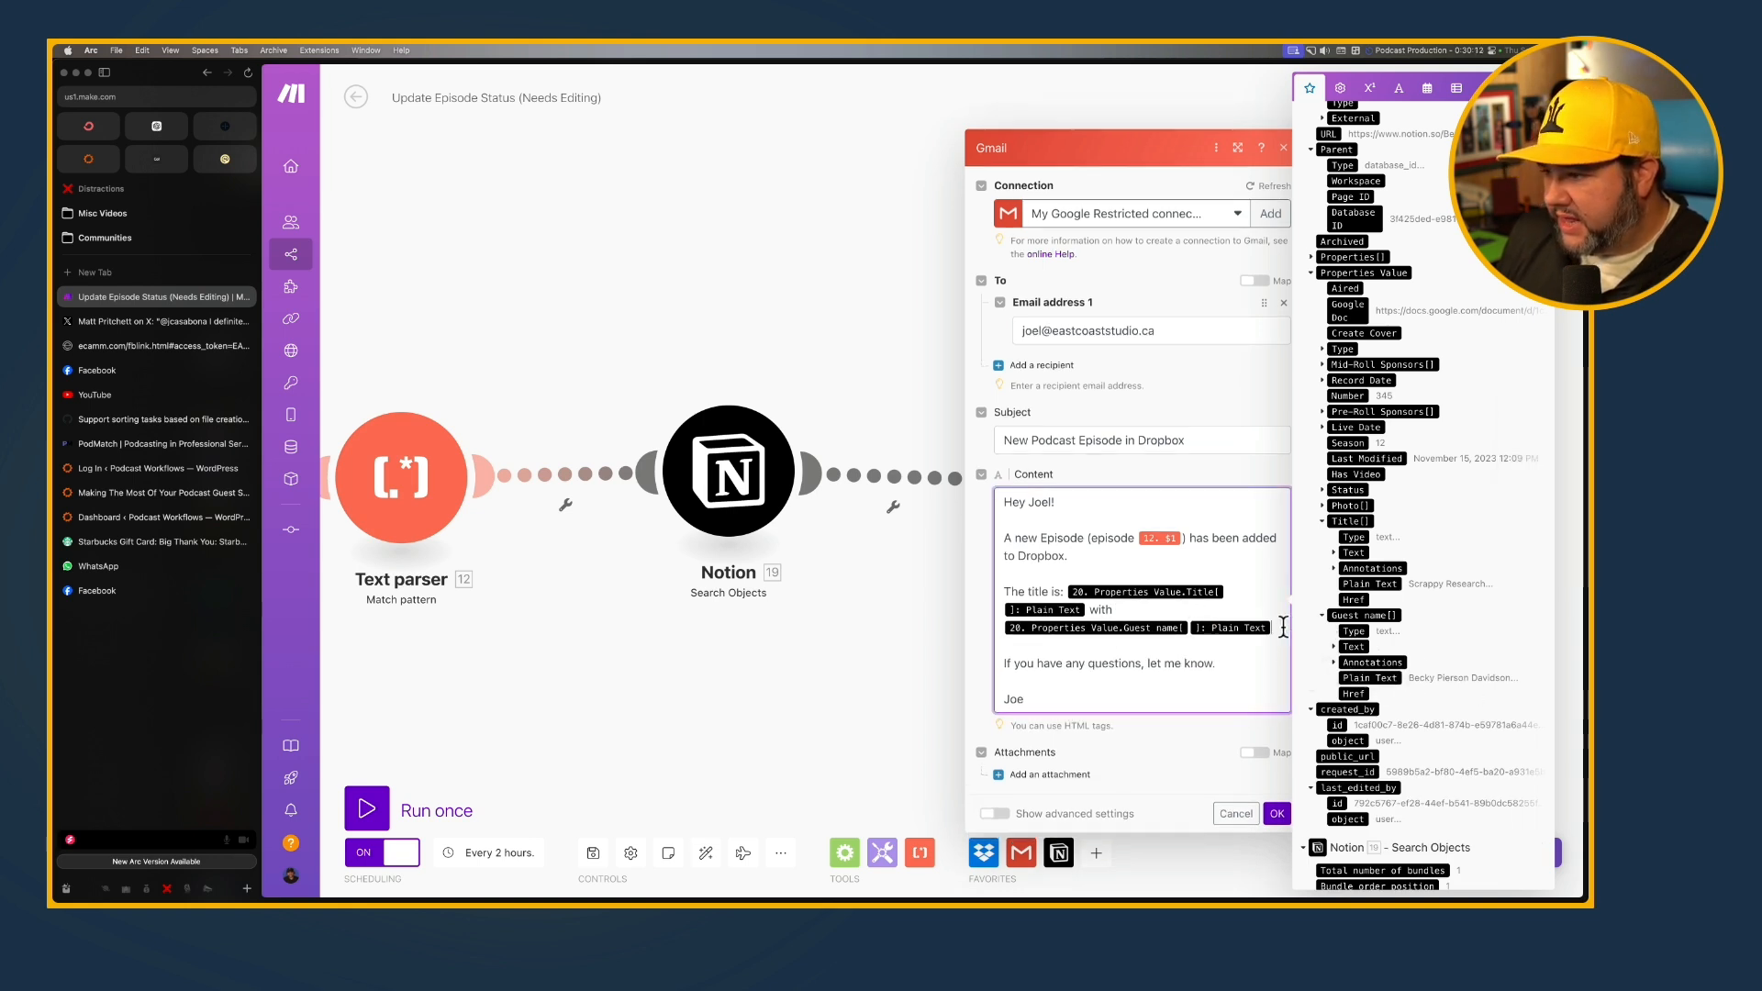
# Add "The Google Doc with Edit Instructions is here:" followed by the Notion Google Doc value, accept the Gmail settings and save the scenario
pyautogui.press('Return')
pyautogui.press('Return')
pyautogui.write('T')
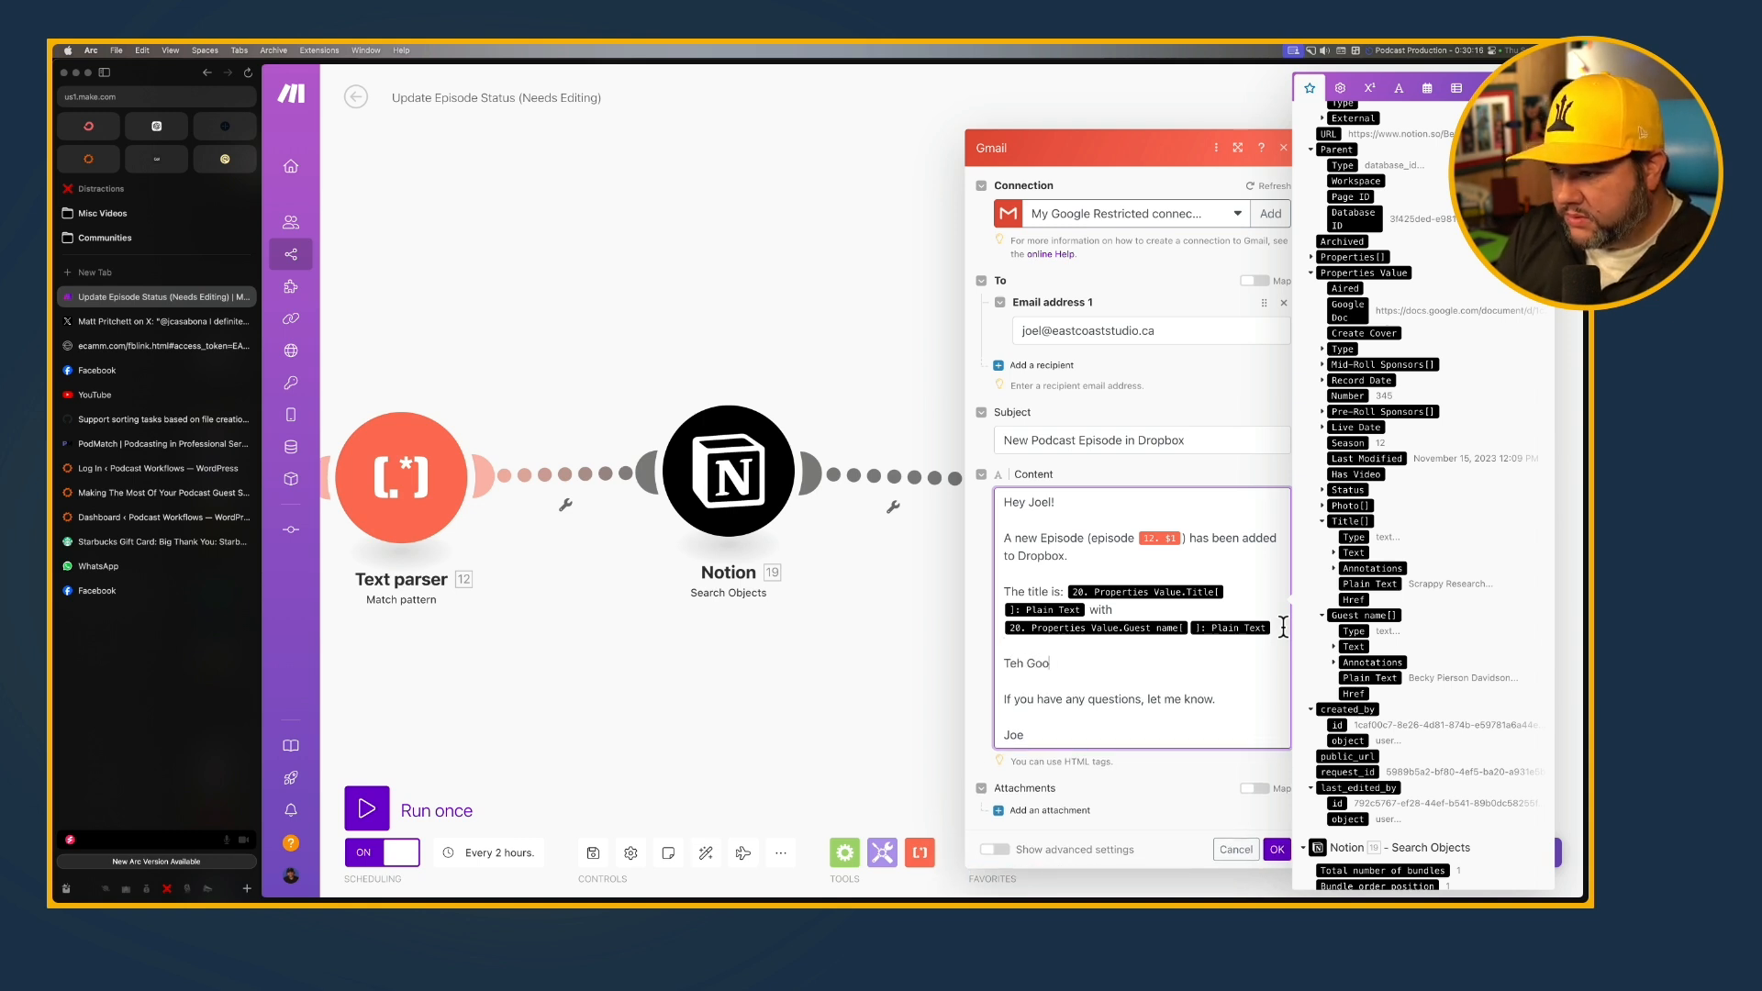
pyautogui.write('he Goo')
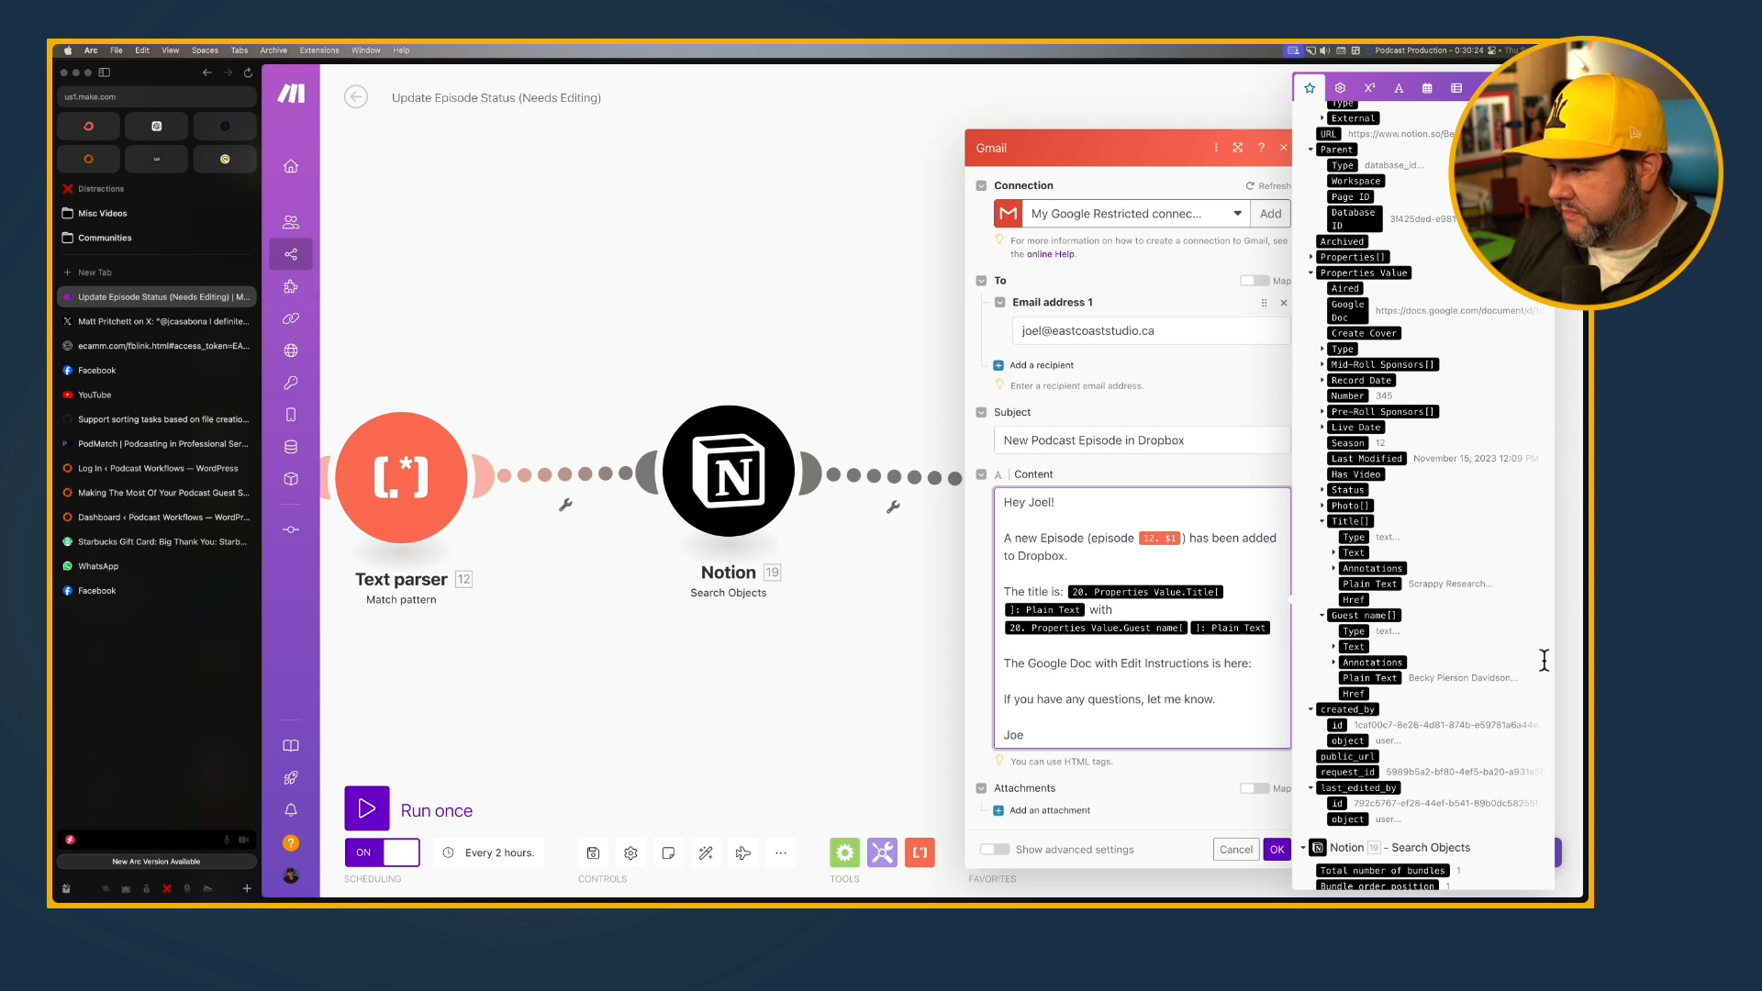
pyautogui.scroll(-4, 1475, 740)
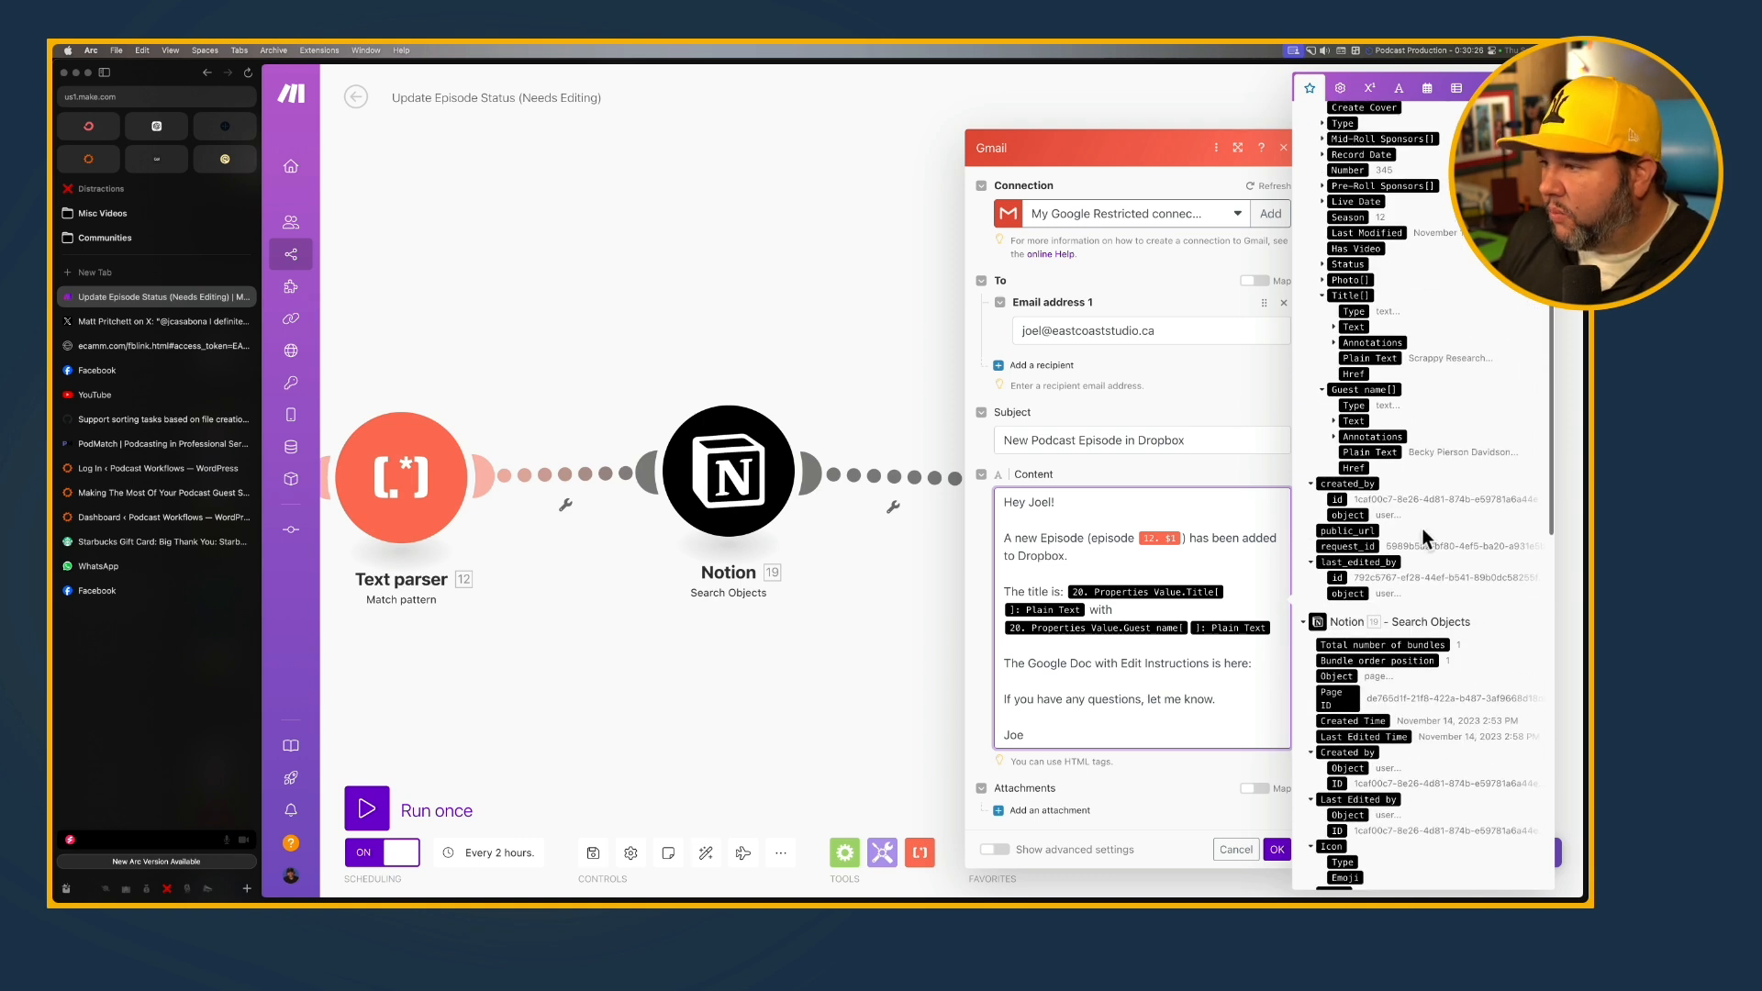
pyautogui.scroll(1, 1424, 471)
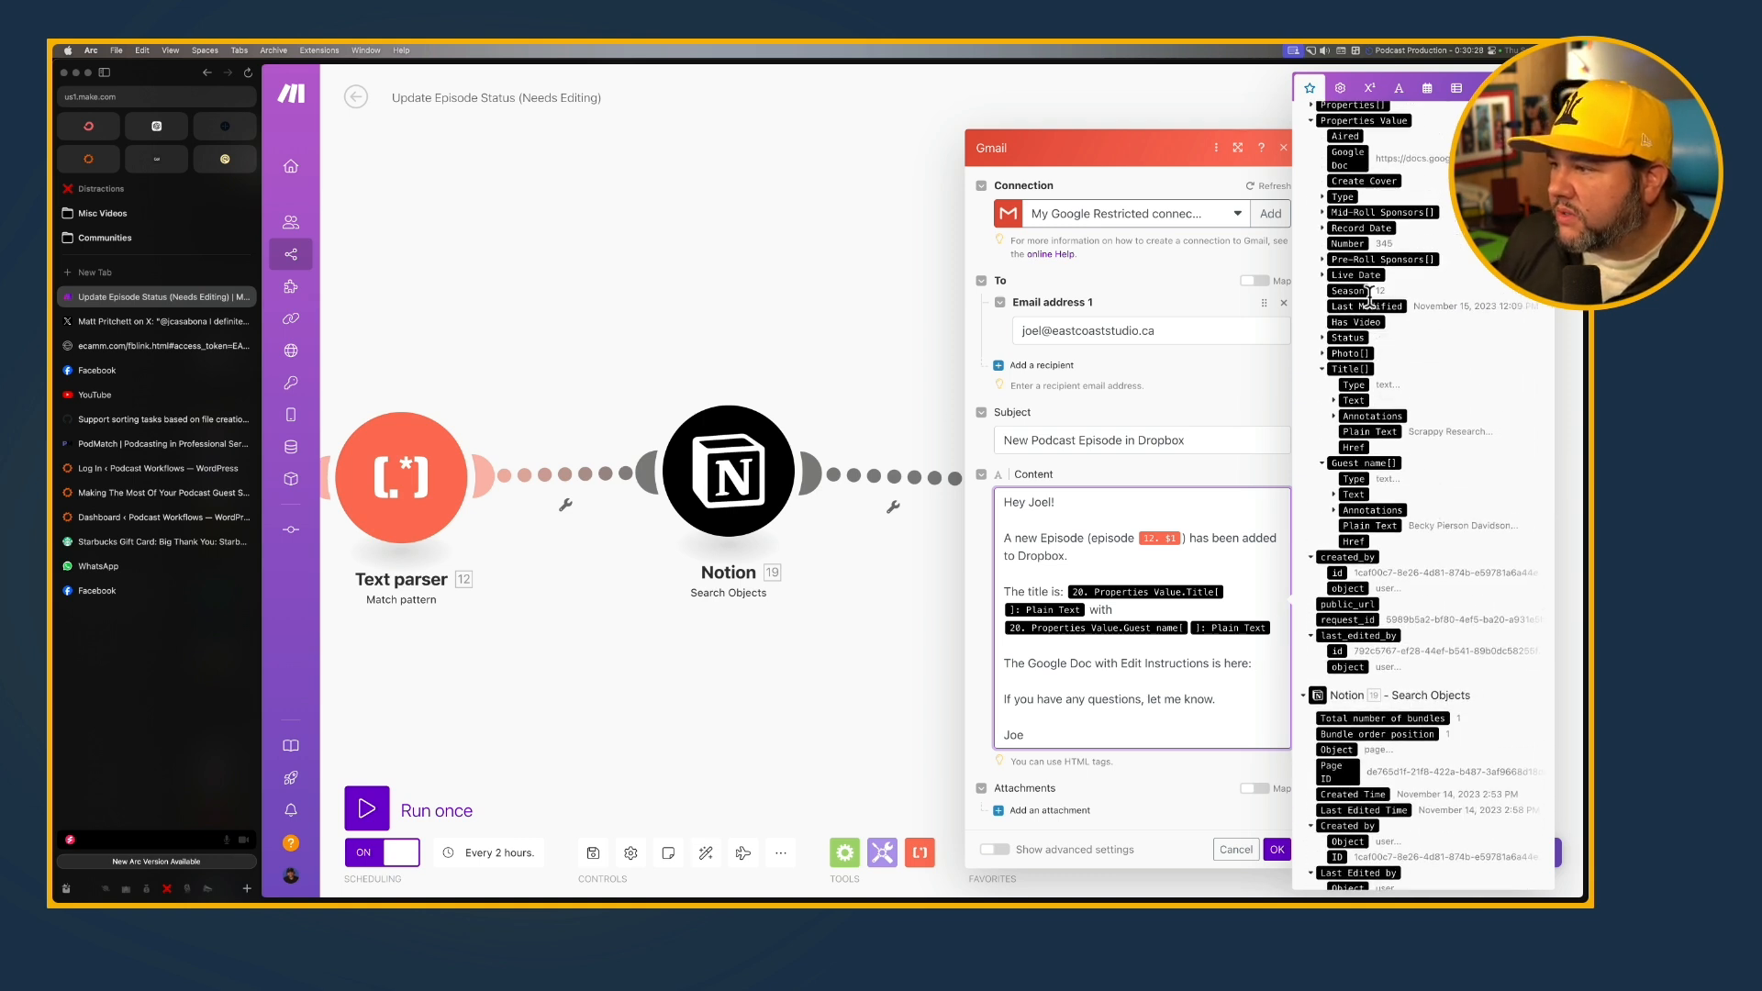
pyautogui.scroll(4, 1368, 557)
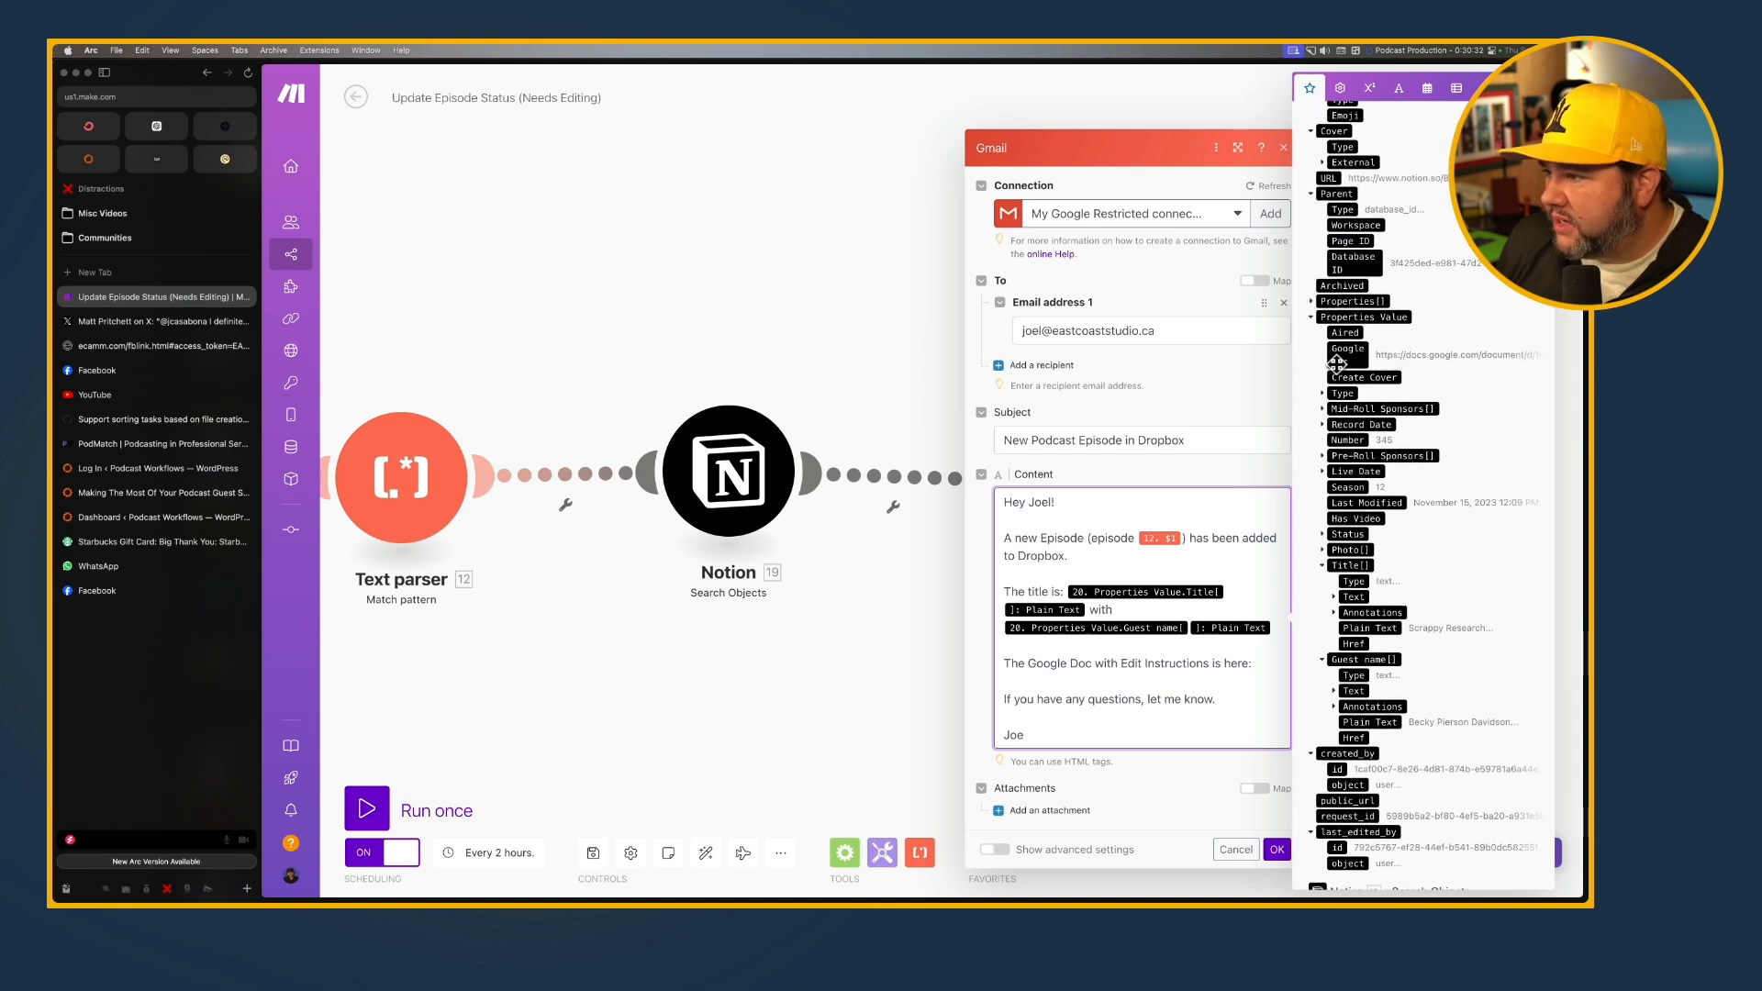
pyautogui.moveTo(1349, 357); pyautogui.dragTo(1271, 676)
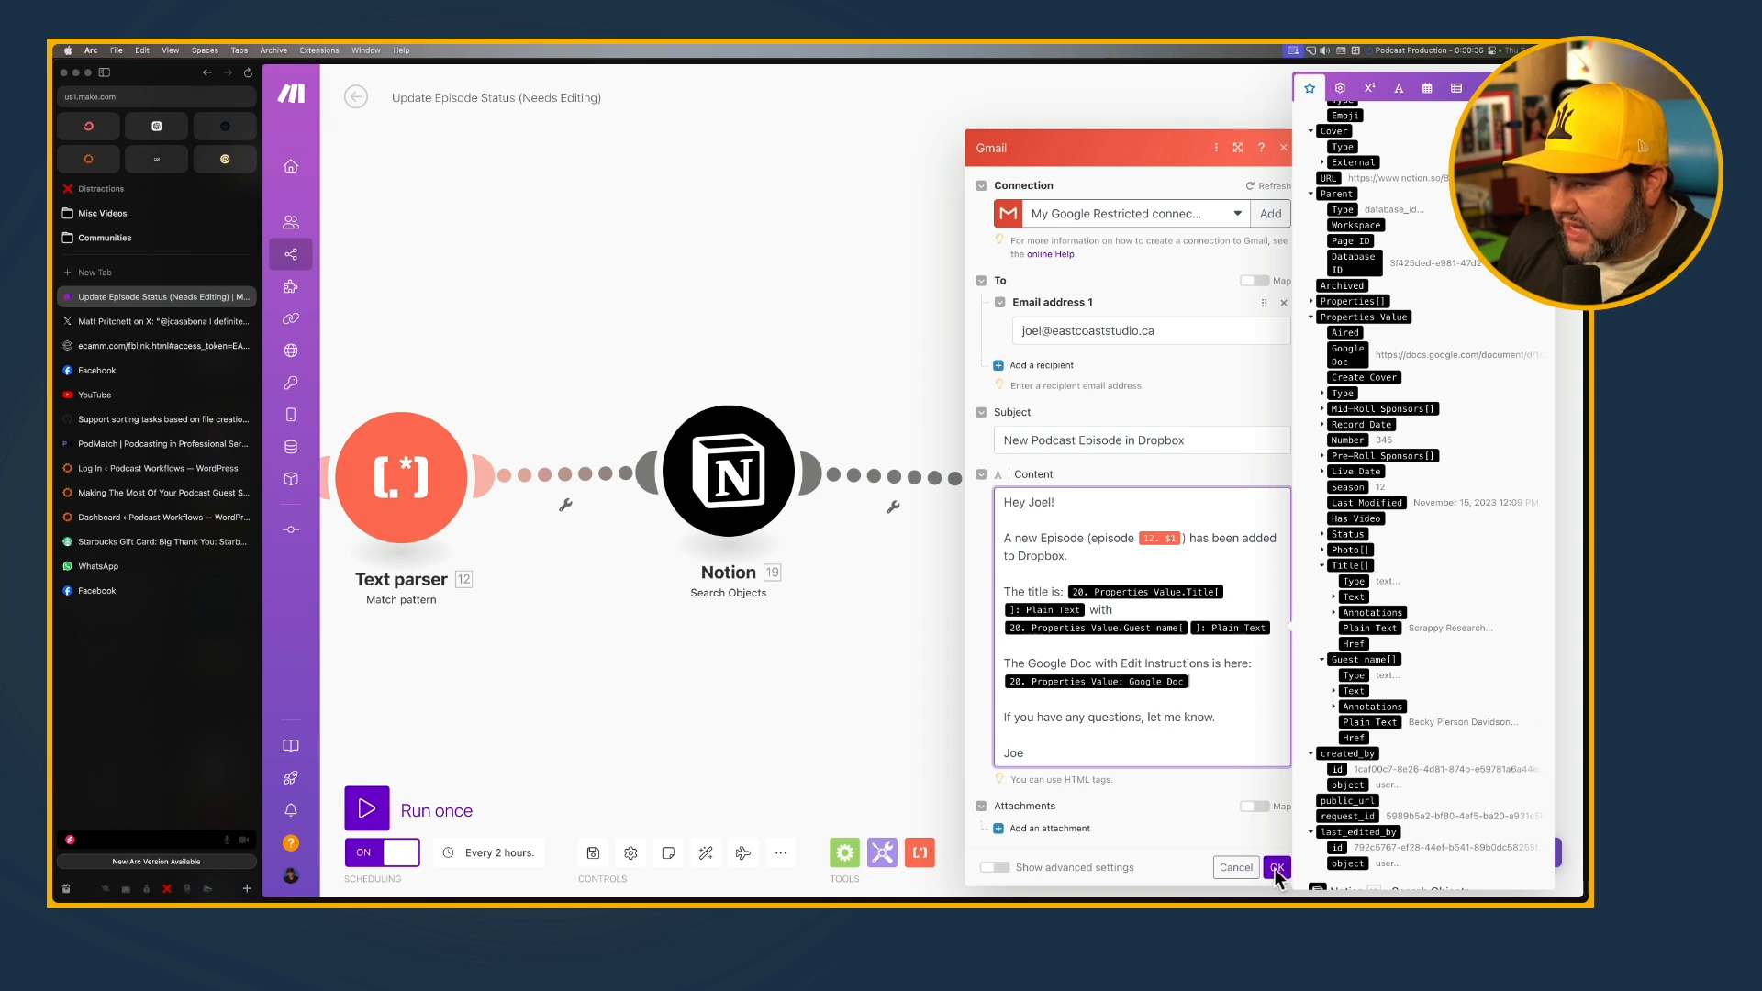
pyautogui.click(1275, 868)
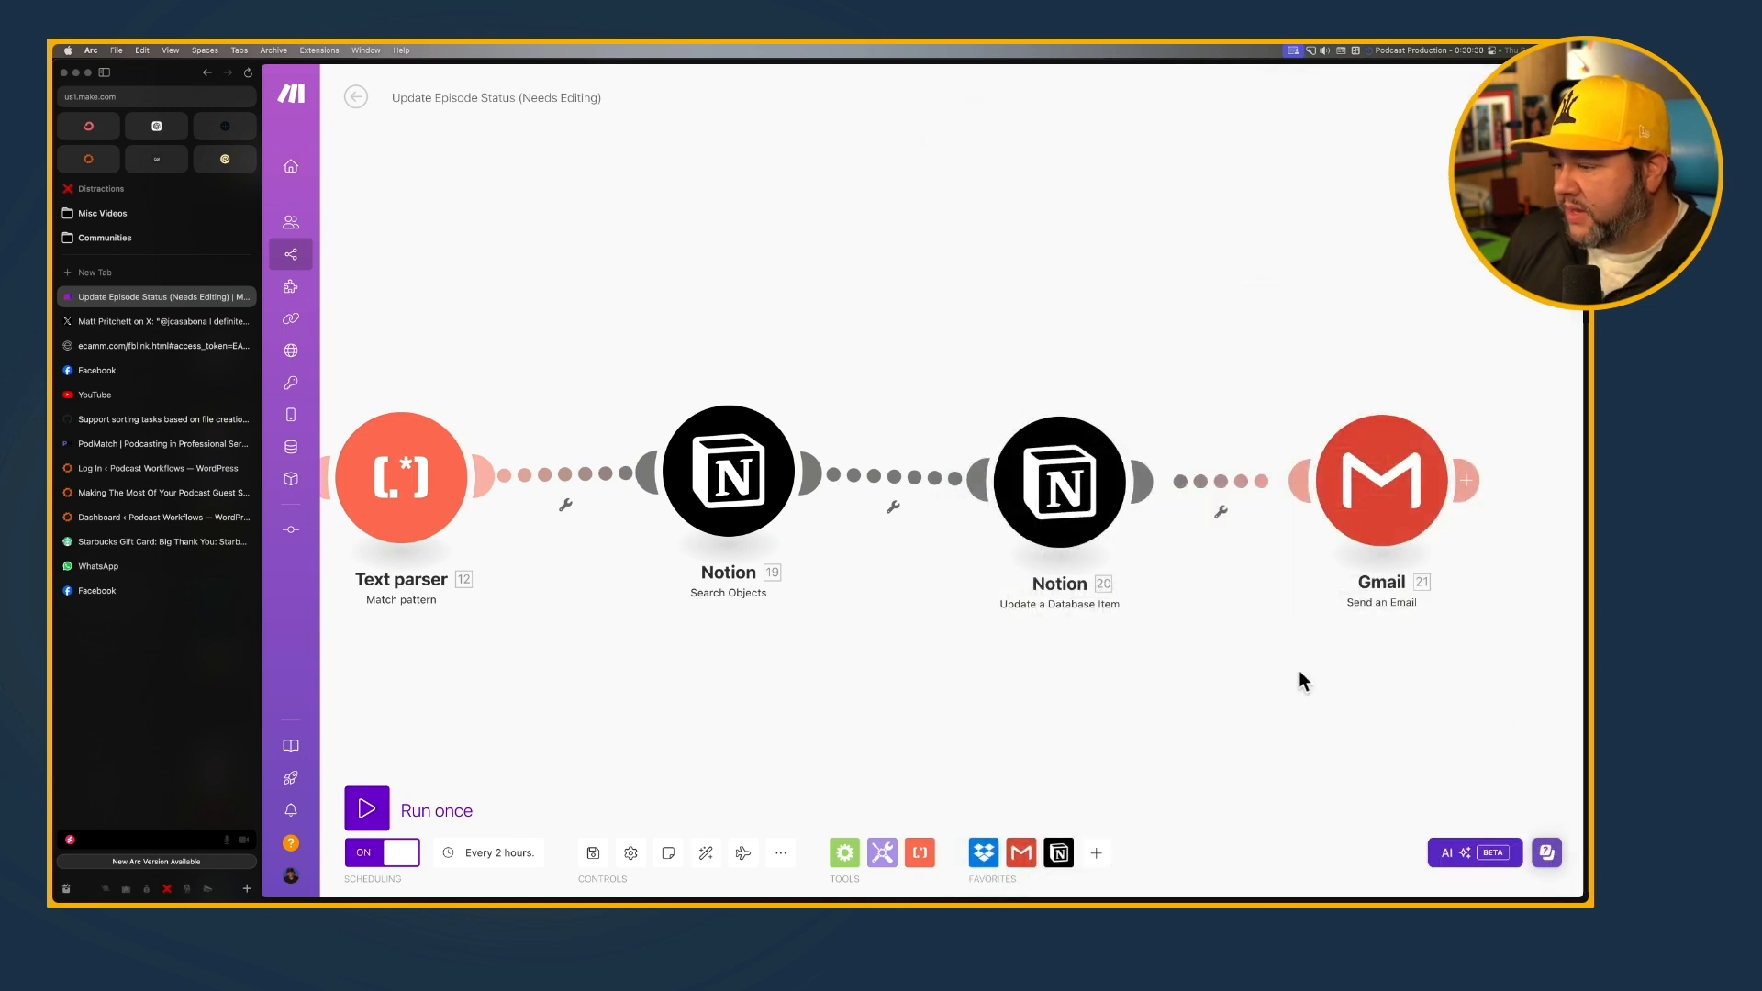
pyautogui.click(593, 855)
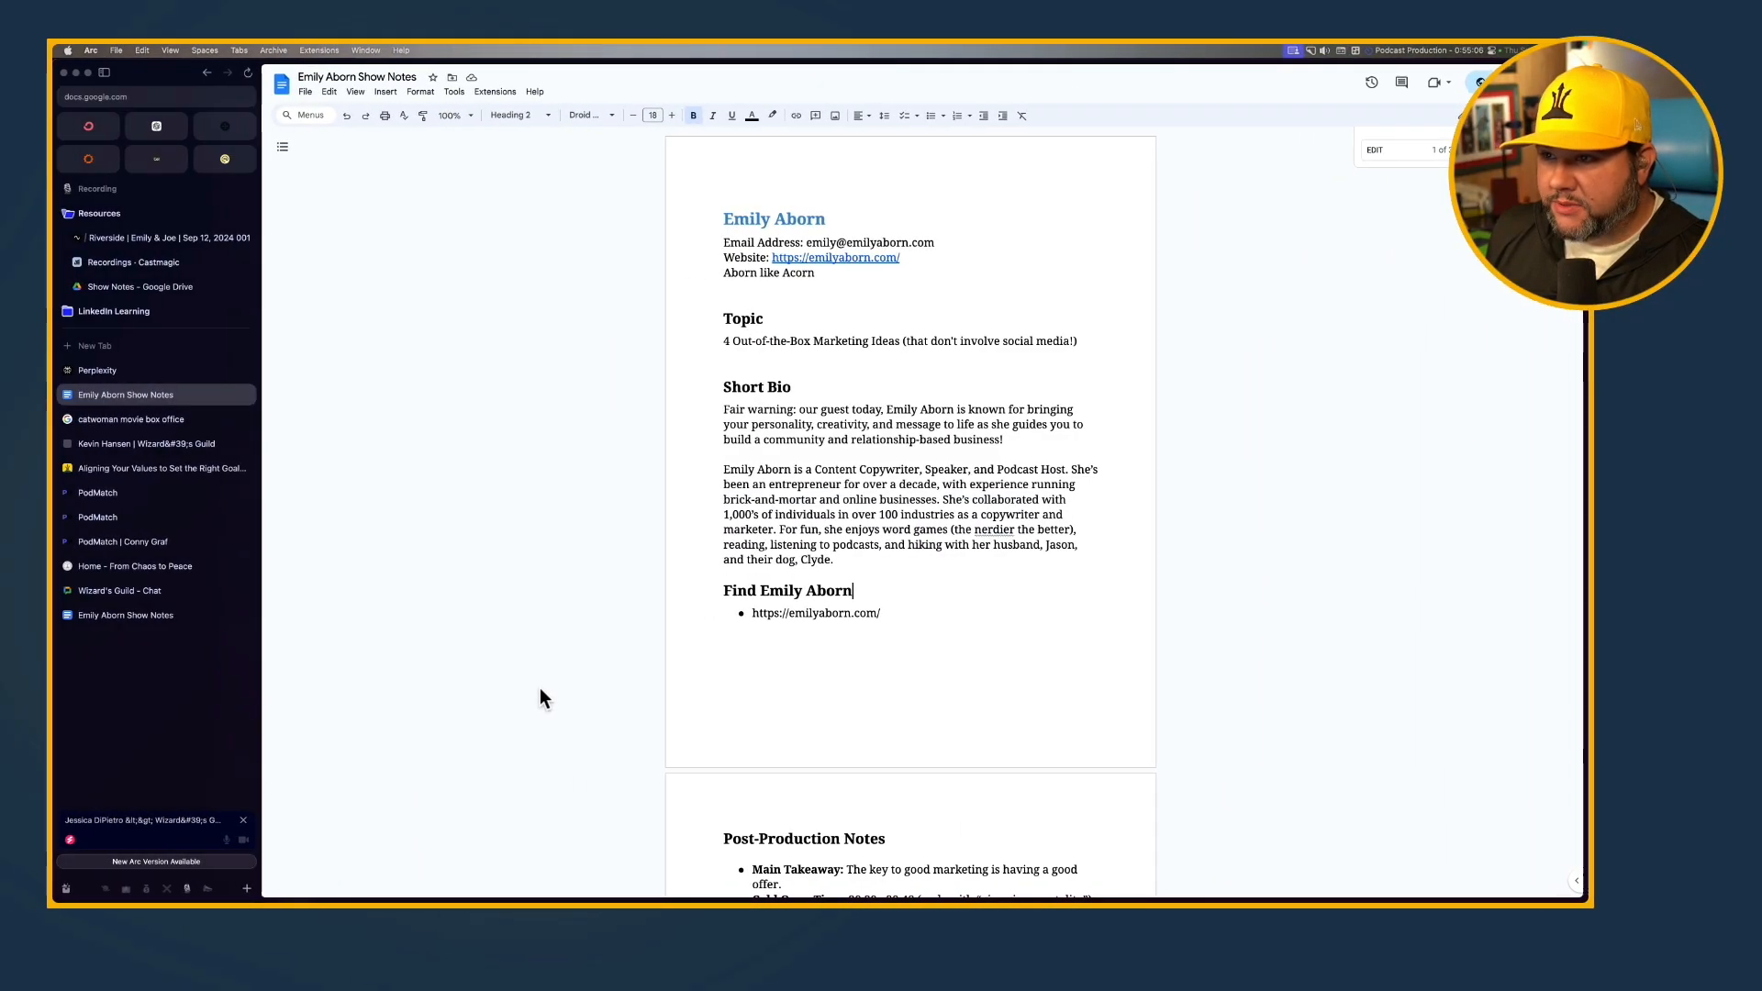
# Review the edit notes in the guest's show notes document and check the episode 437 folder within Needs Editing in Finder
pyautogui.scroll(-15, 541, 697)
pyautogui.scroll(-20, 547, 696)
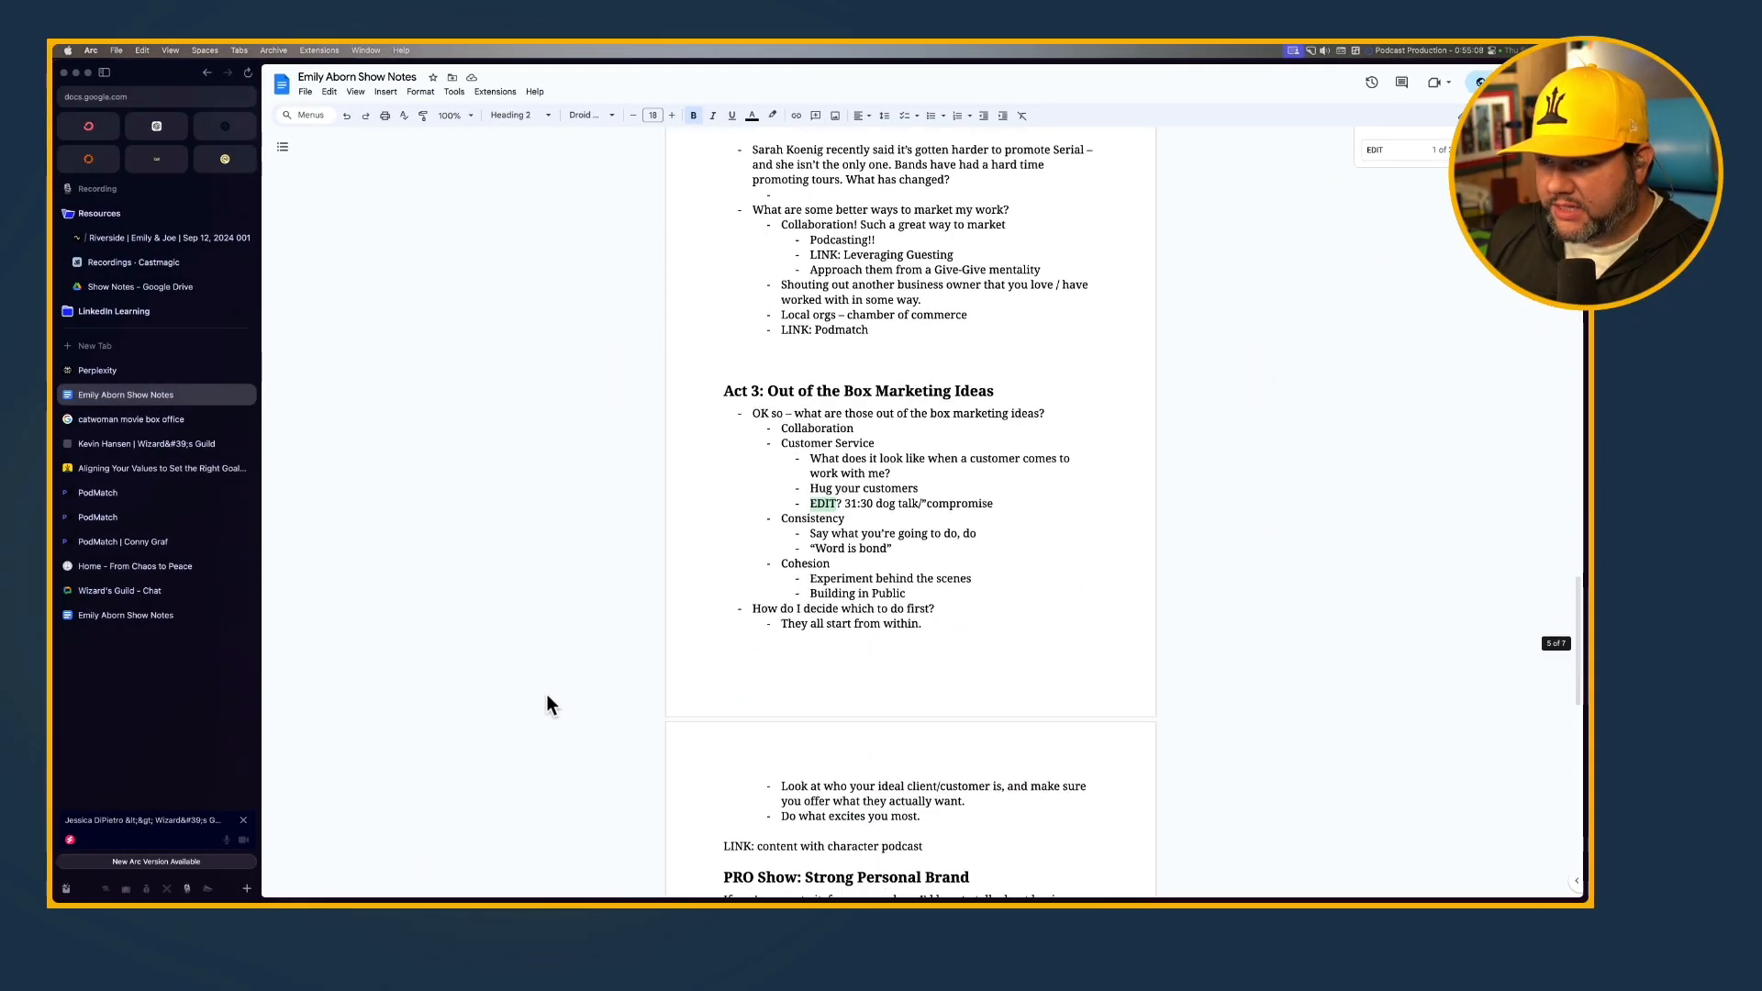
pyautogui.scroll(-1, 547, 694)
pyautogui.moveTo(556, 883)
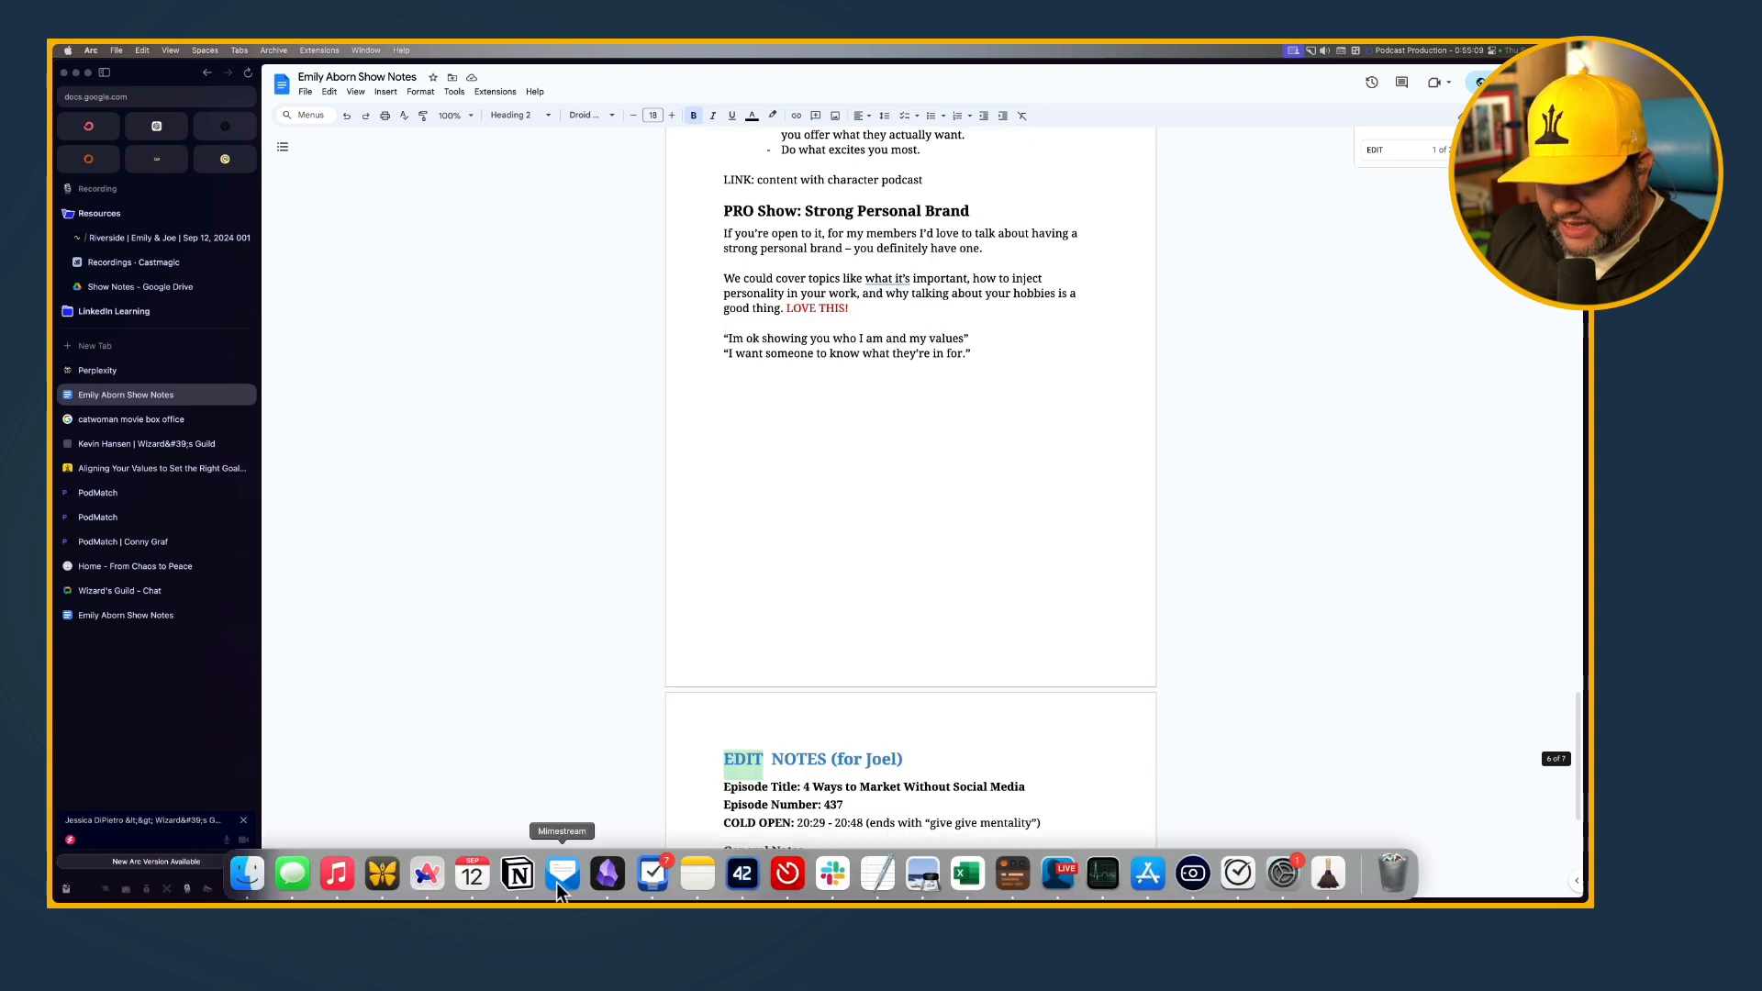
pyautogui.click(249, 873)
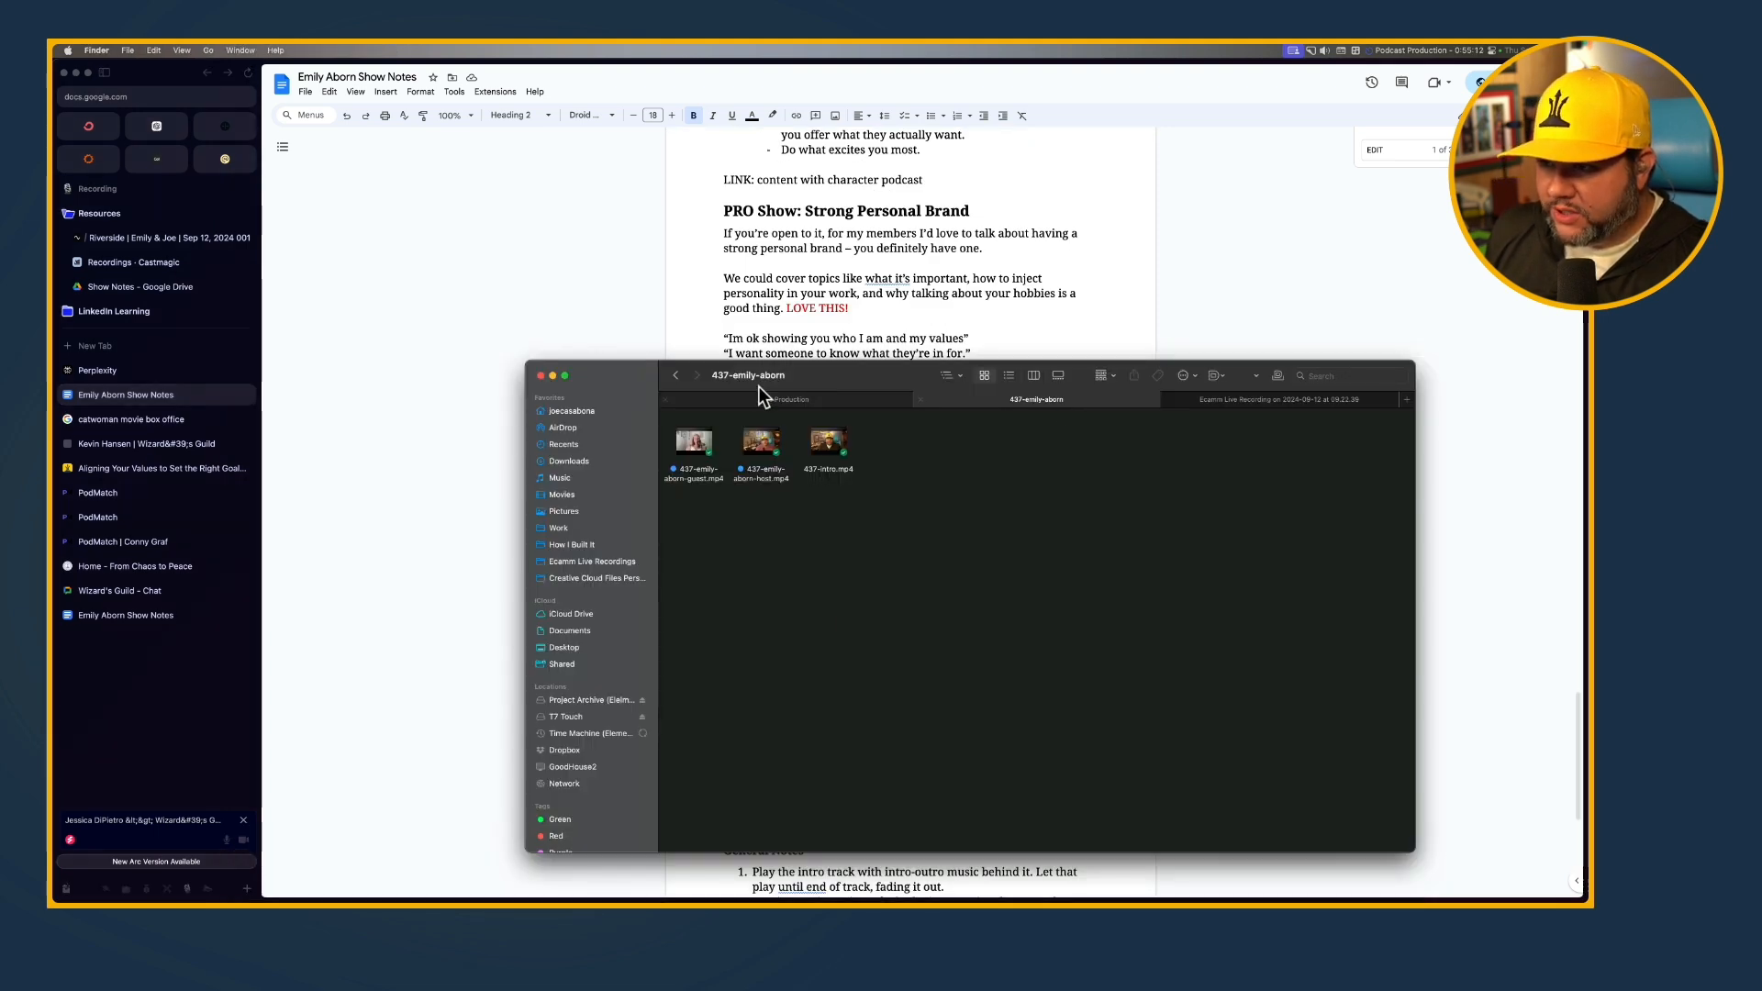
pyautogui.click(675, 375)
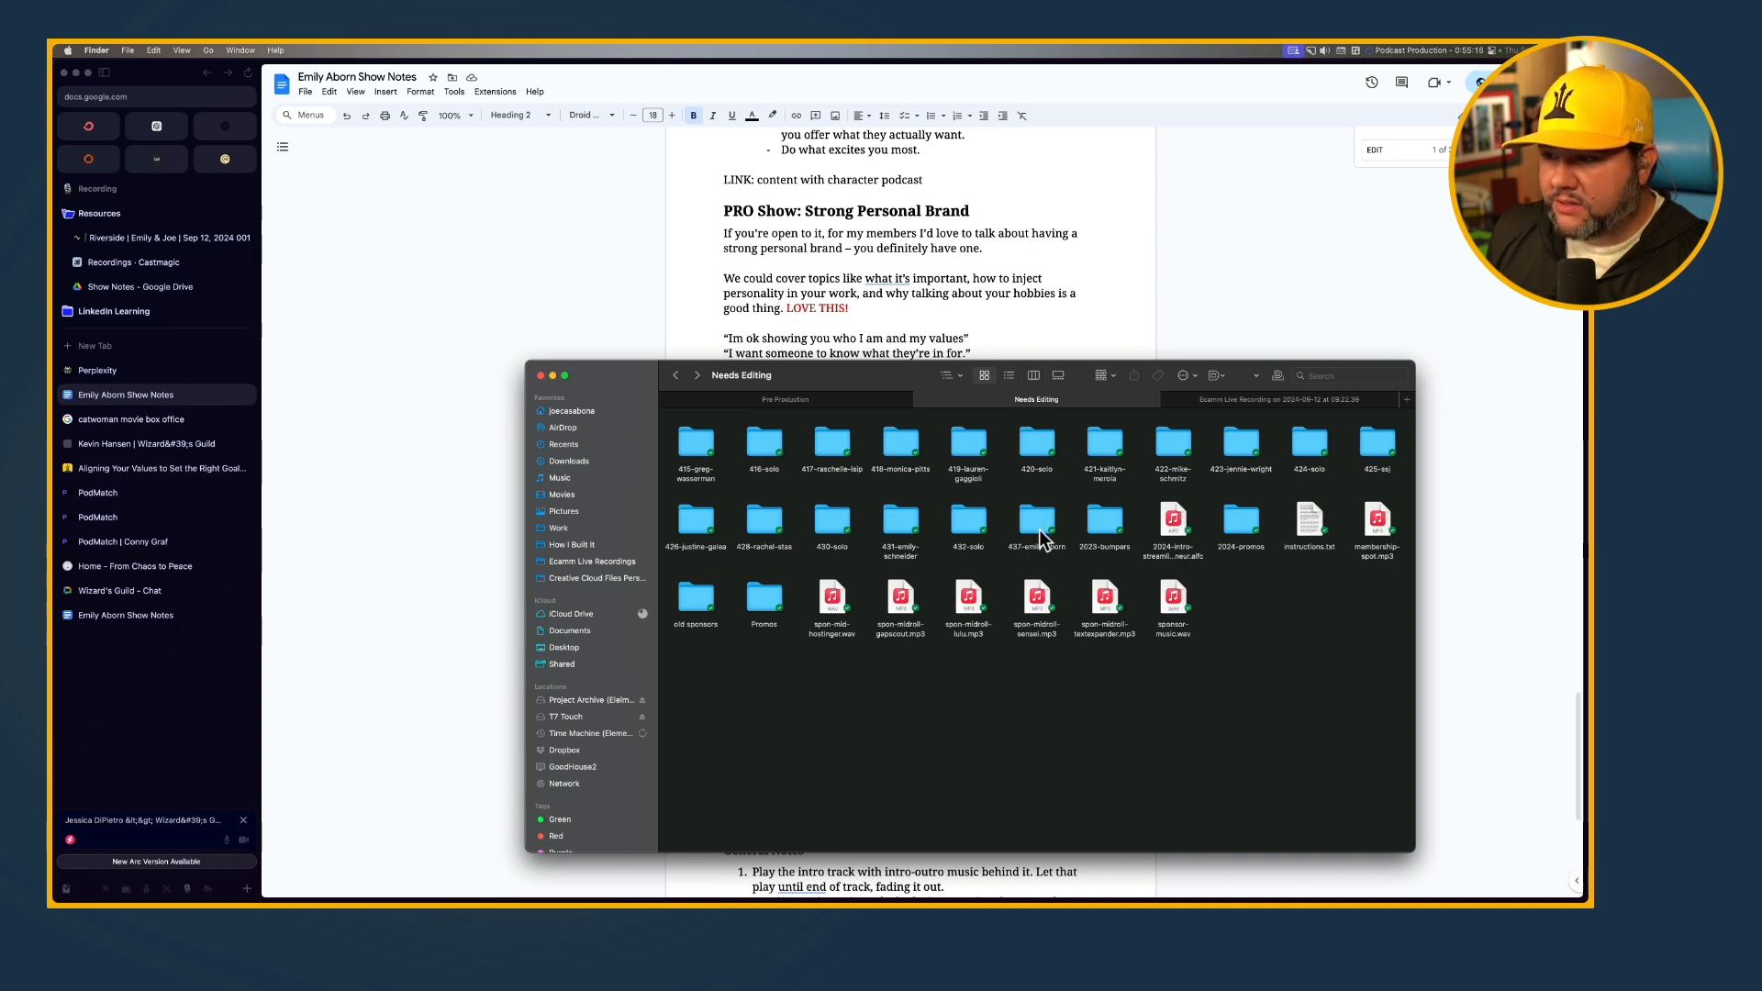
pyautogui.click(494, 503)
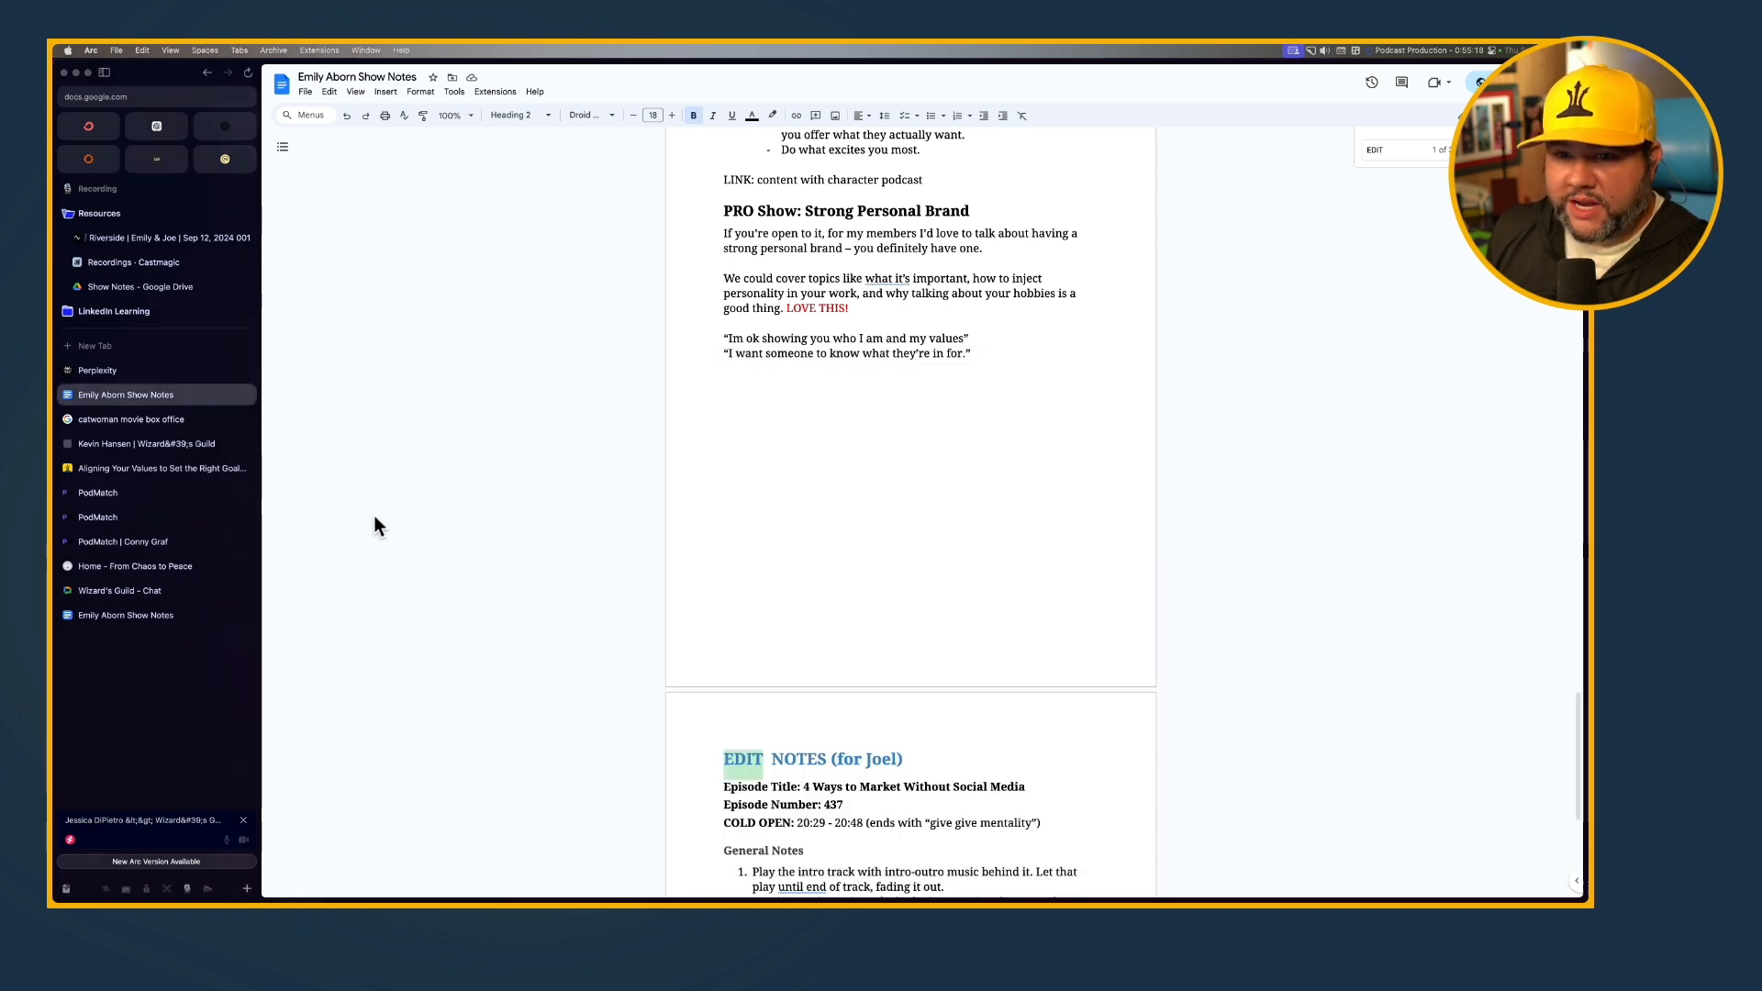
# Open make.com in a new browser tab and run the Update Episode Status (Needs Editing) scenario once
pyautogui.click(179, 347)
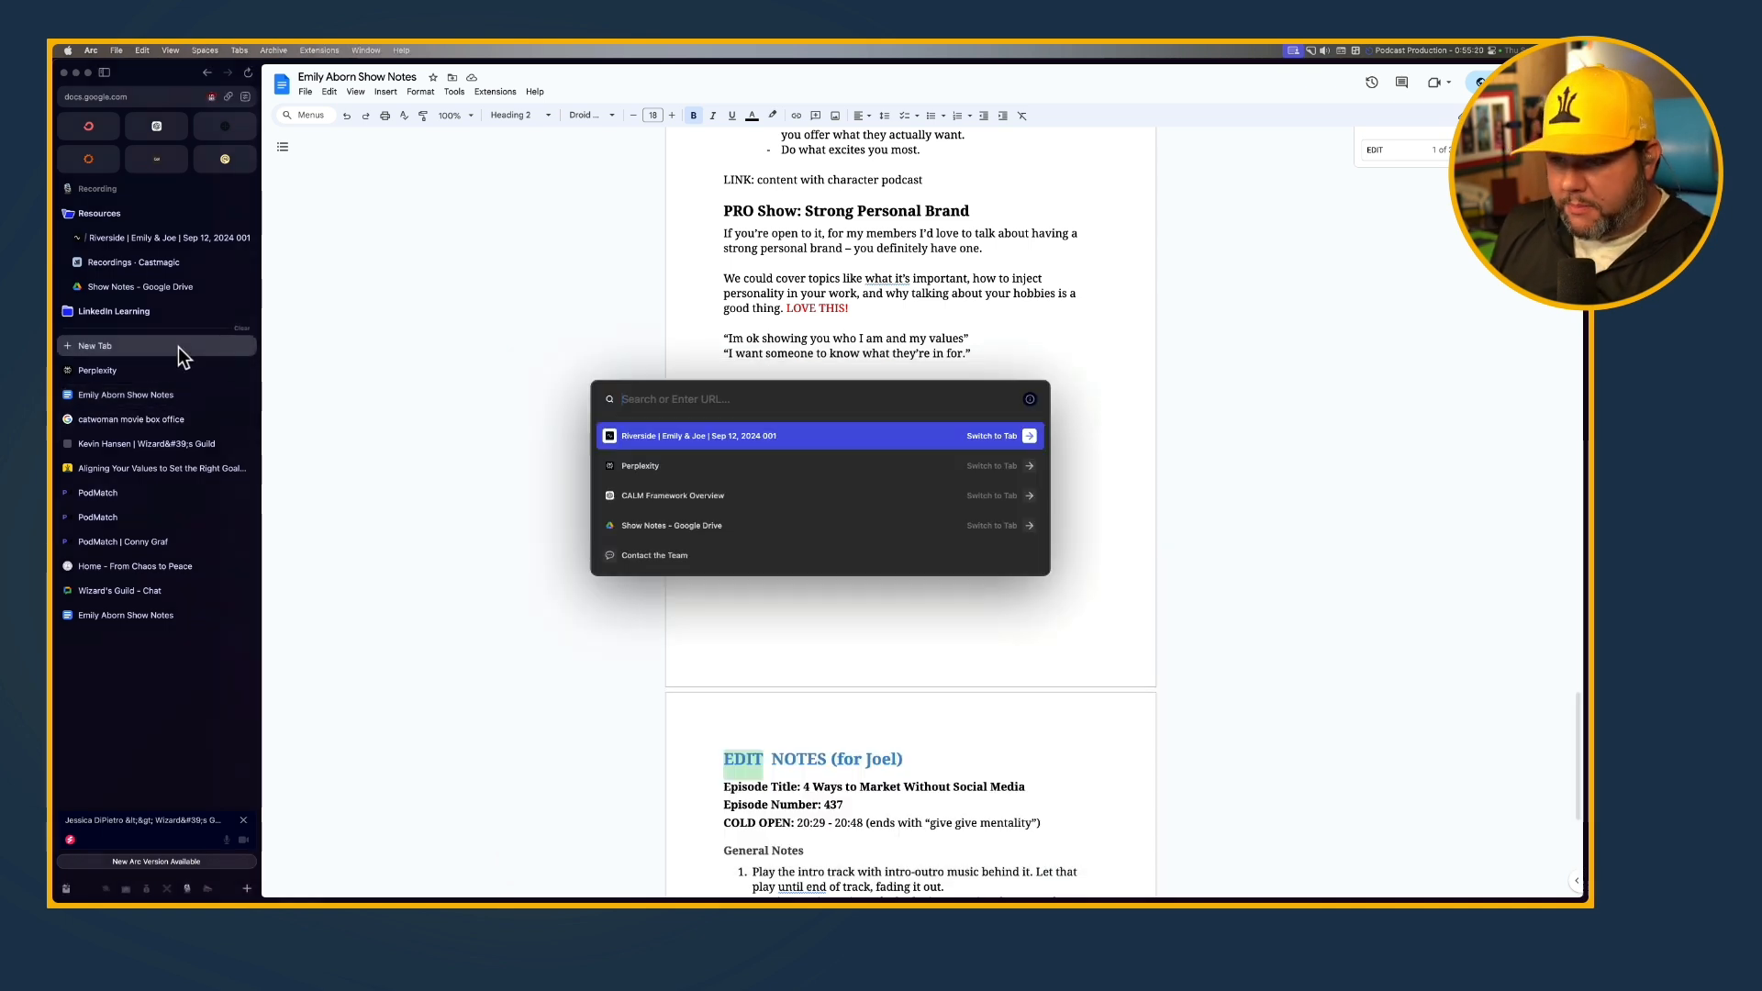
pyautogui.write('make.com')
pyautogui.press('Return')
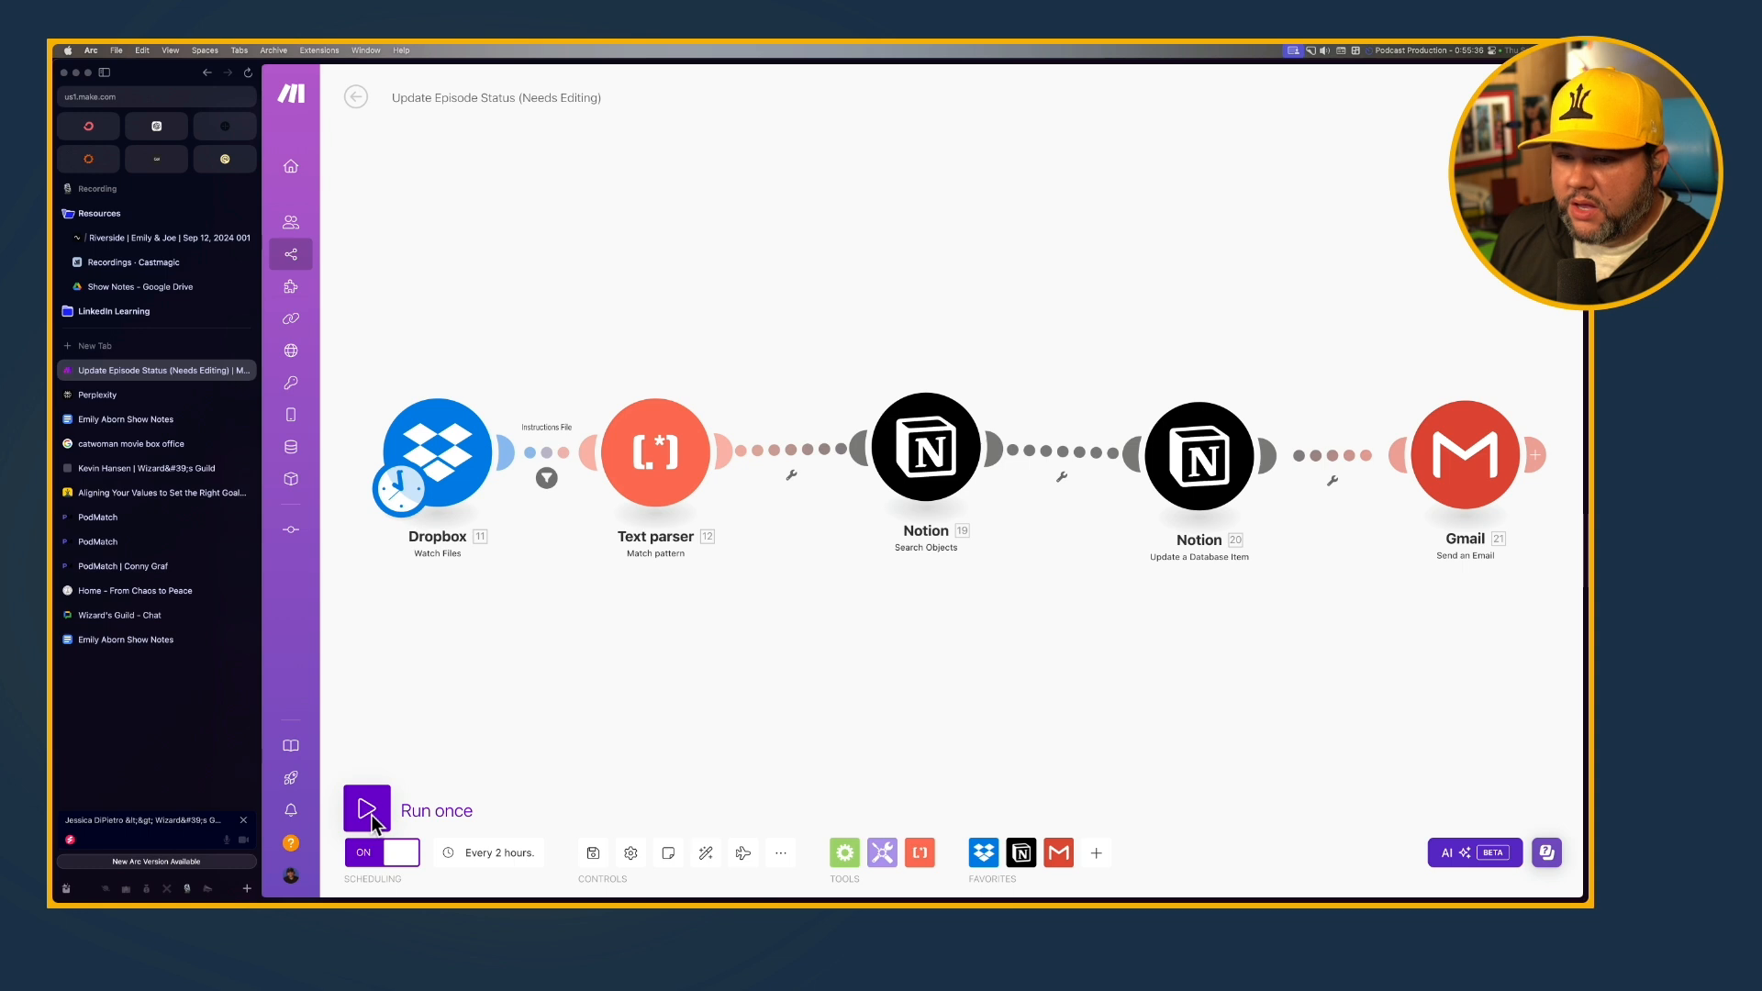
pyautogui.click(369, 820)
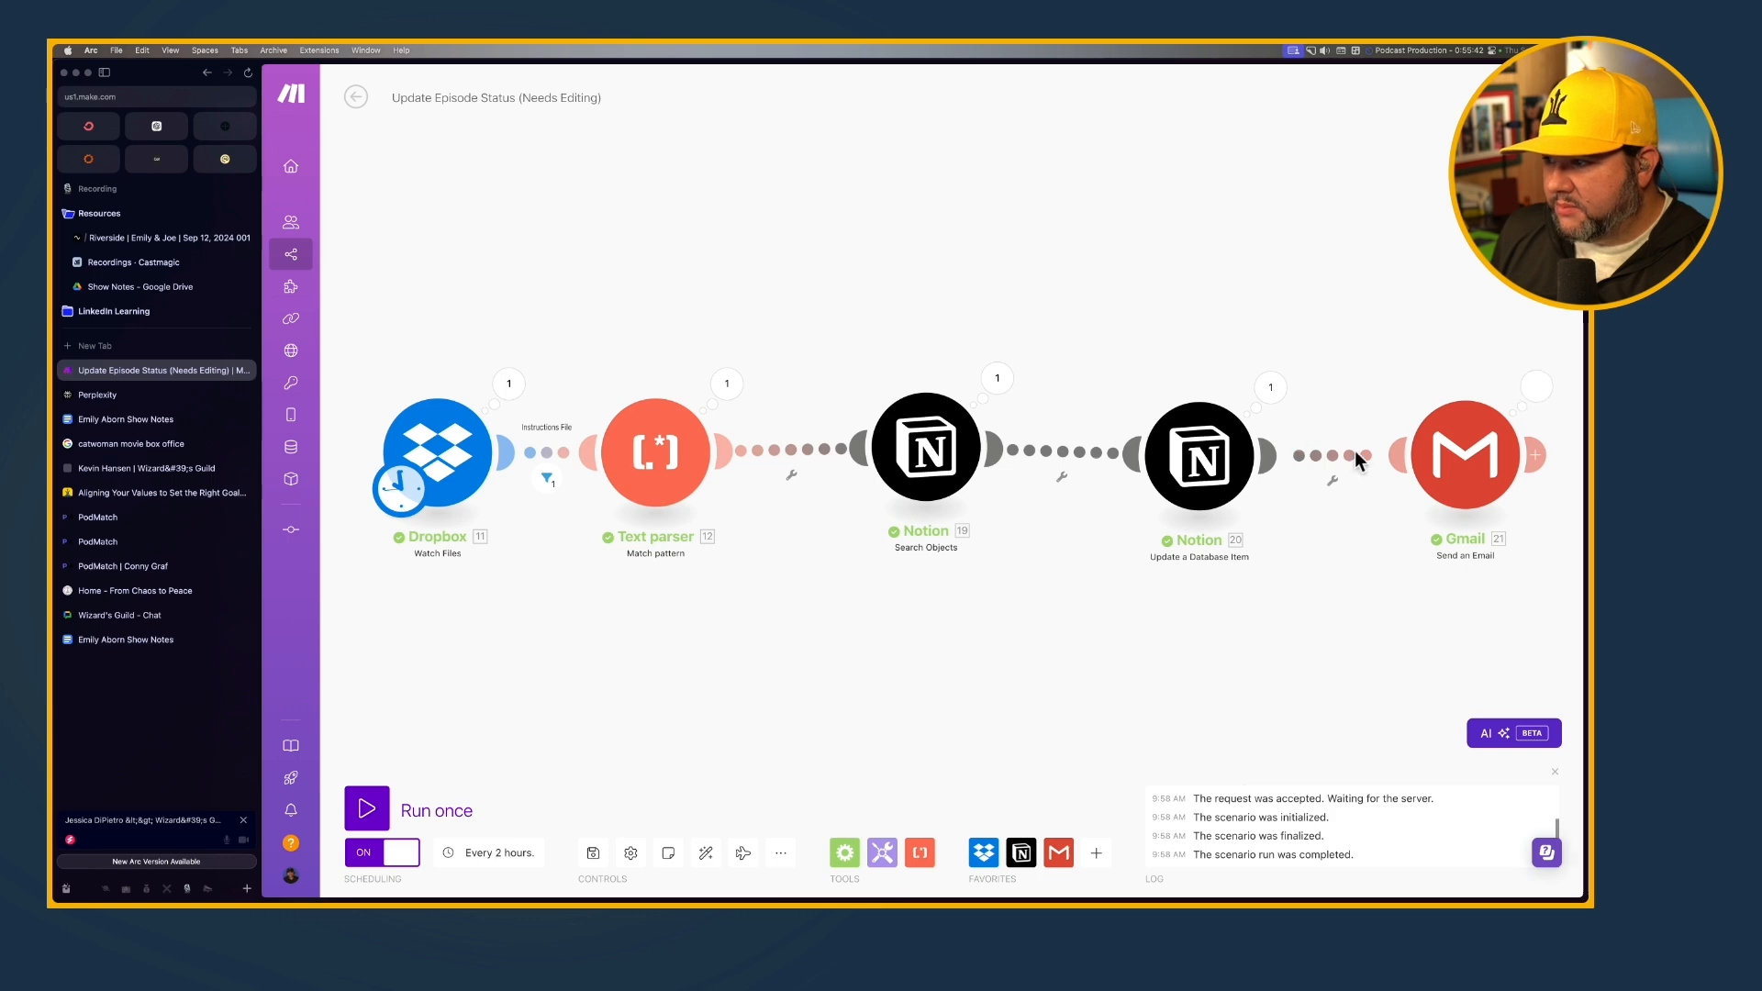
pyautogui.moveTo(1193, 900)
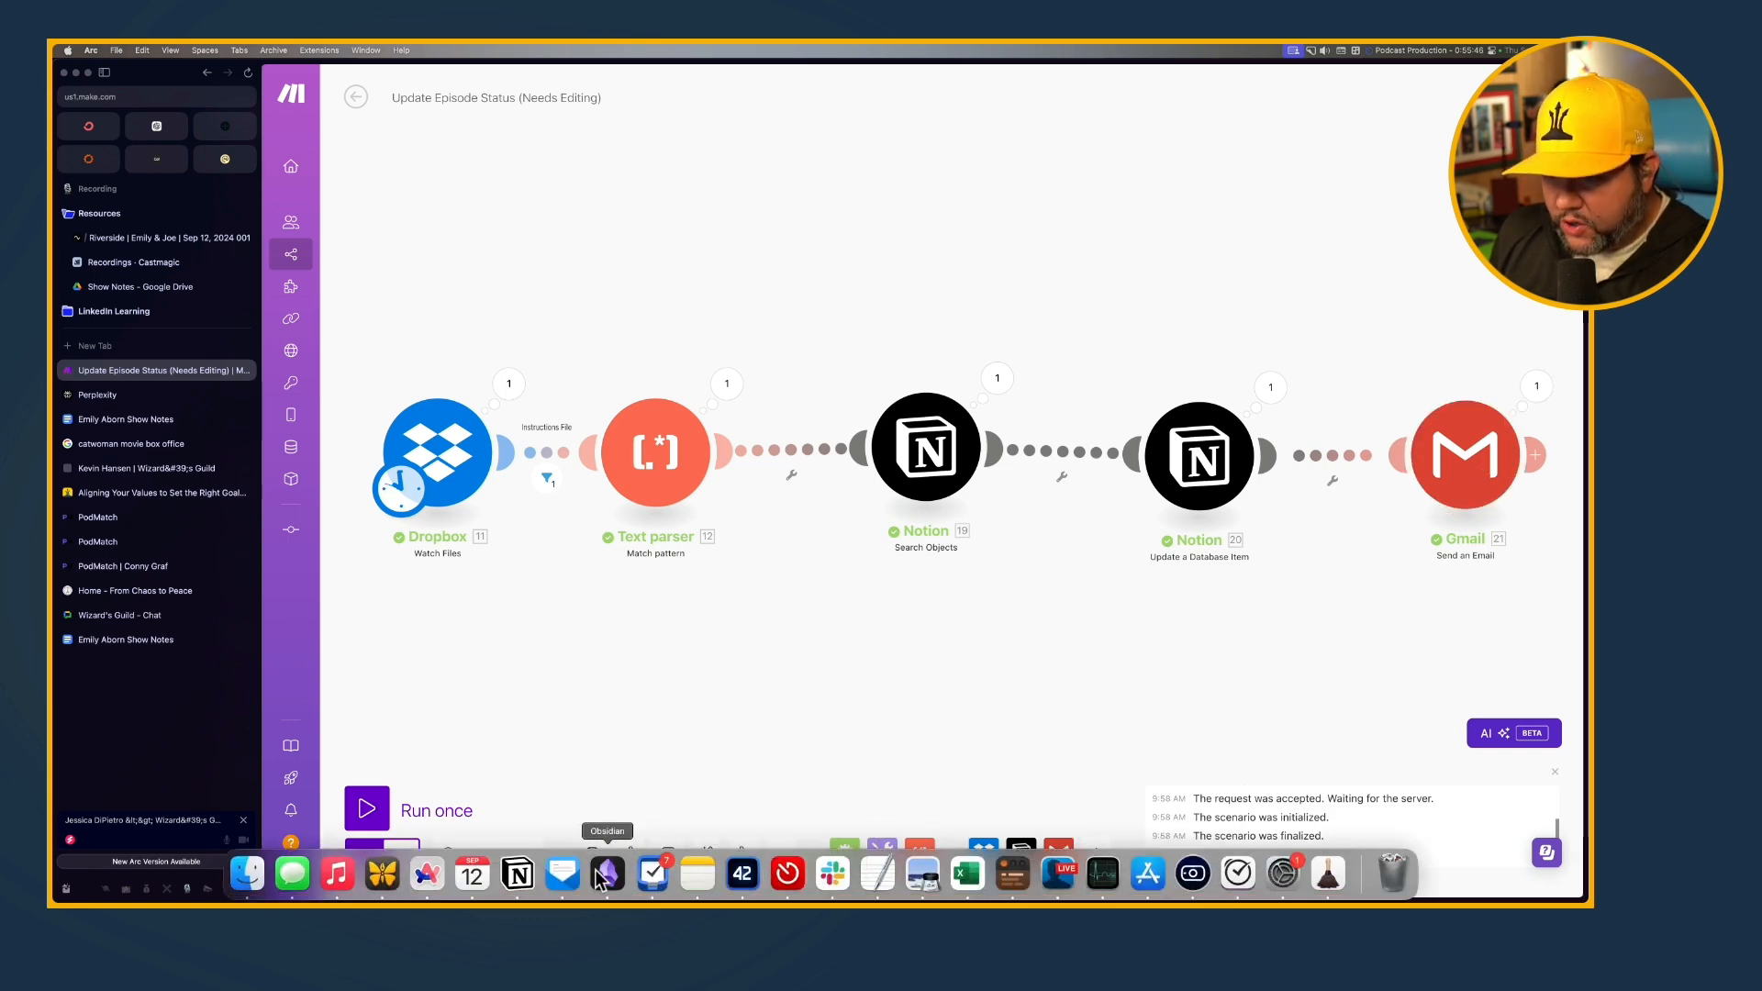
# Switch to Notion, close the episode 437 side view and refresh the Streamlined Solopreneur episodes database to check that episode's status
pyautogui.click(533, 865)
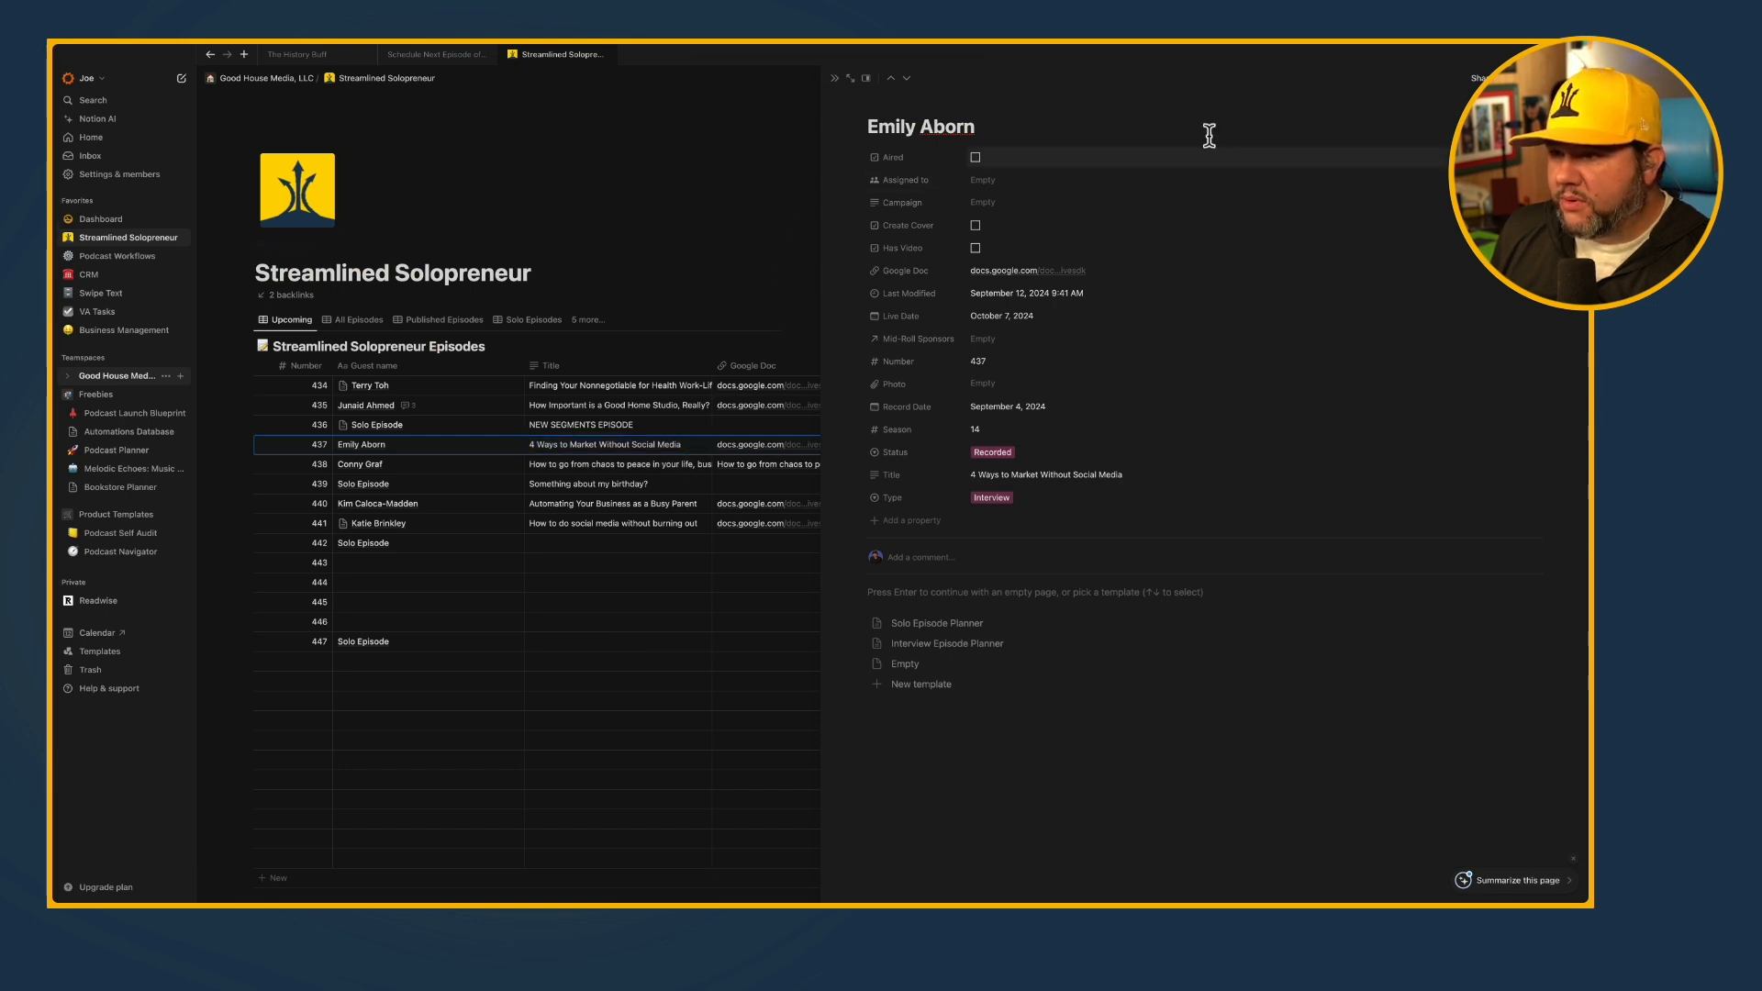
pyautogui.click(835, 80)
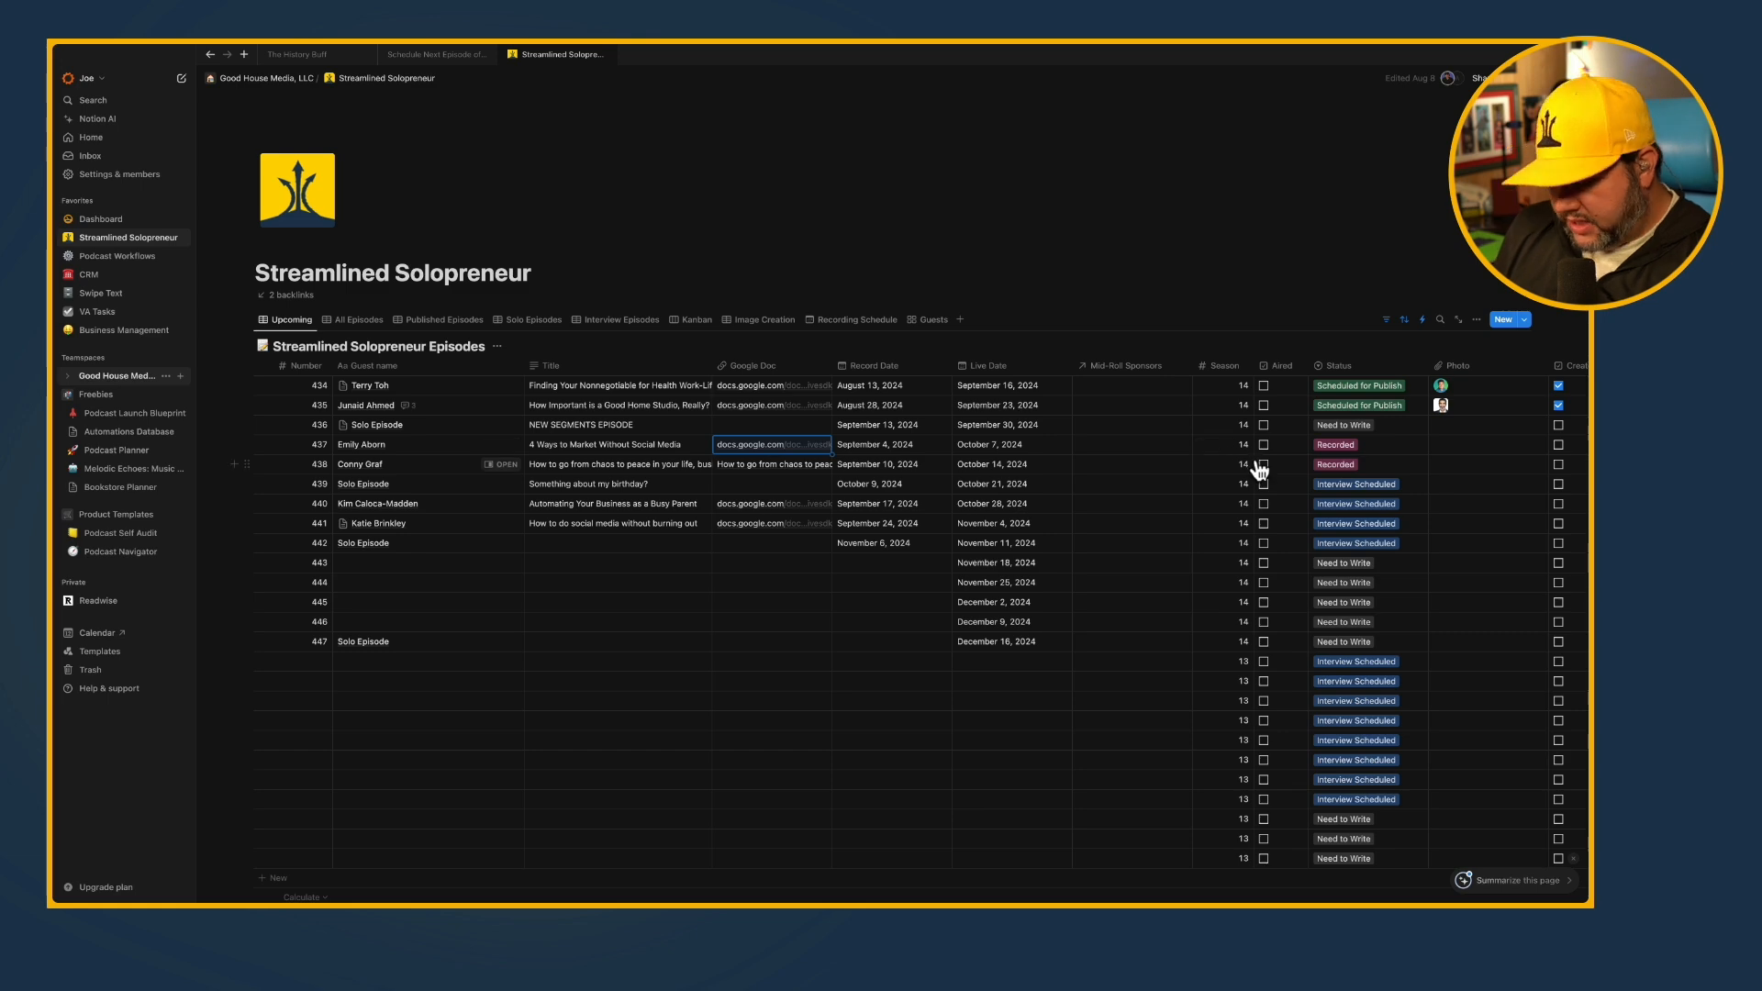
pyautogui.press('super+r')
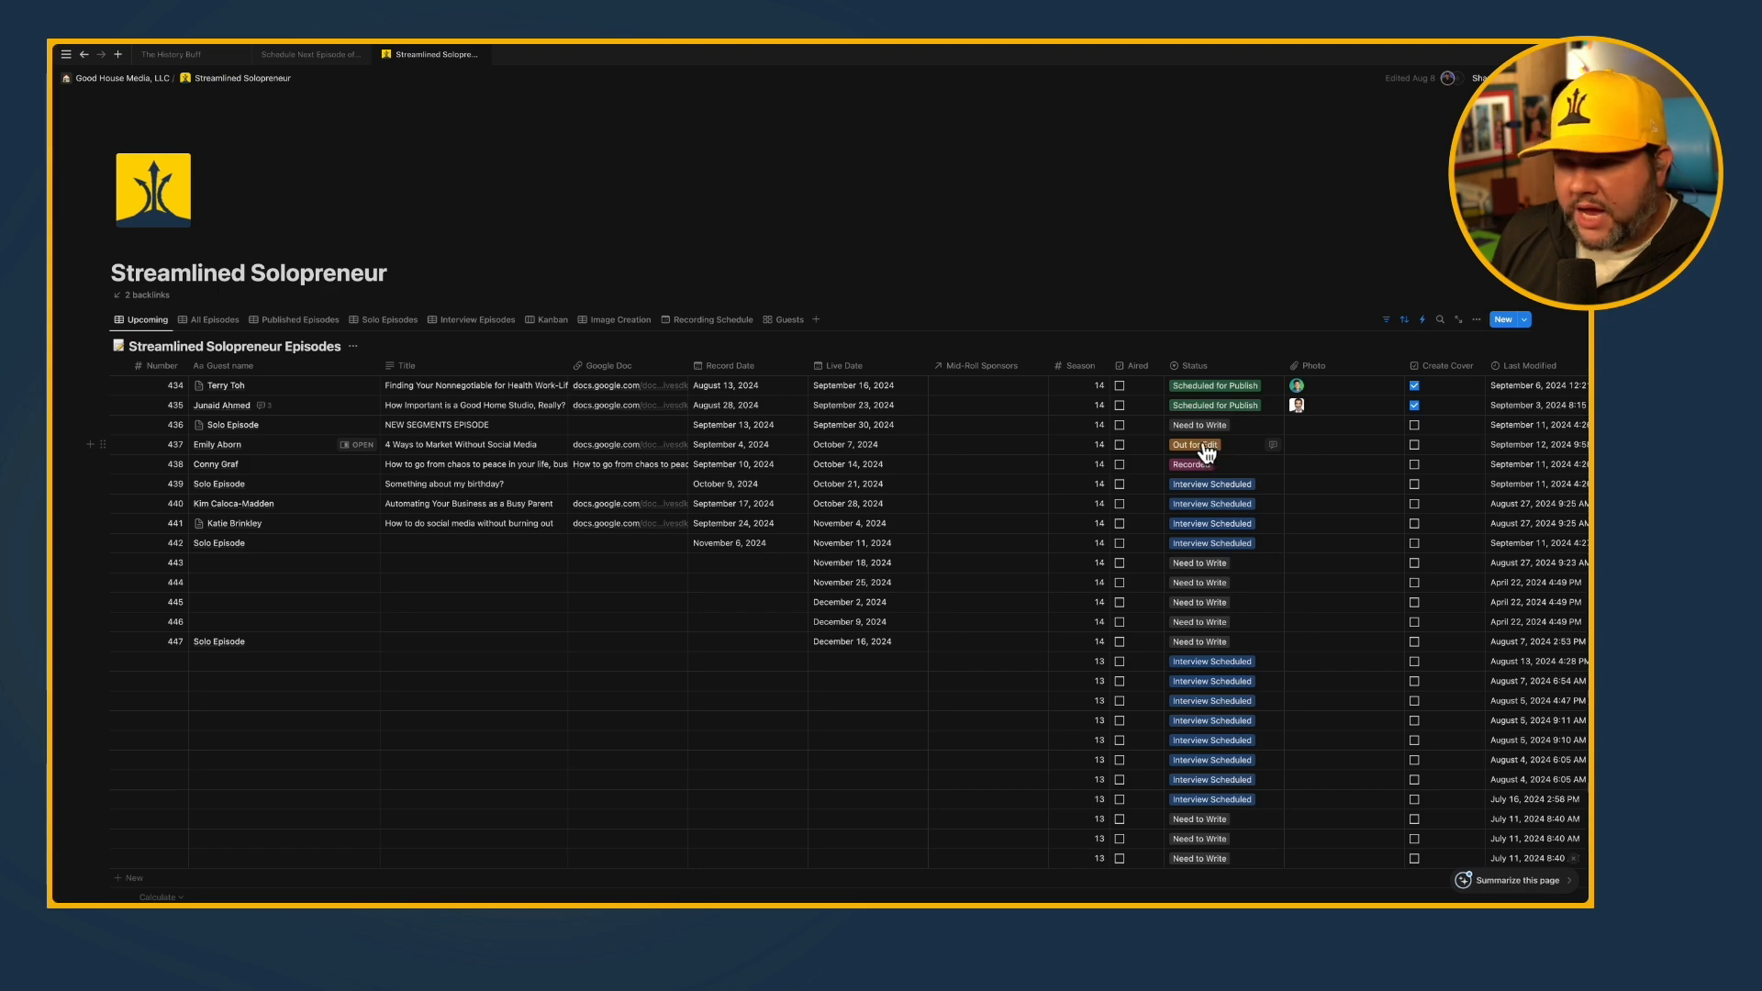
# Switch to the sent "New Podcast Episode in Dropbox" email in Mimestream, check its Google Doc link by opening it, and close the document
pyautogui.press('super+Tab')
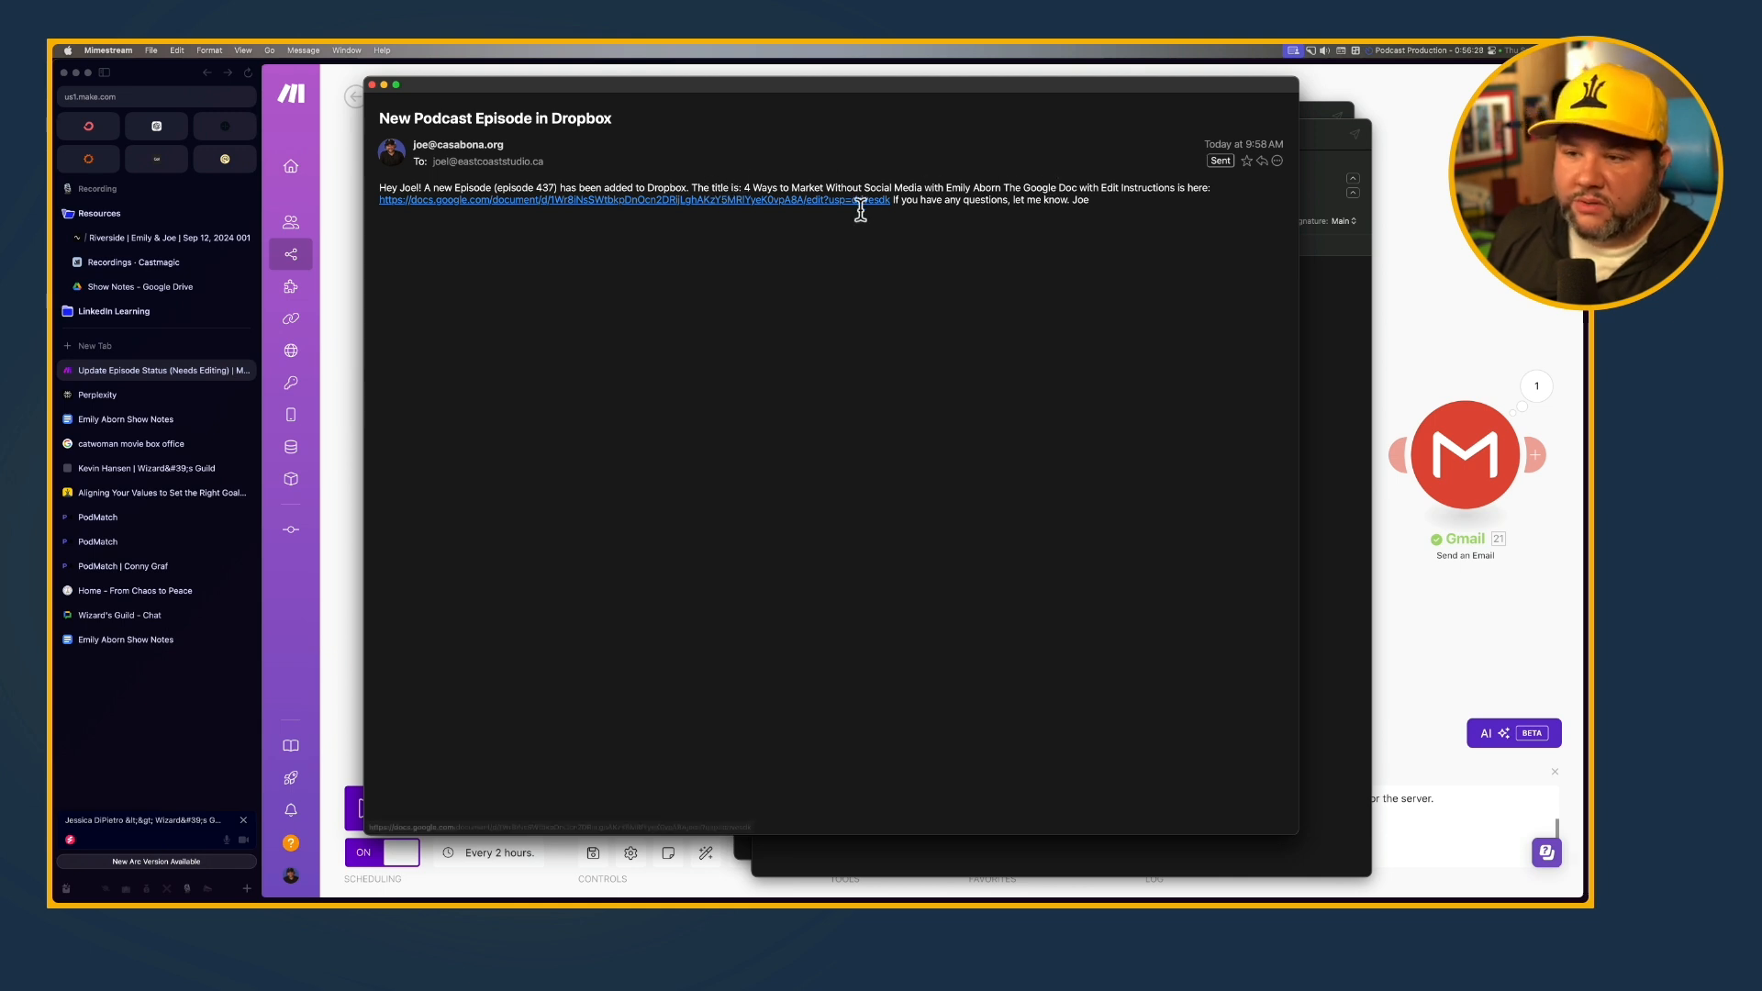
pyautogui.click(774, 200)
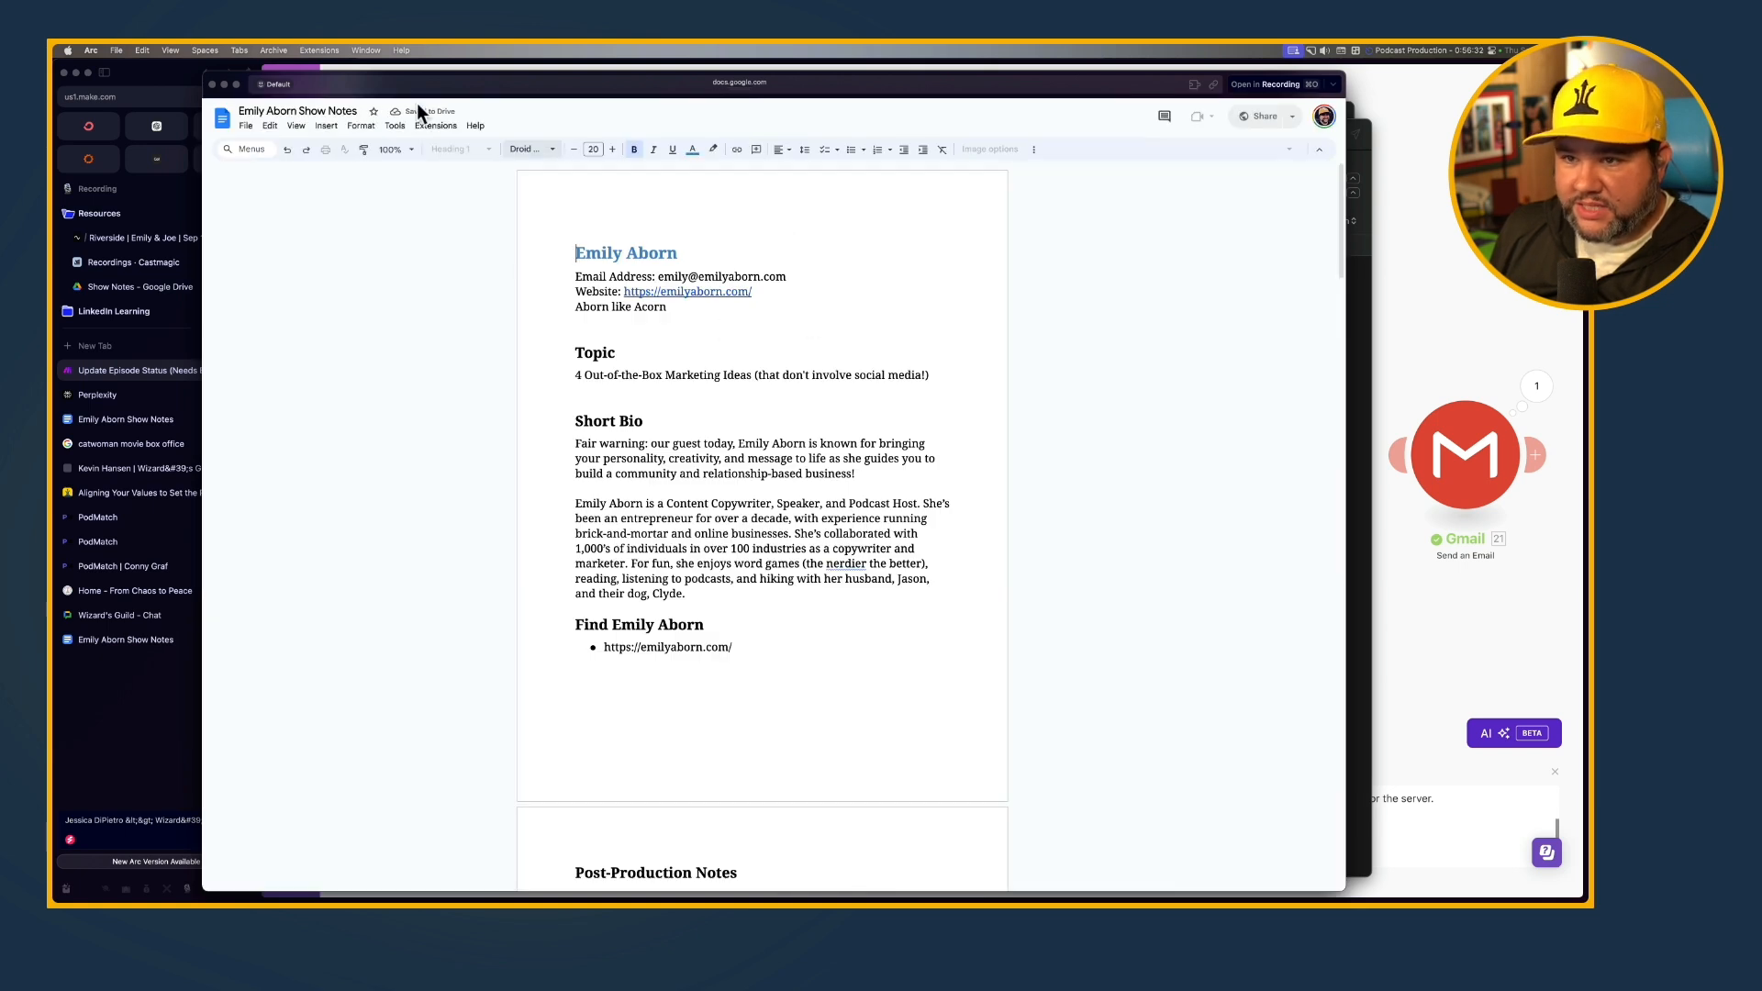
pyautogui.click(211, 84)
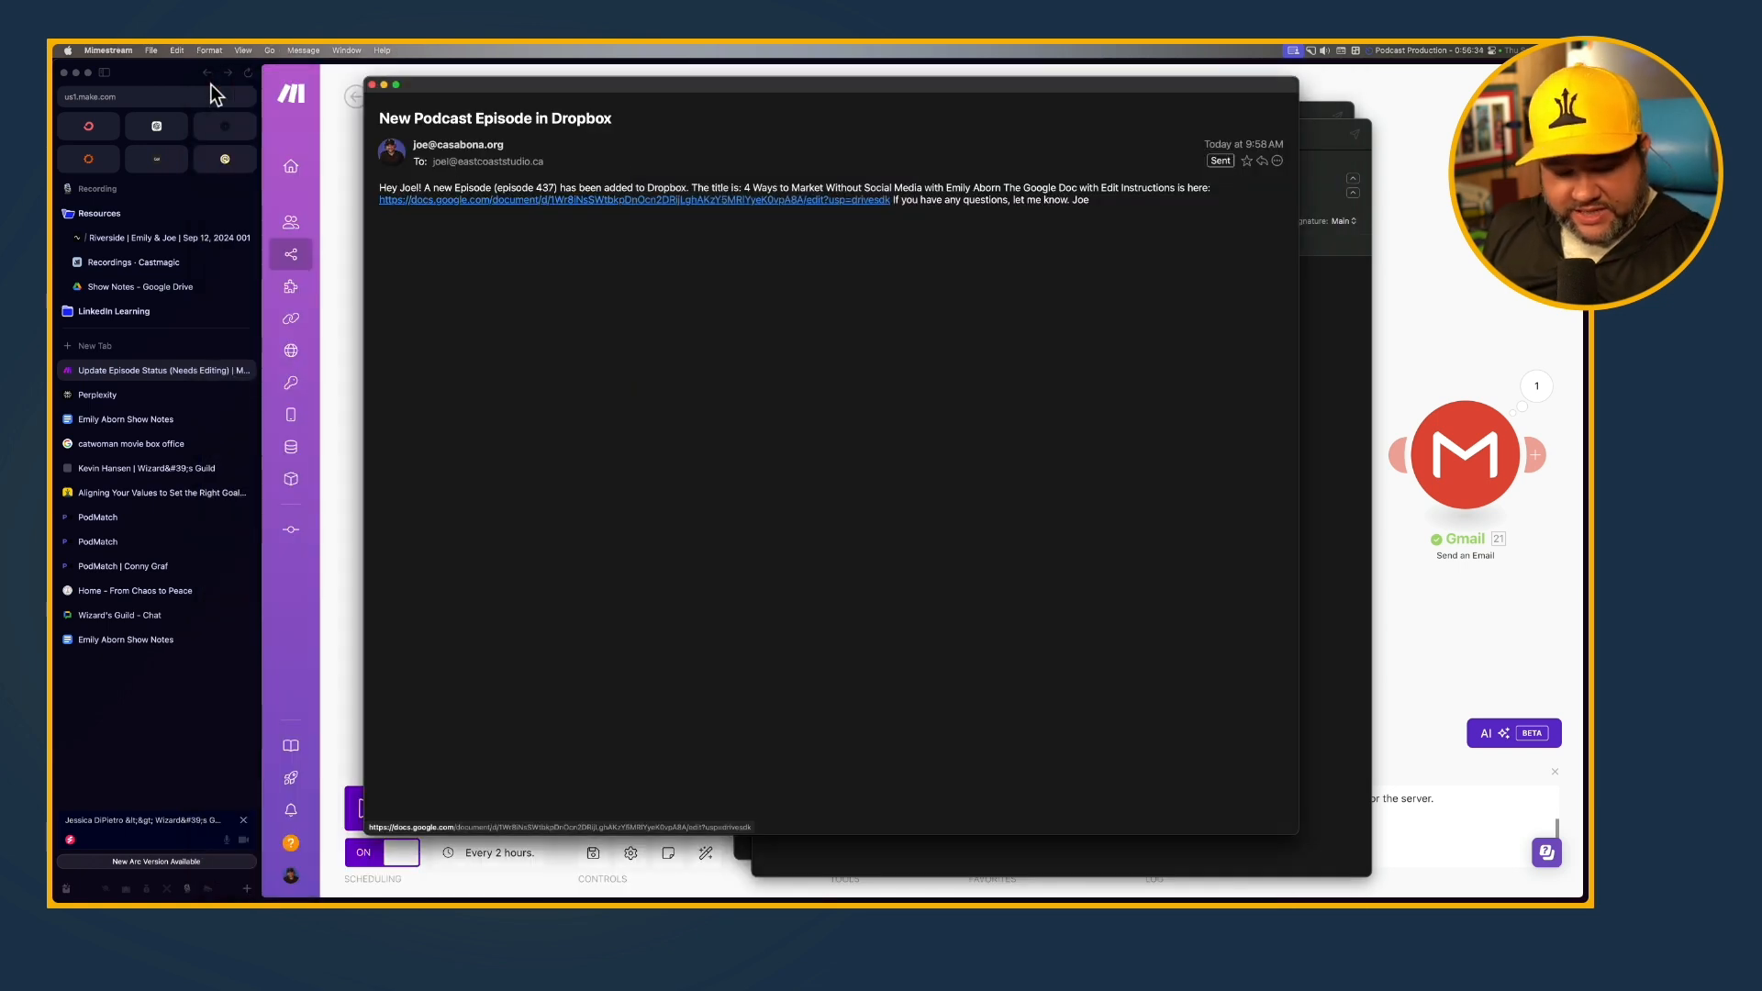